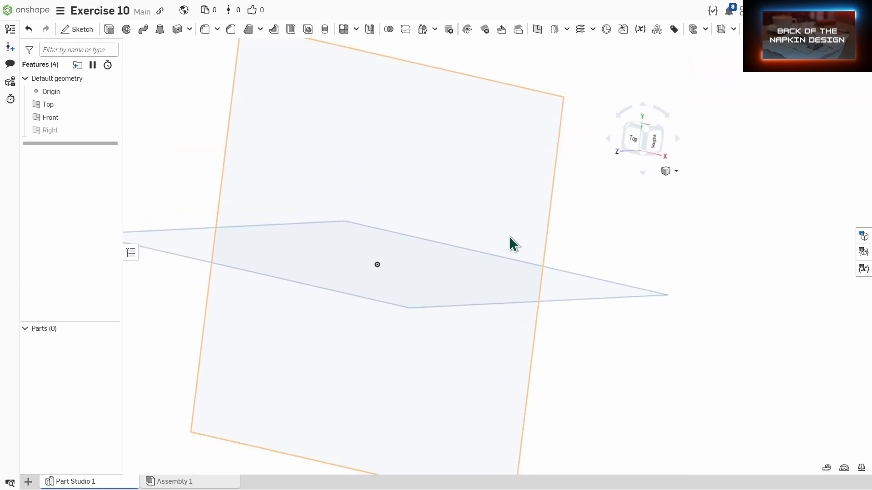
Orient the view to face the Top plane and start a new sketch on it.
scroll(512, 244, "down", 1)
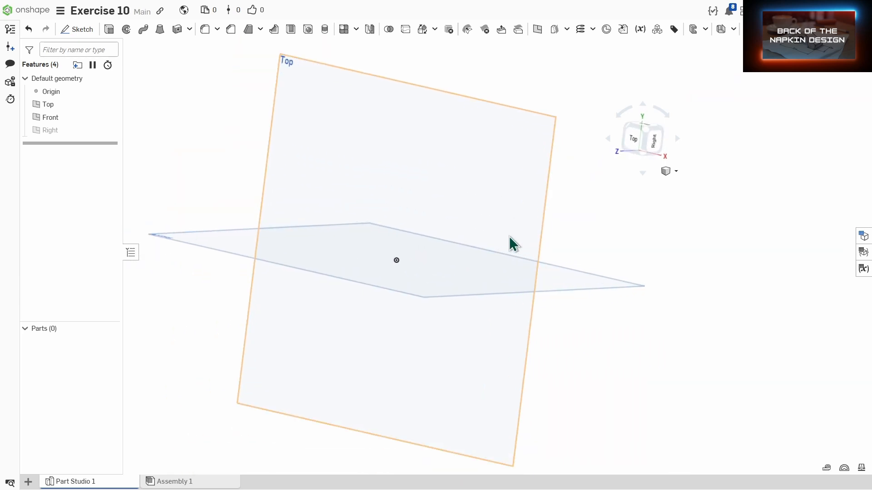
scroll(510, 244, "down", 1)
left_click(633, 146)
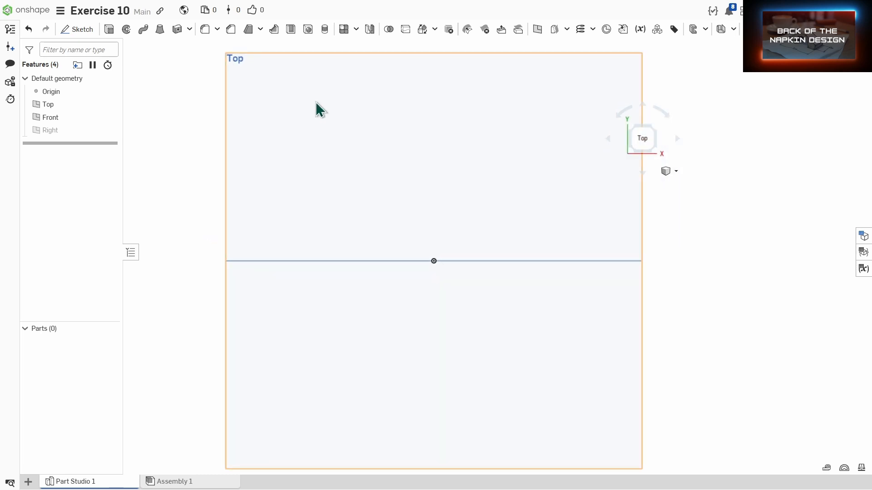
left_click(88, 39)
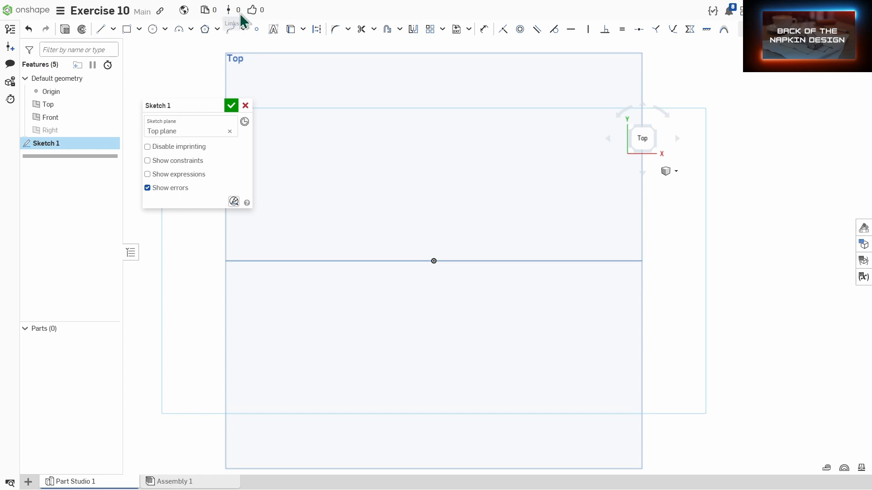
Draw an upright center-point rectangle about 85 mm wide, centered on the origin.
left_click(139, 29)
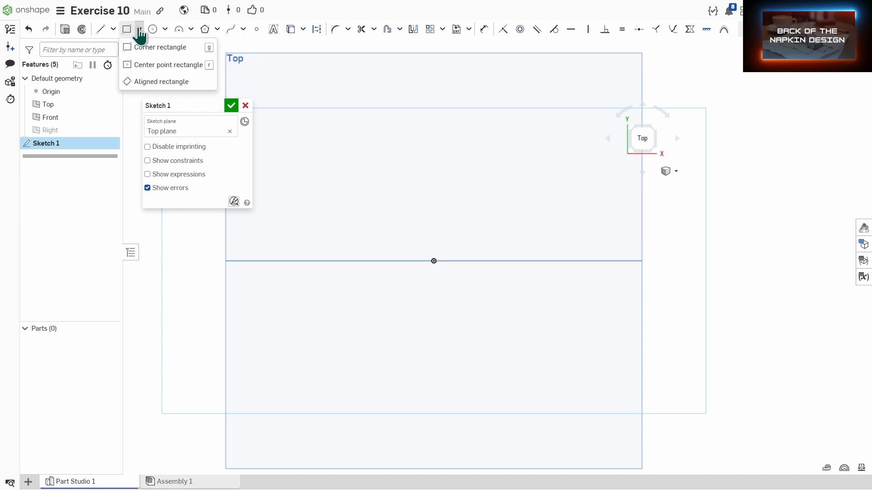
left_click(156, 65)
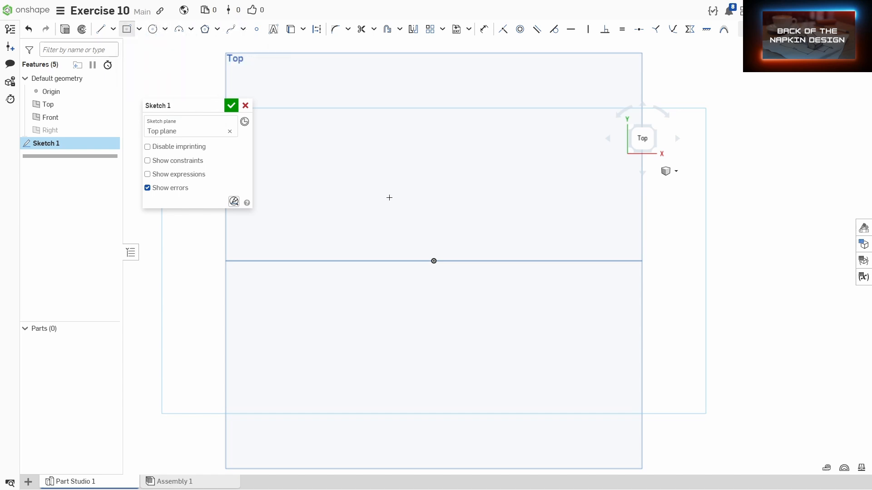
left_click(433, 261)
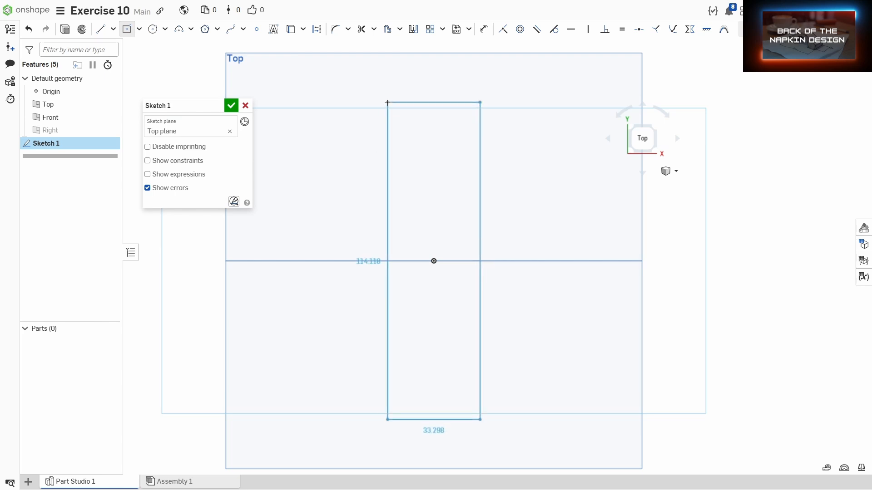
left_click(316, 82)
Dimension the rectangle's width between its two vertical edges as 80 mm.
key("d")
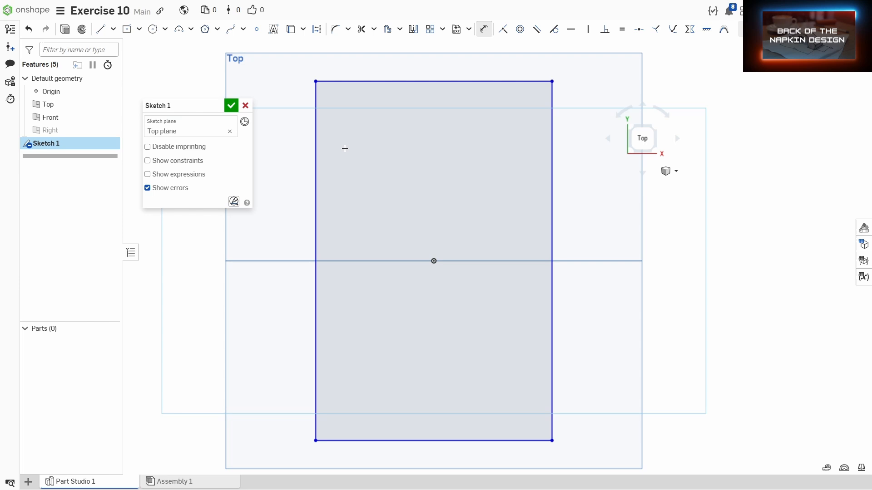
left_click(317, 338)
left_click(552, 350)
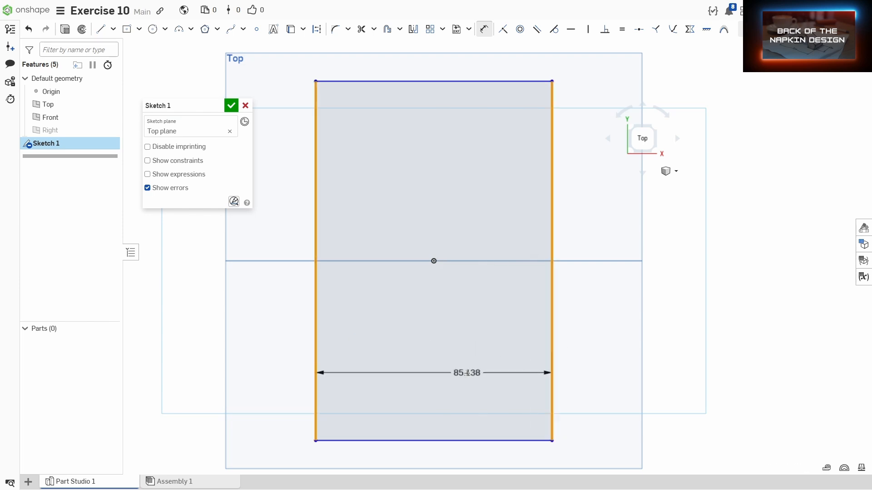
left_click(468, 373)
type("80")
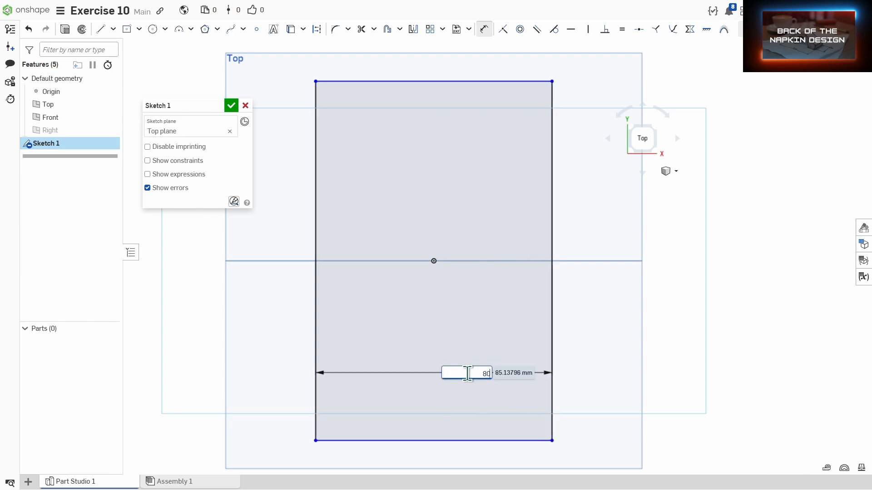
key("Return")
left_click(402, 431)
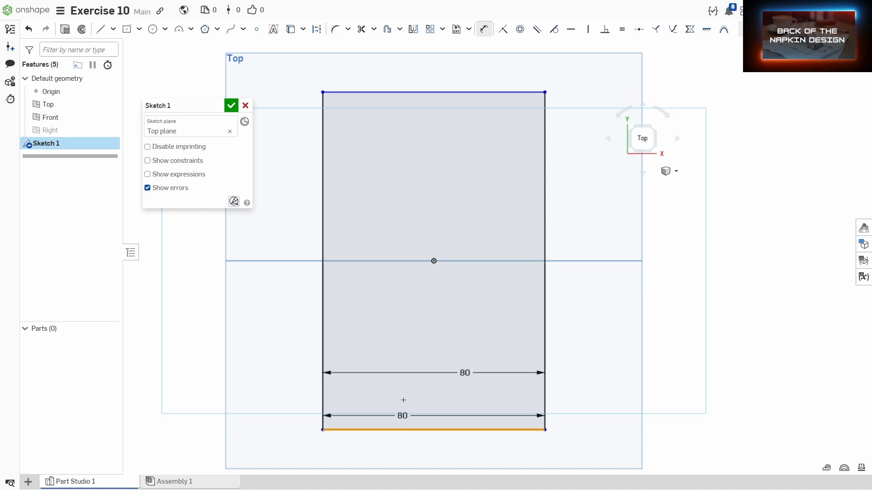
left_click(411, 89)
key("Return")
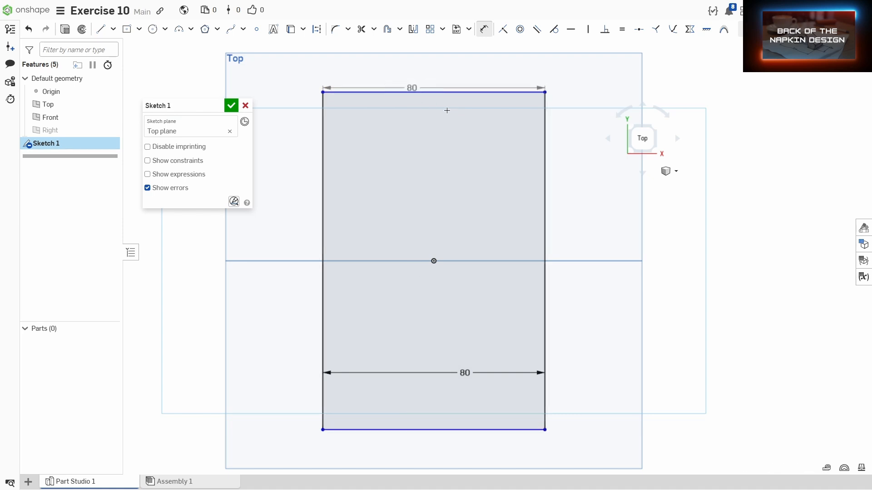
key("ctrl+z")
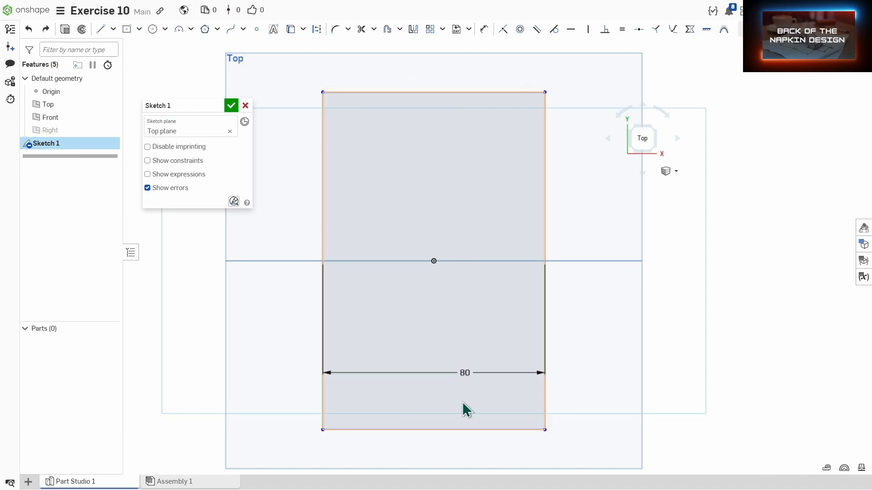
Dimension the rectangle's height between its two horizontal edges as 160 mm.
key("d")
left_click(488, 430)
left_click(488, 92)
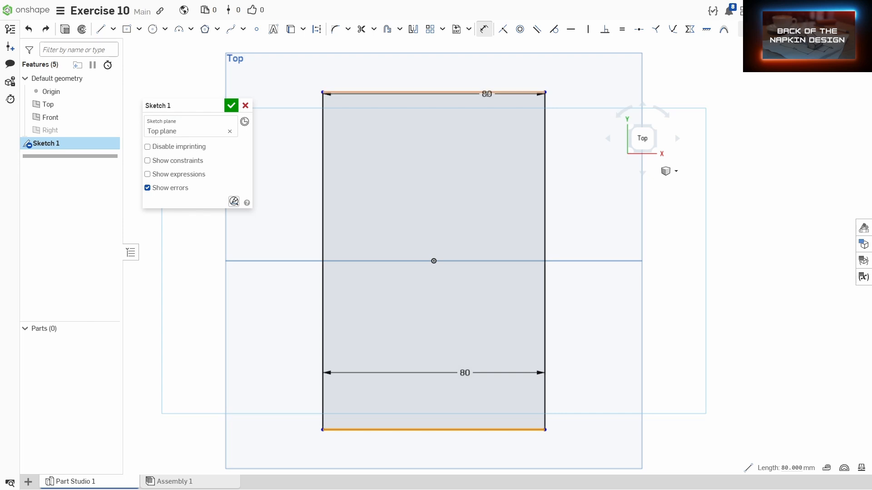
left_click(586, 231)
type("16")
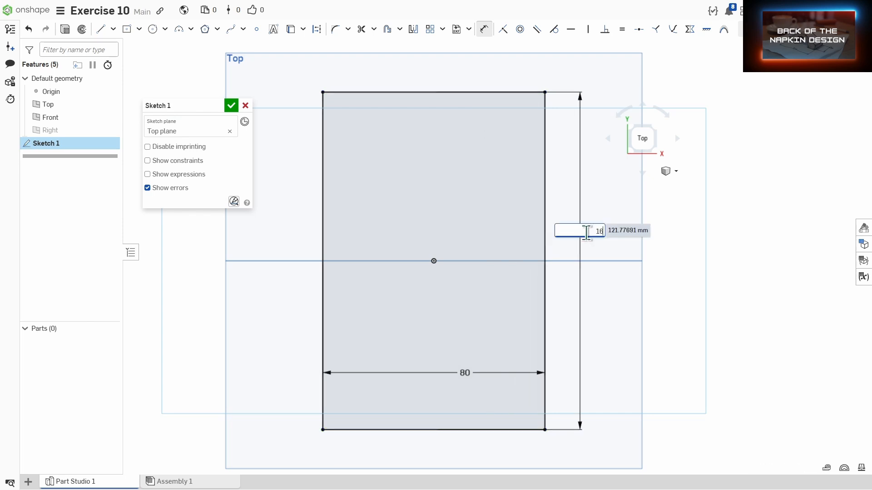
type("0")
key("Return")
Reposition the width dimension below the rectangle and the height dimension farther out beside its right edge.
scroll(591, 250, "down", 3)
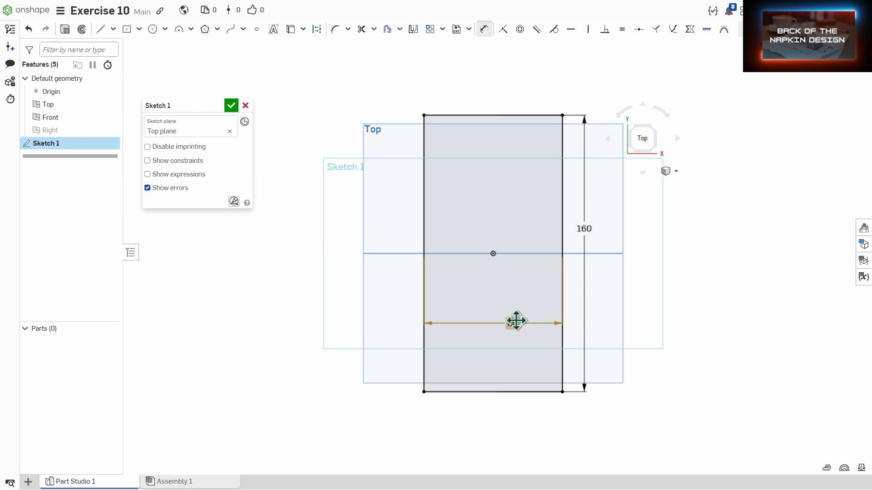
left_click_drag(516, 320, 503, 443)
left_click_drag(584, 227, 632, 236)
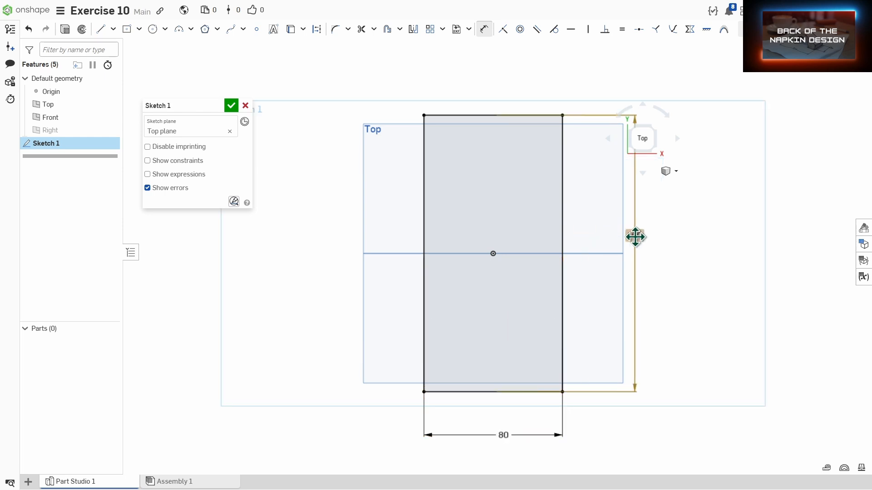
middle_click_drag(690, 319, 684, 291)
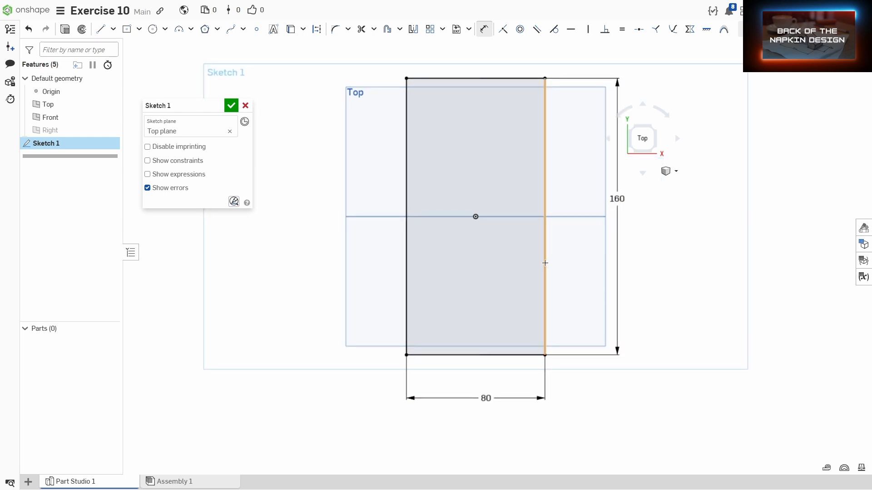
middle_click_drag(545, 263, 540, 288)
scroll(540, 286, "down", 1)
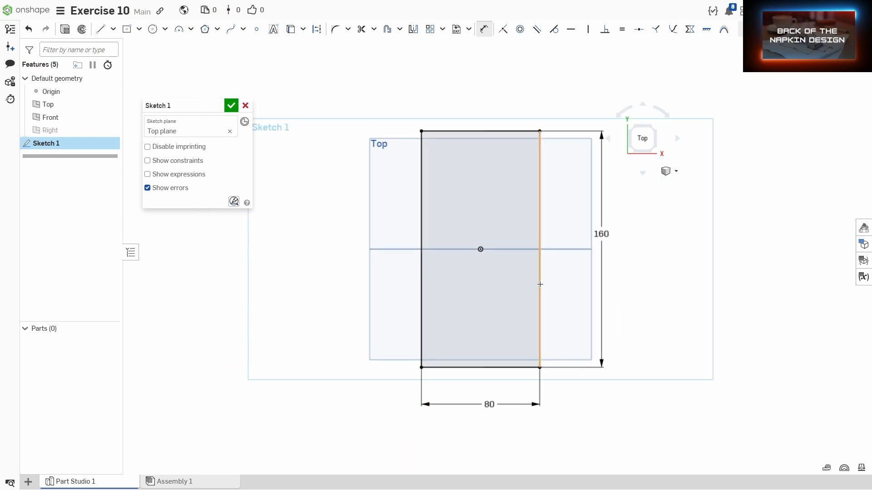
Draw a circle inside the rectangle near its lower-left corner and dimension its diameter as 10 mm.
left_click(152, 29)
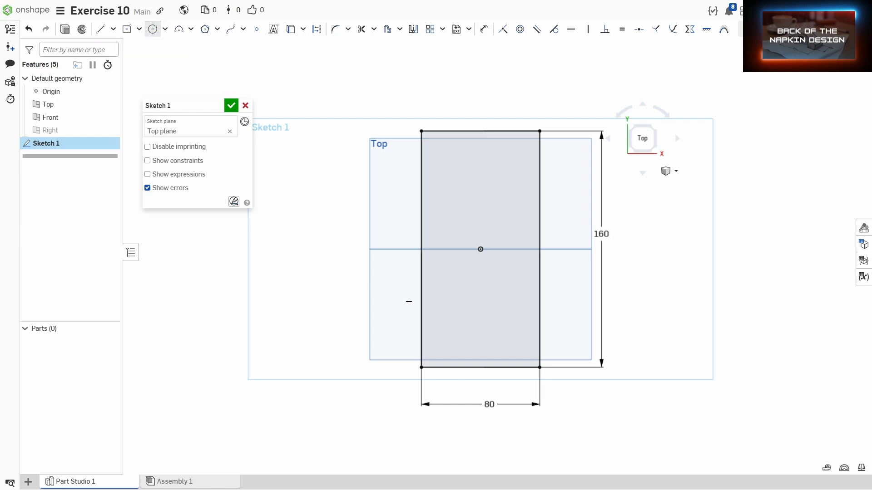
left_click(436, 350)
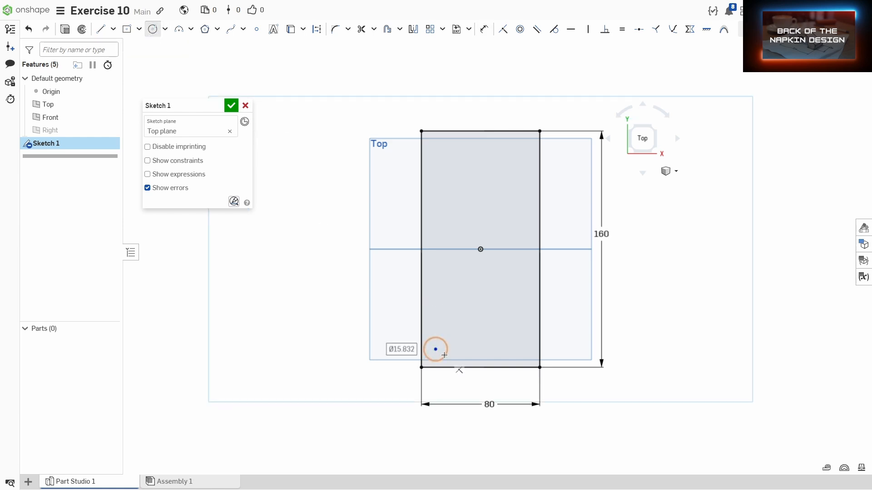
left_click(444, 352)
key("d")
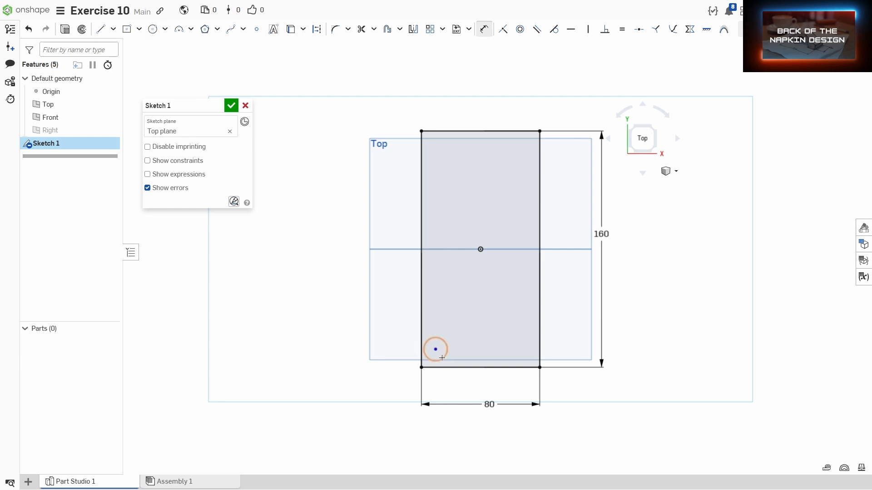
left_click(424, 350)
left_click(400, 352)
type("10")
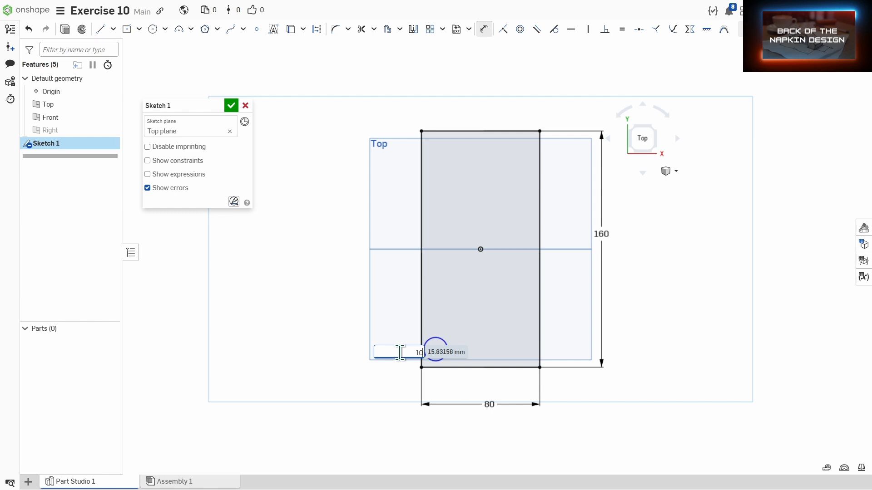
key("Return")
Offset the rectangle's left edge inward by 10 mm.
scroll(407, 375, "up", 3)
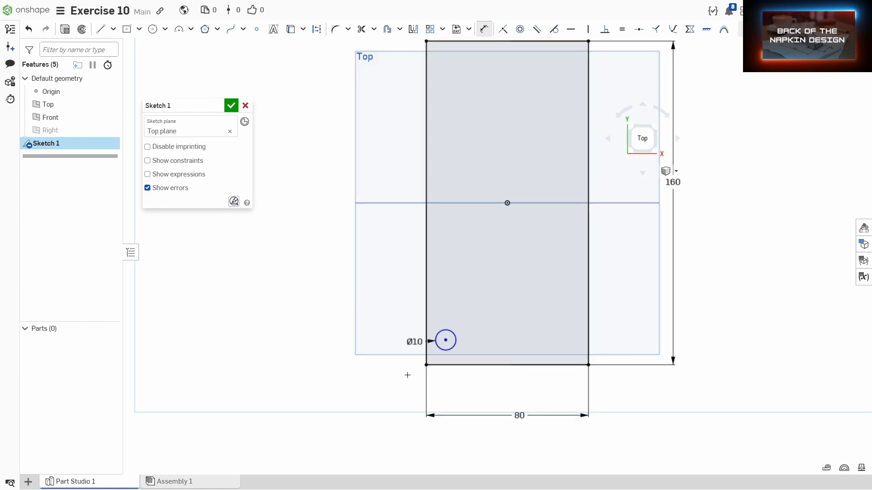
scroll(407, 374, "down", 2)
scroll(391, 350, "up", 1)
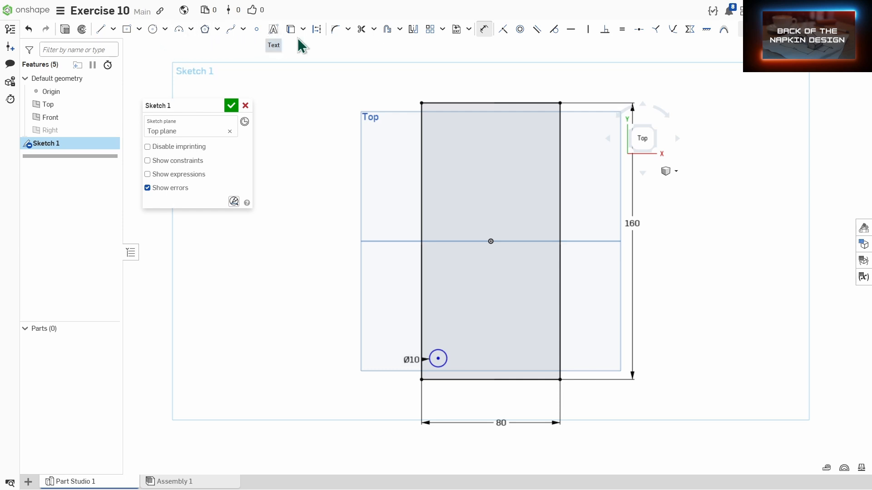
left_click(387, 29)
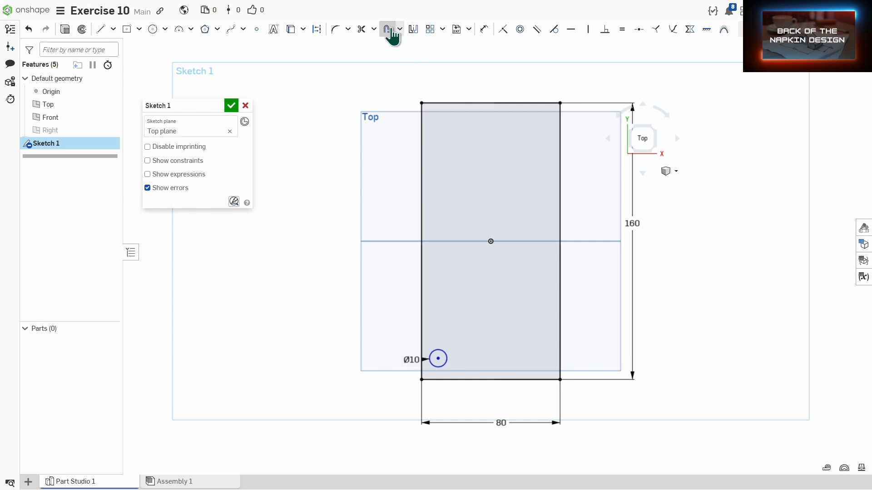
left_click(423, 134)
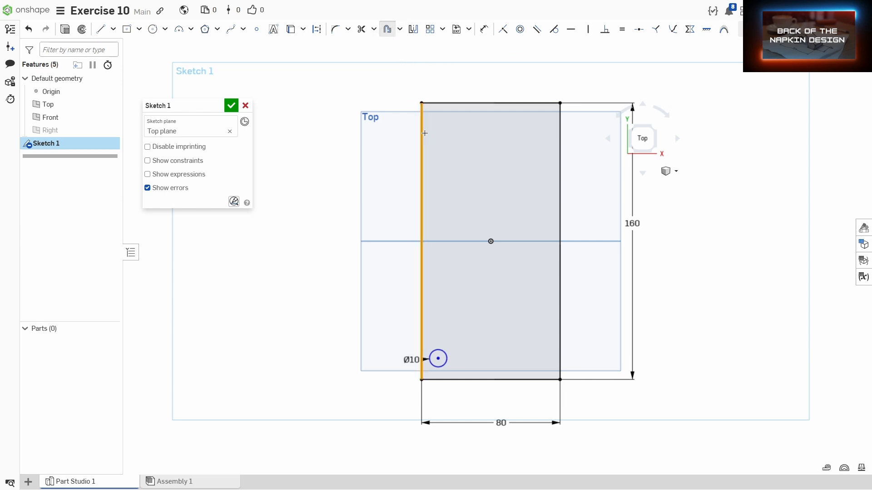
left_click(394, 242)
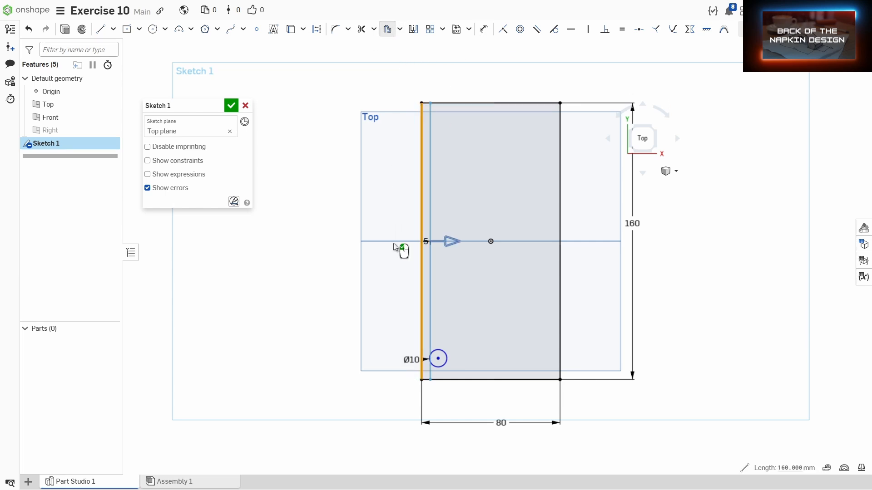
double_click(425, 241)
type("10")
key("Return")
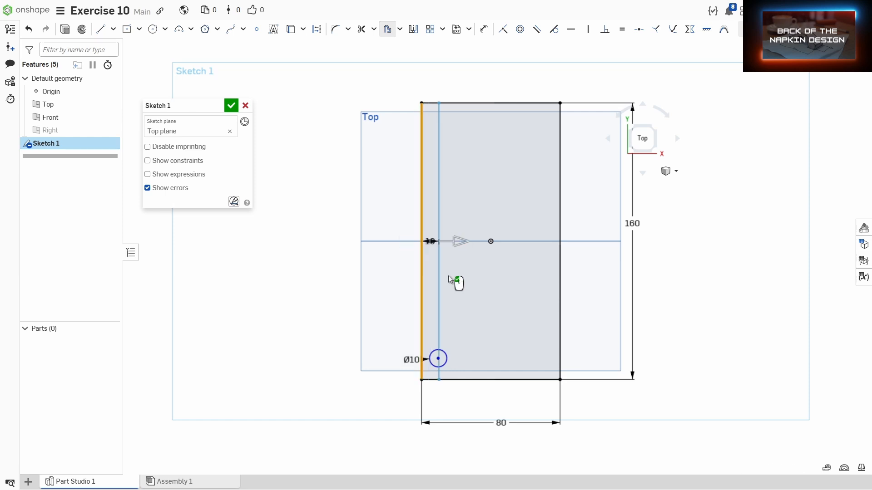
Add the rectangle's top, right and bottom edges to the inward offset and accept it at 10 mm.
left_click(547, 104)
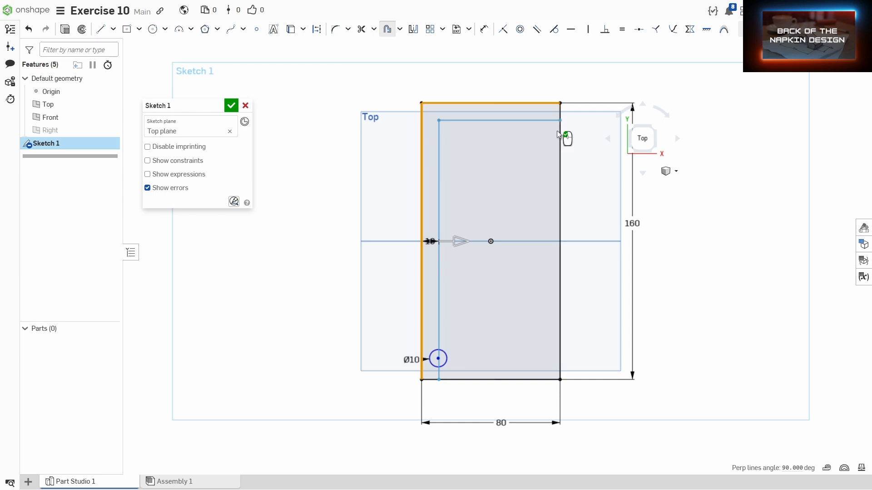
left_click(558, 133)
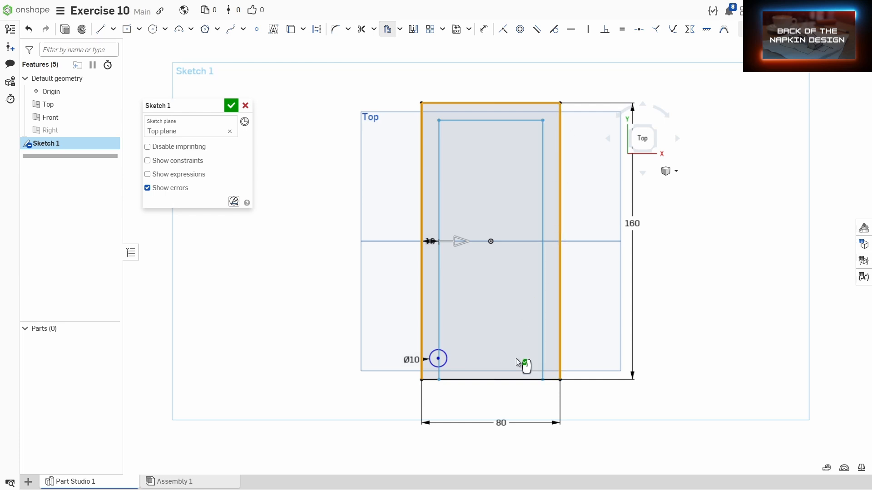
left_click(525, 379)
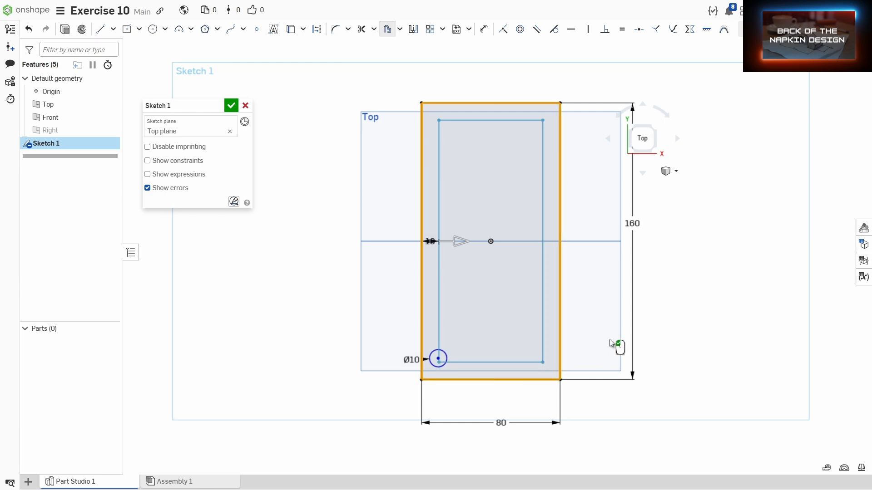
left_click(661, 326)
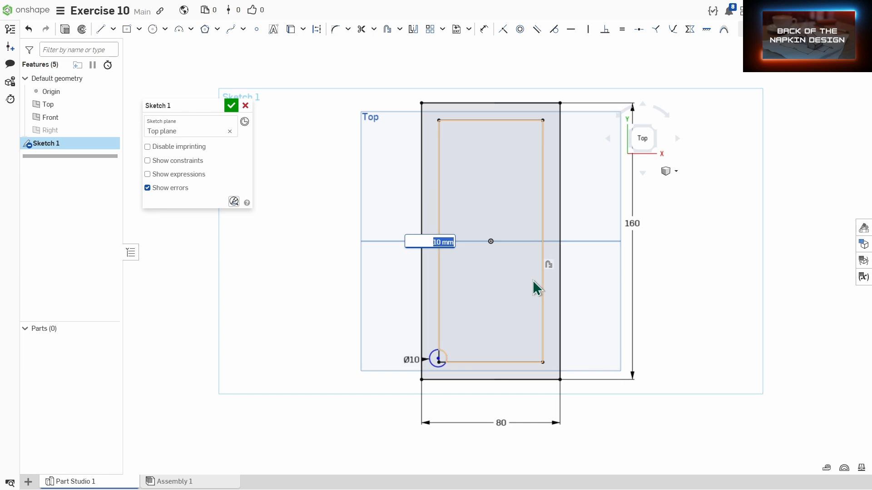
key("Return")
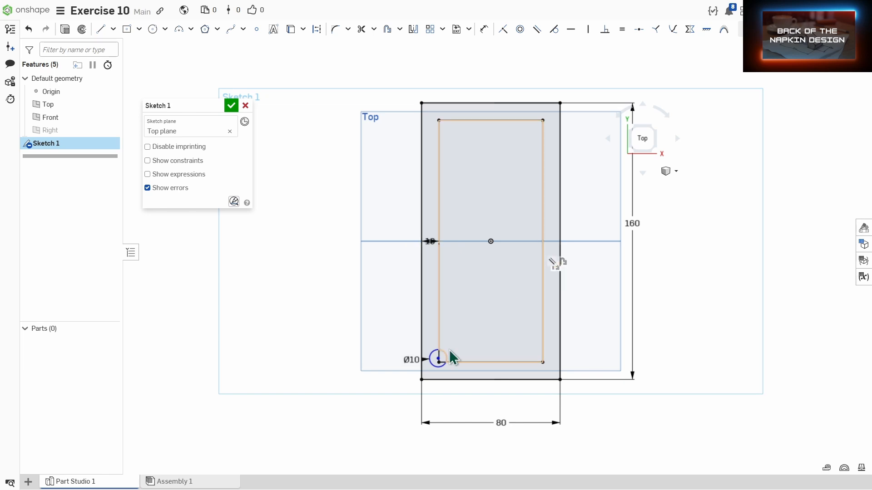
Make the 10 mm circle's center coincident with the lower-left corner of the inner offset rectangle.
scroll(437, 361, "up", 5)
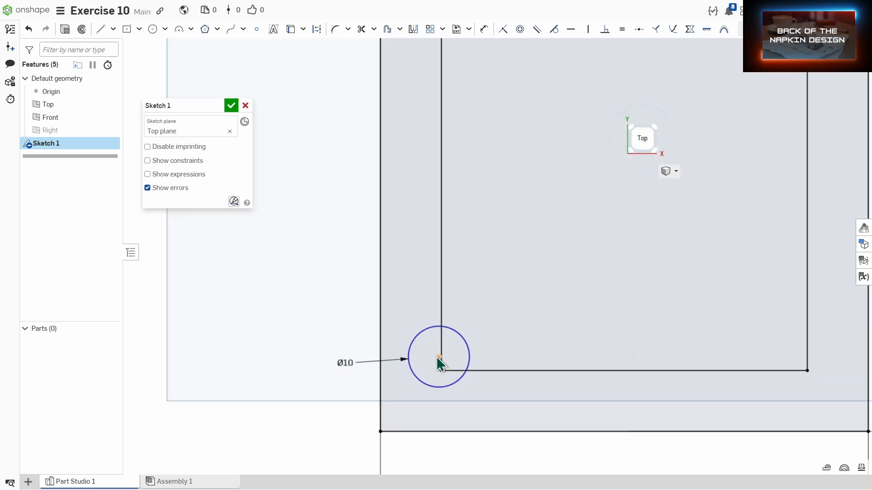
left_click(440, 357)
left_click(442, 371)
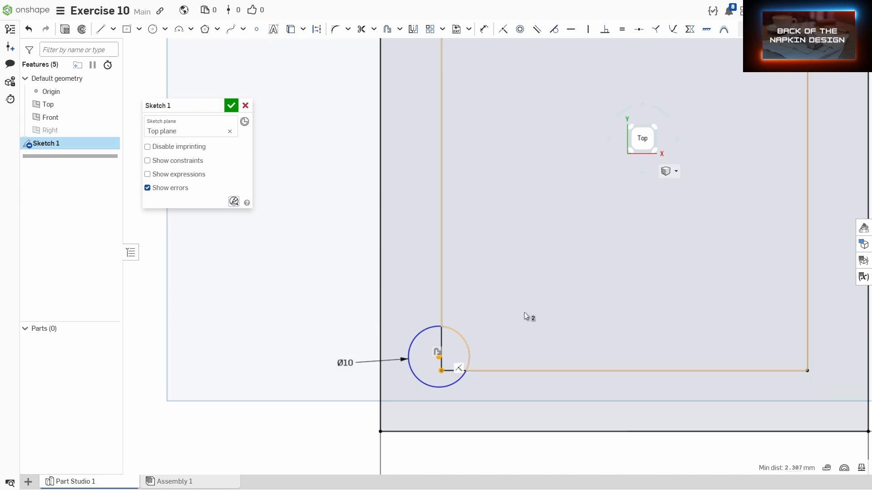
left_click(503, 31)
Draw circles centered on the offset rectangle's upper-left, upper-right and lower-right corners, about 15, 11 and 16 mm in diameter.
scroll(513, 88, "down", 3)
middle_click_drag(512, 93, 498, 192)
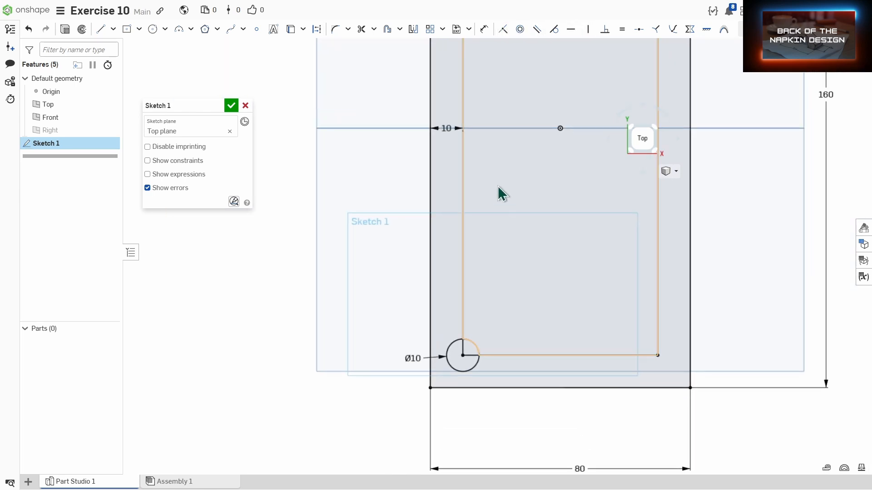
scroll(514, 217, "up", 4)
middle_click_drag(516, 79, 517, 195)
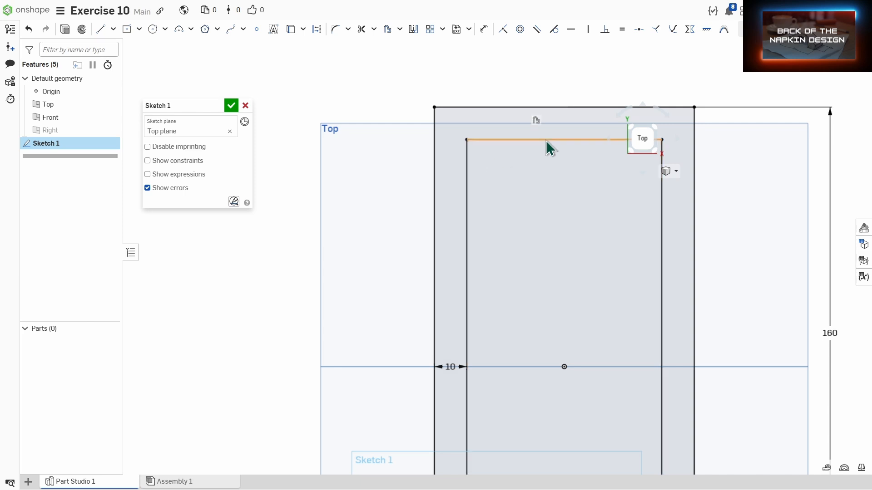
key("c")
left_click(467, 139)
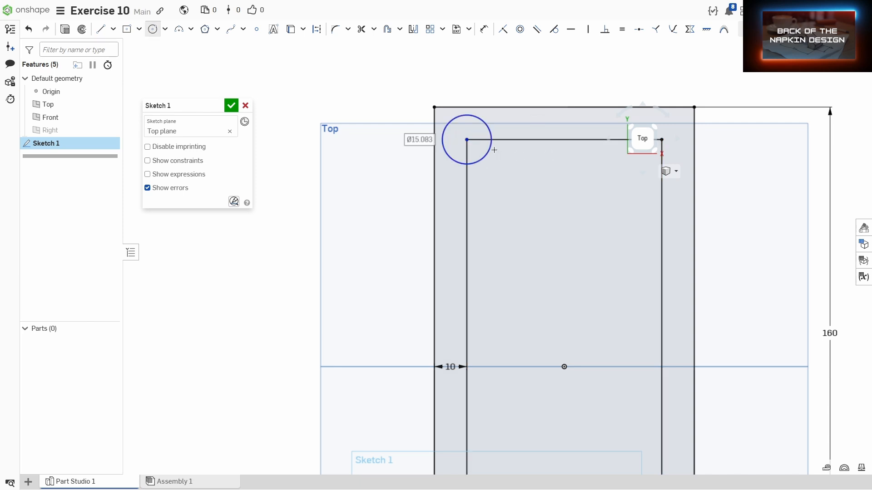
left_click(662, 139)
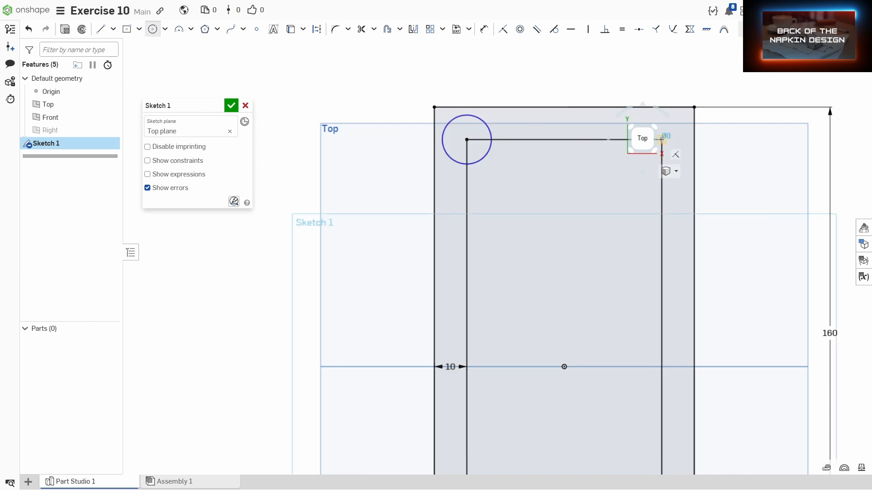
left_click(679, 141)
middle_click_drag(655, 314, 587, 209)
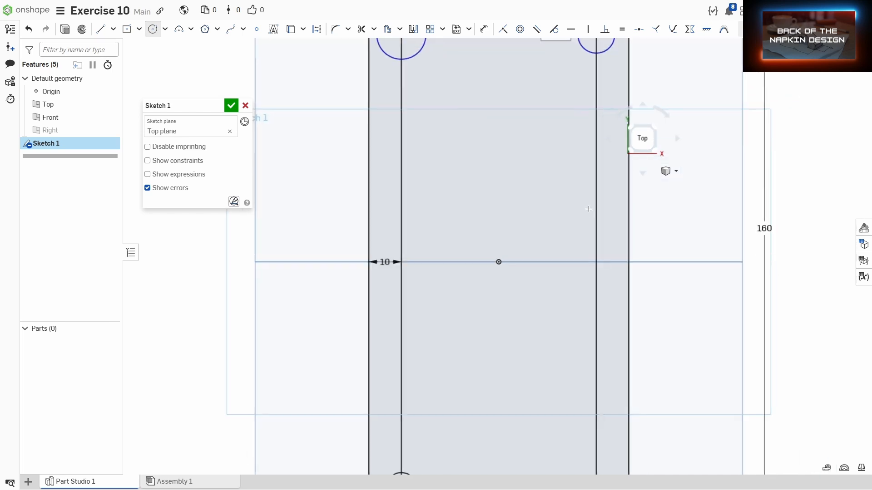
scroll(583, 300, "down", 3)
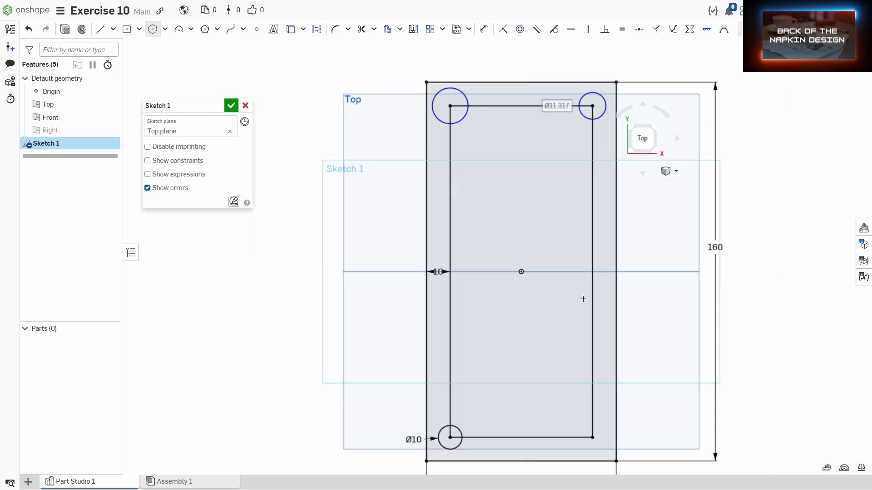
left_click(592, 437)
left_click(573, 414)
Dimension the lower-right corner circle's diameter as 10 mm.
key("d")
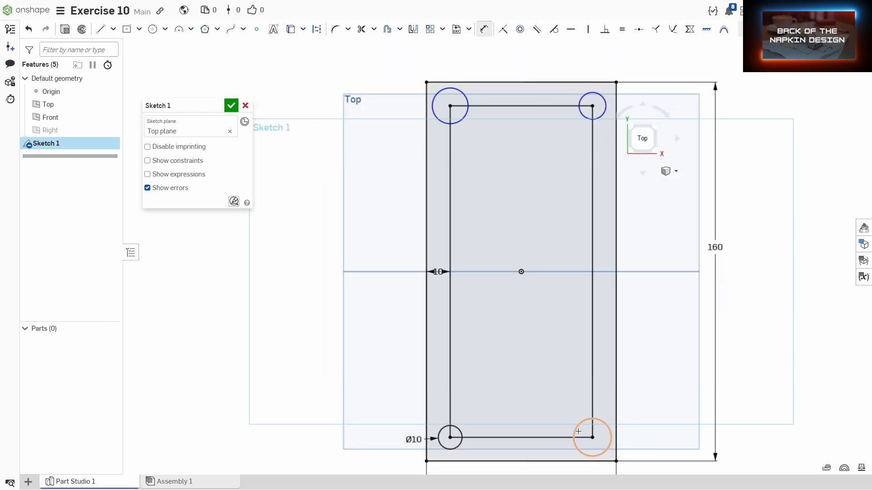
left_click(579, 425)
left_click(548, 408)
type("10")
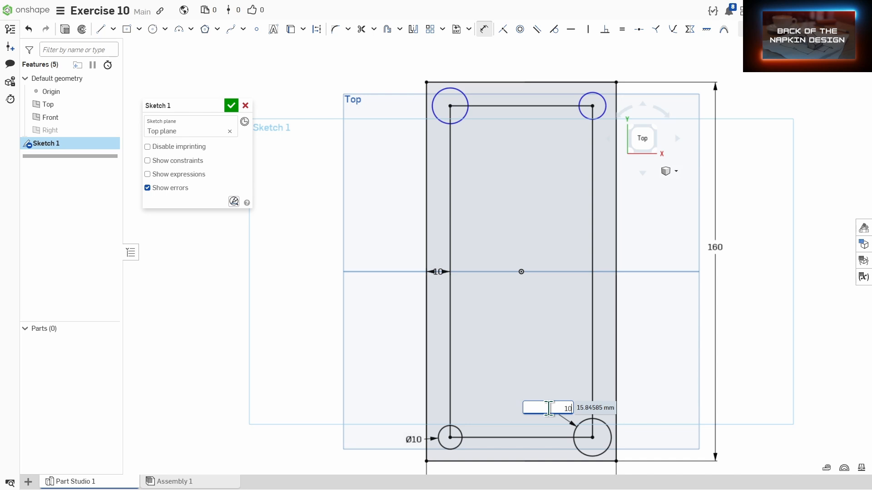
key("Return")
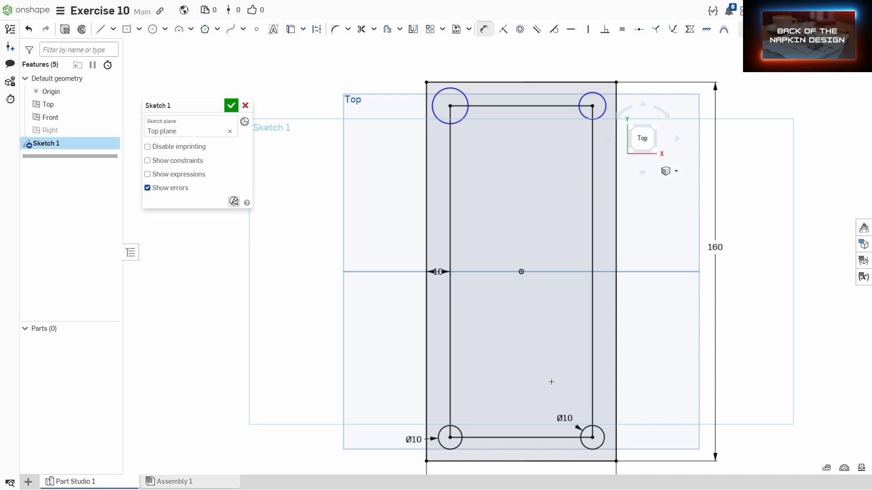
Dimension the diameters of the upper-right and upper-left corner circles as 10 mm each.
left_click(582, 117)
left_click(570, 129)
type("10")
key("Return")
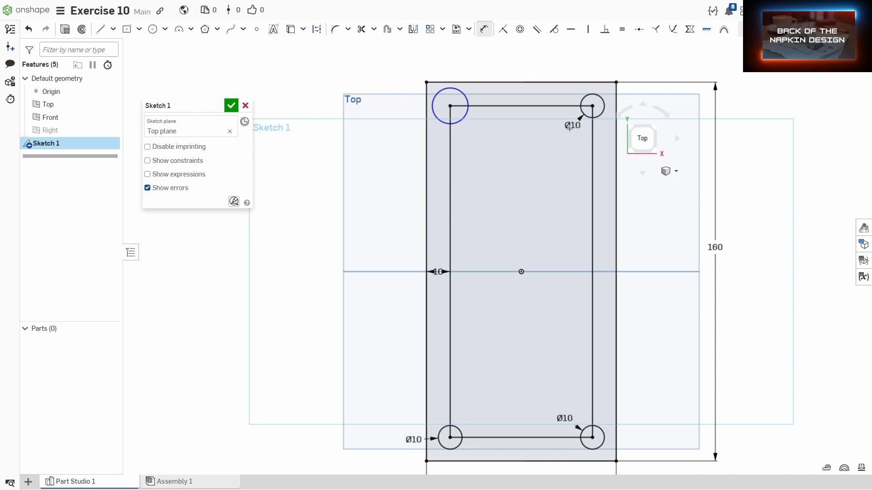
left_click(462, 115)
left_click(474, 138)
type("10")
key("Return")
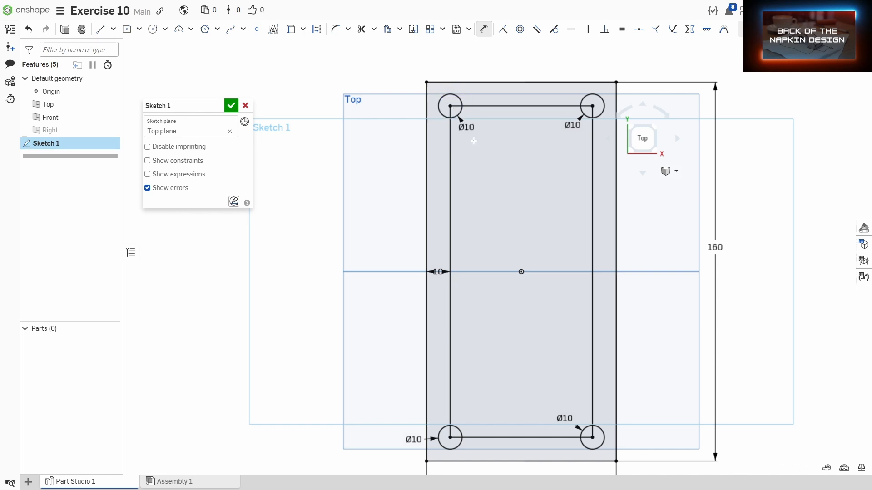
Convert the four lines of the inner offset rectangle to construction geometry.
scroll(482, 166, "down", 3)
scroll(487, 180, "up", 3)
scroll(487, 180, "up", 1)
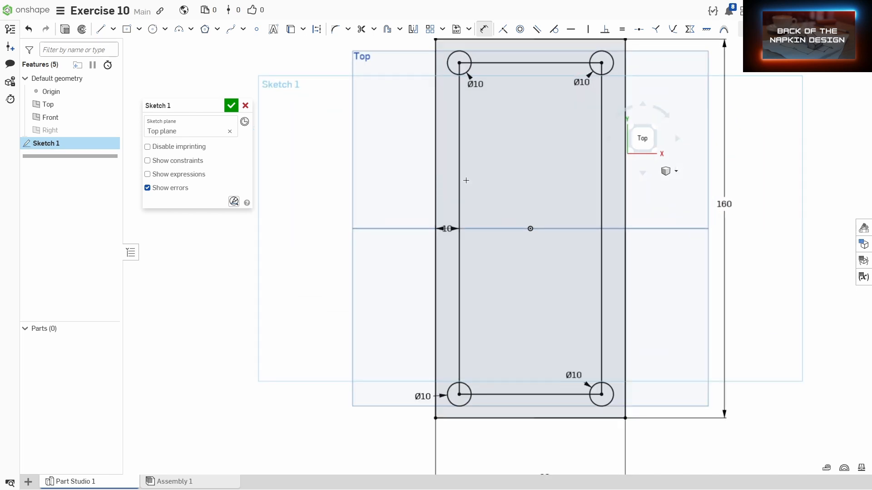
left_click(460, 181)
key("Escape")
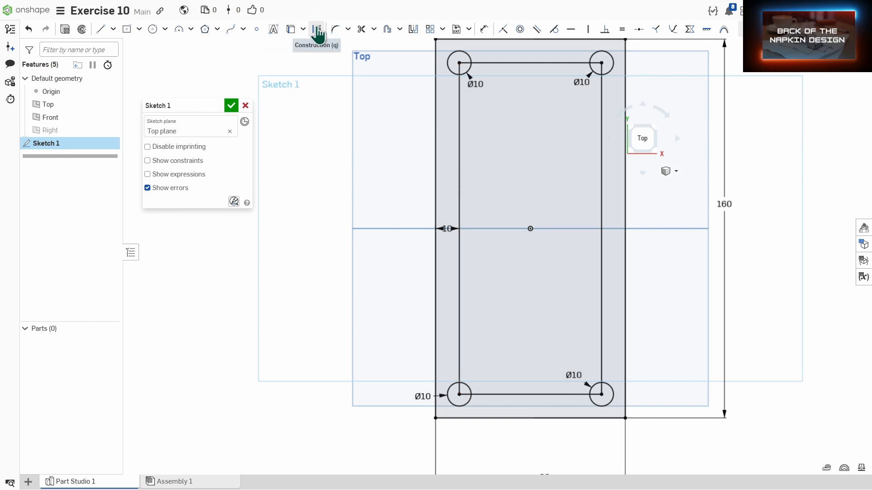
left_click(459, 119)
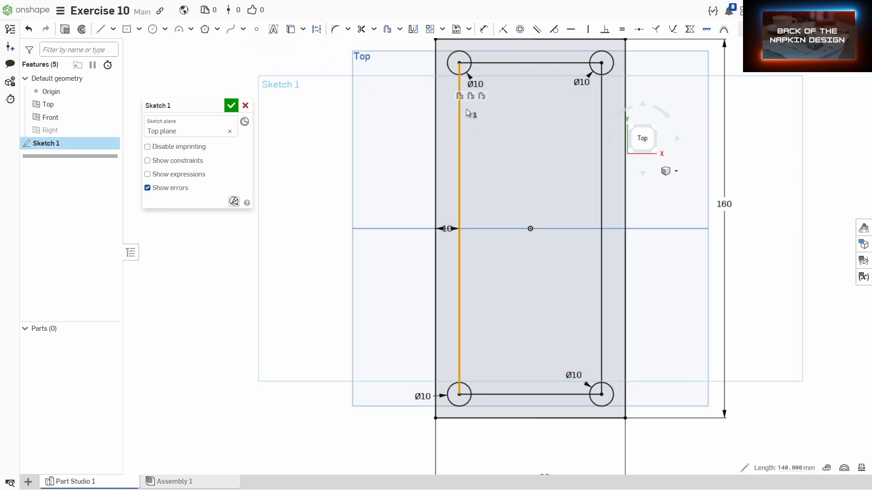
left_click(527, 63)
left_click(602, 146)
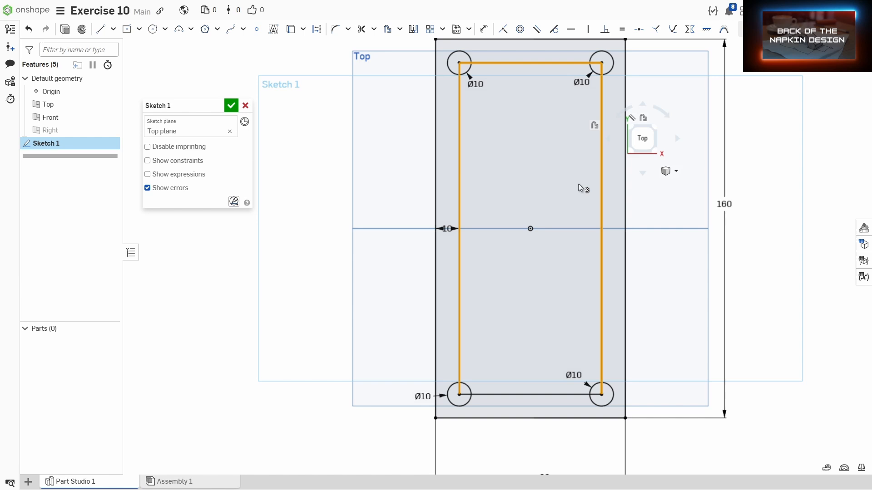
left_click(524, 394)
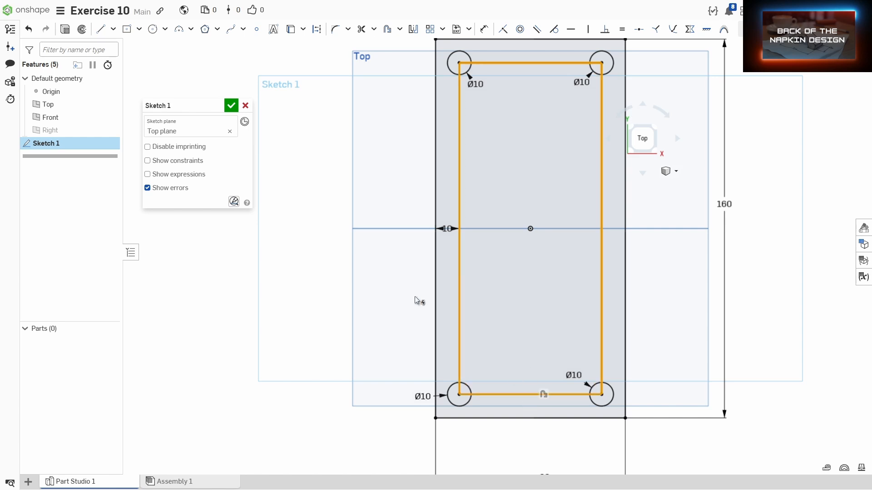
left_click(317, 31)
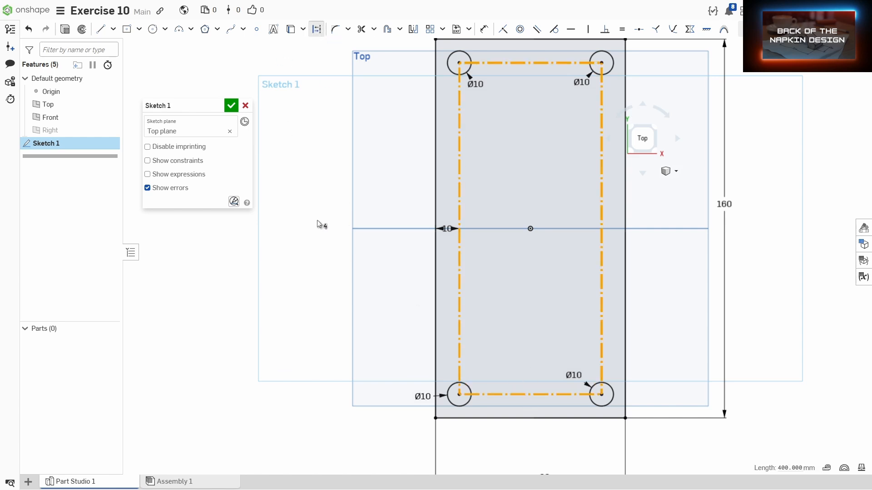
left_click(312, 252)
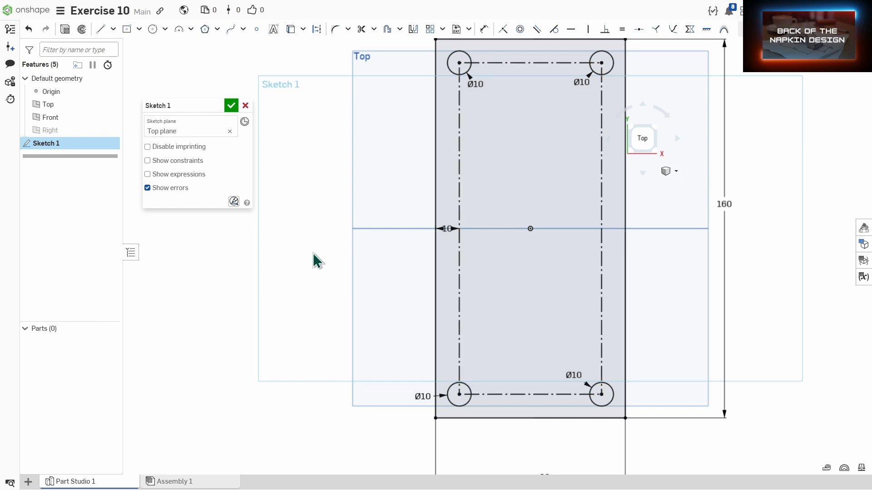
Draw a circle about 27 mm in diameter in the plate's lower half, with its center vertically below the origin.
scroll(331, 258, "down", 2)
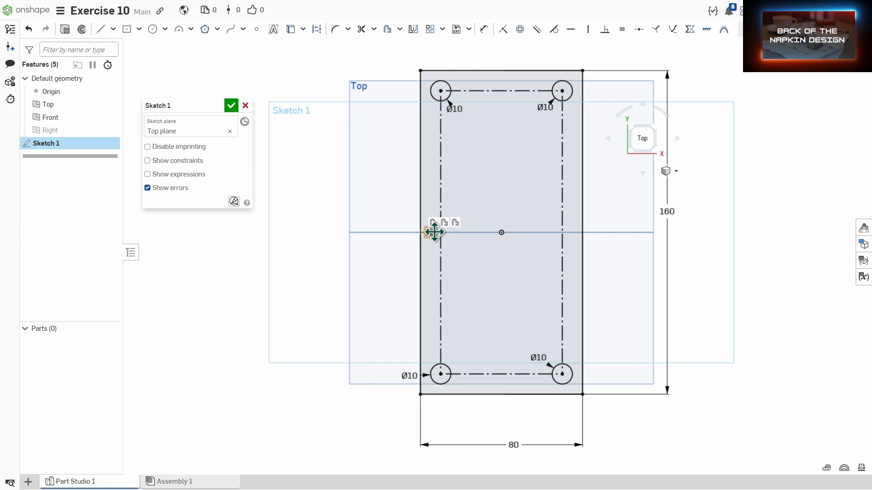
middle_click_drag(499, 273, 488, 235)
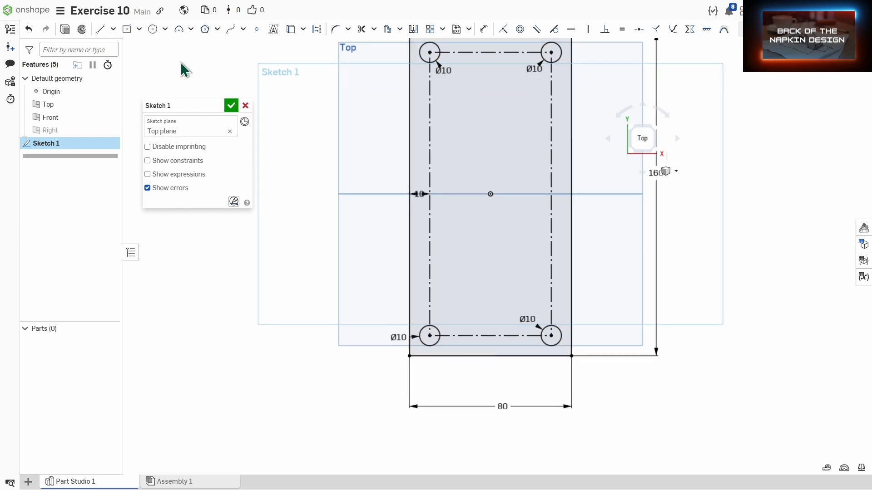
left_click(152, 29)
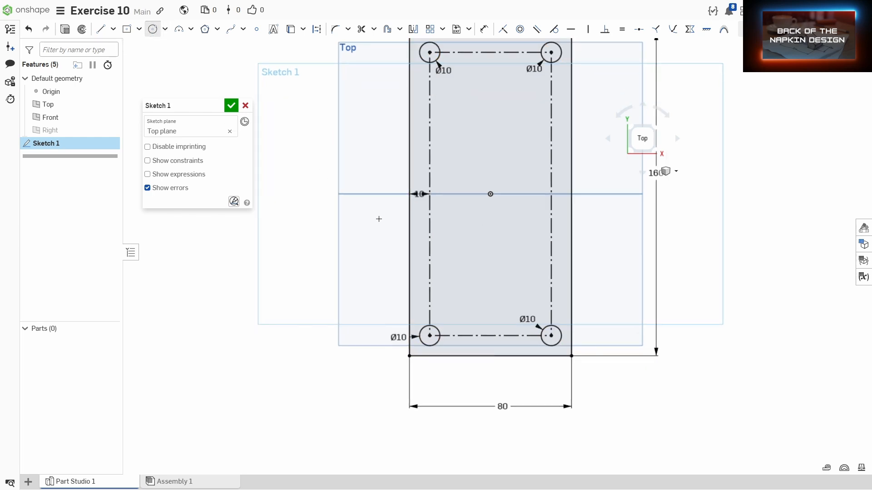
left_click(490, 265)
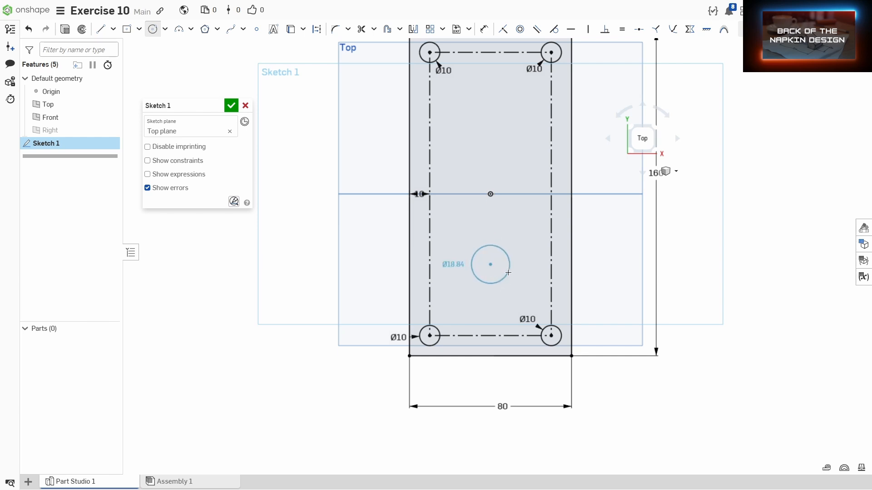
left_click(516, 275)
Dimension the diameter of the circle below the origin as 20 mm.
key("d")
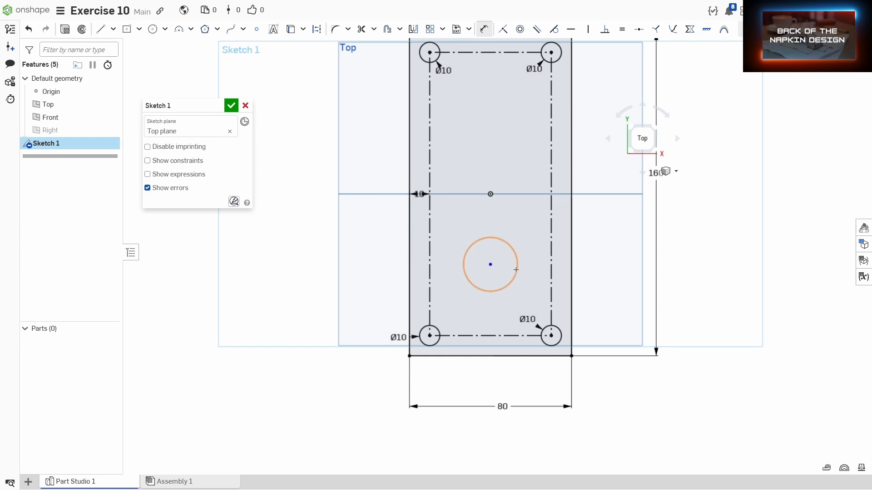
left_click(516, 275)
left_click(528, 235)
type("20")
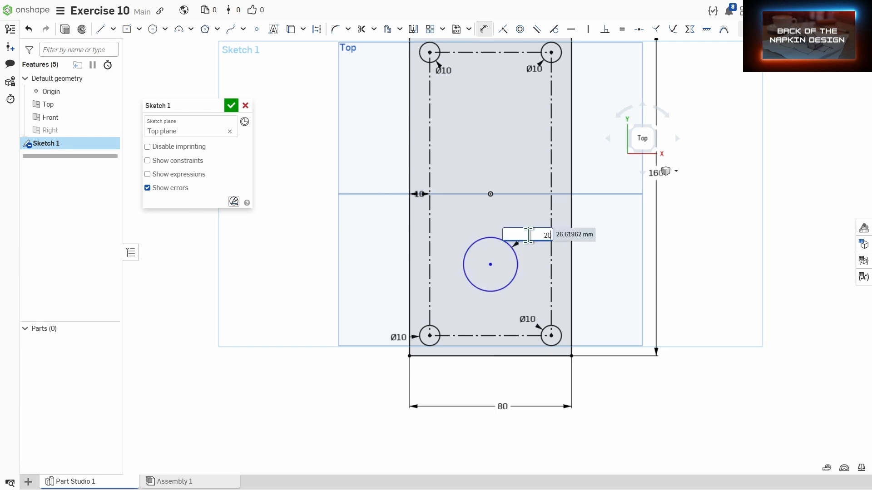
key("Return")
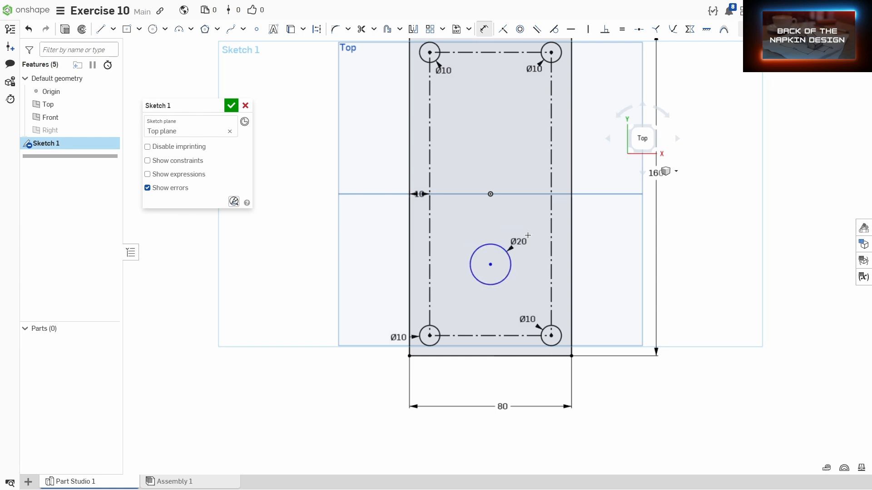
Draw a construction circle about 11 mm in diameter, concentric with the 20 mm circle and inside it.
left_click(489, 267)
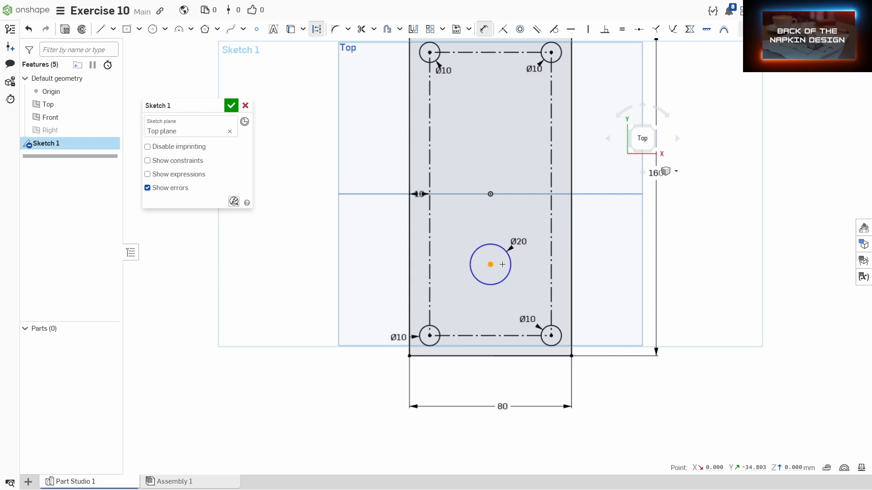
key("c")
left_click(490, 264)
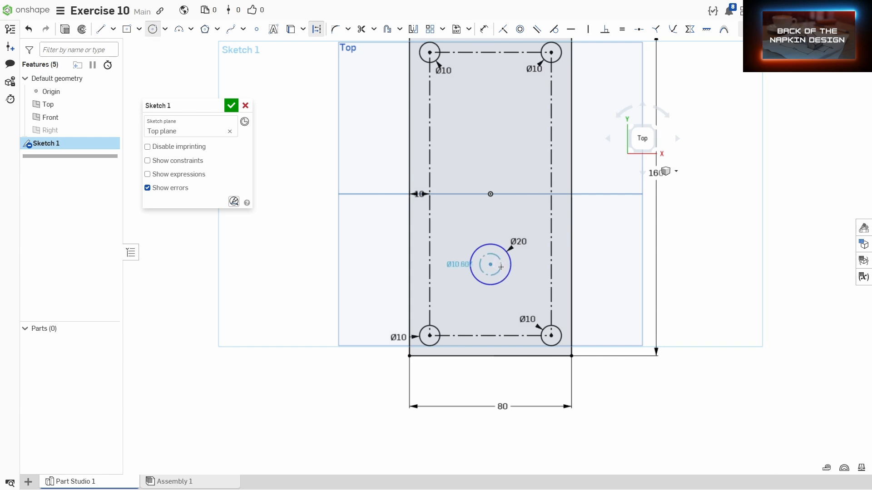
left_click(501, 267)
Dimension the inner construction circle's diameter as 16 mm.
key("d")
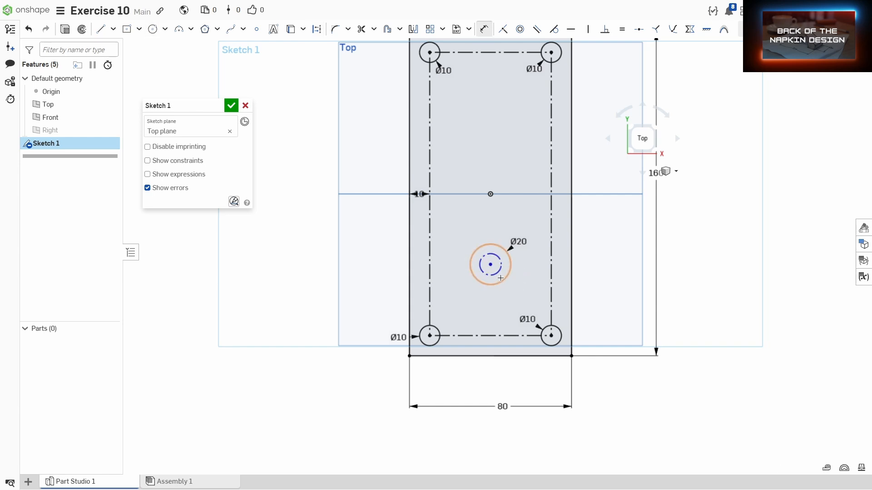
left_click(498, 272)
left_click(523, 284)
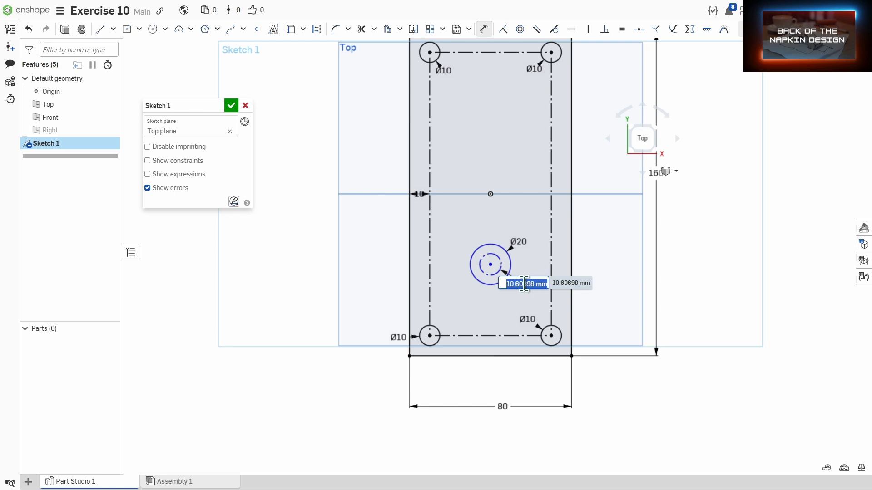
type("16")
key("Return")
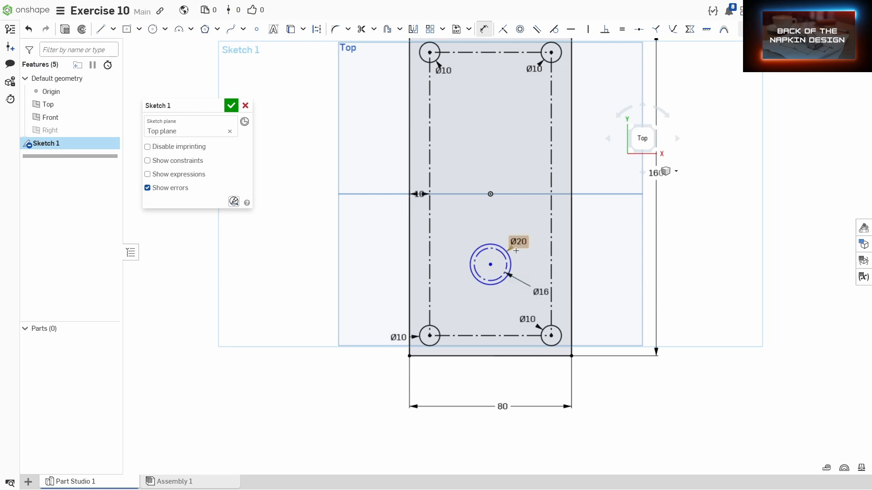
scroll(501, 254, "up", 2)
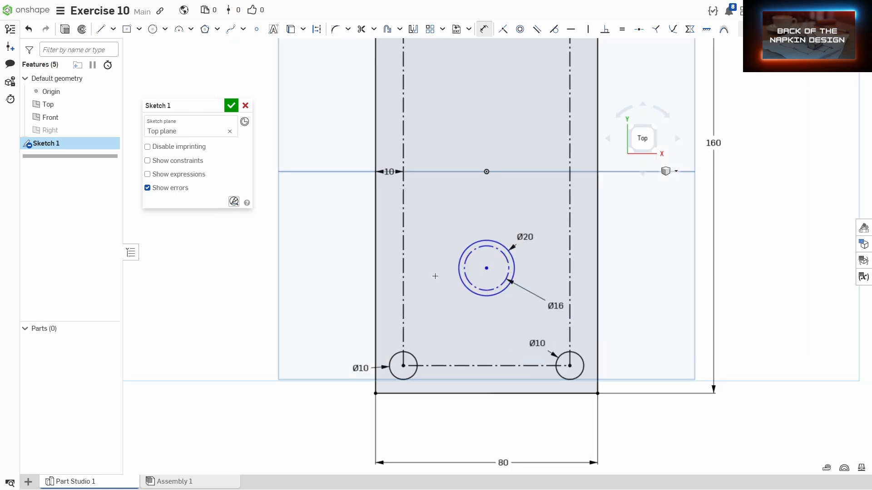
left_click(503, 257)
key("d")
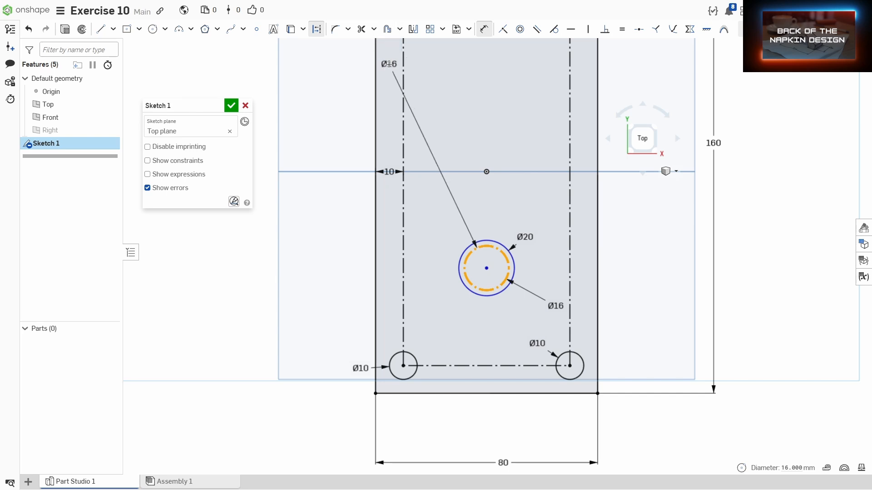
key("Escape")
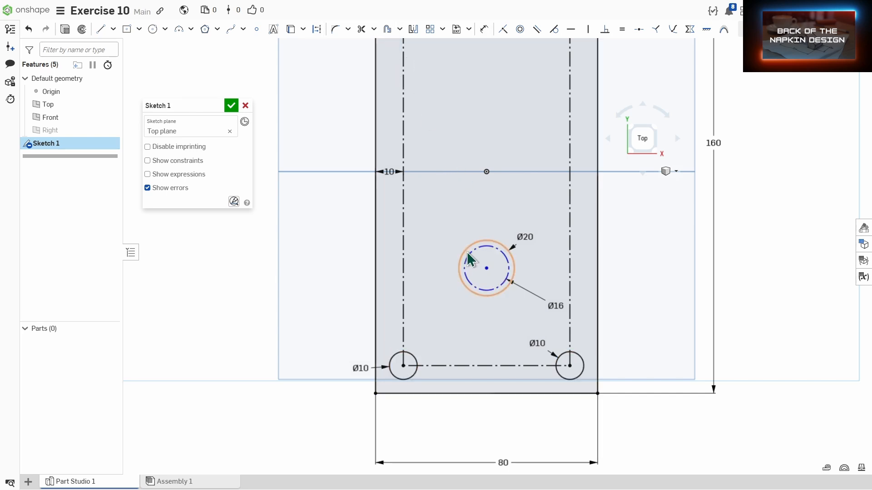
Convert the 16 mm construction circle to regular sketch geometry.
left_click(468, 269)
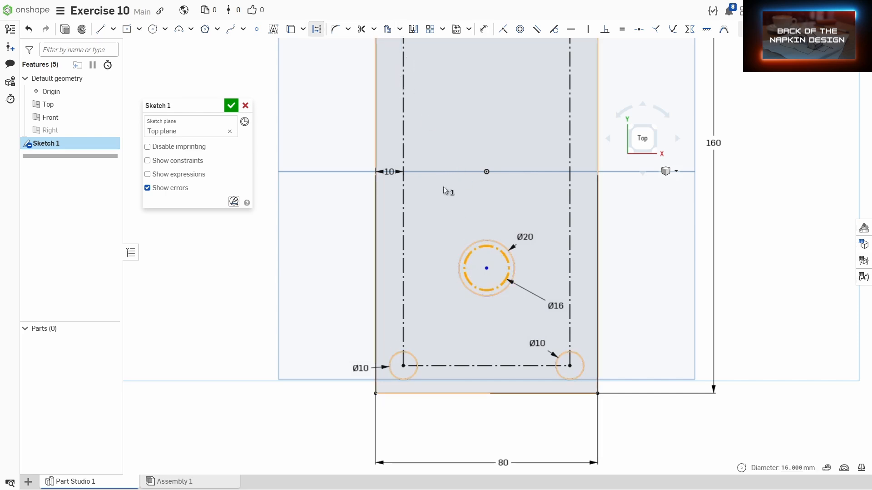
left_click(317, 30)
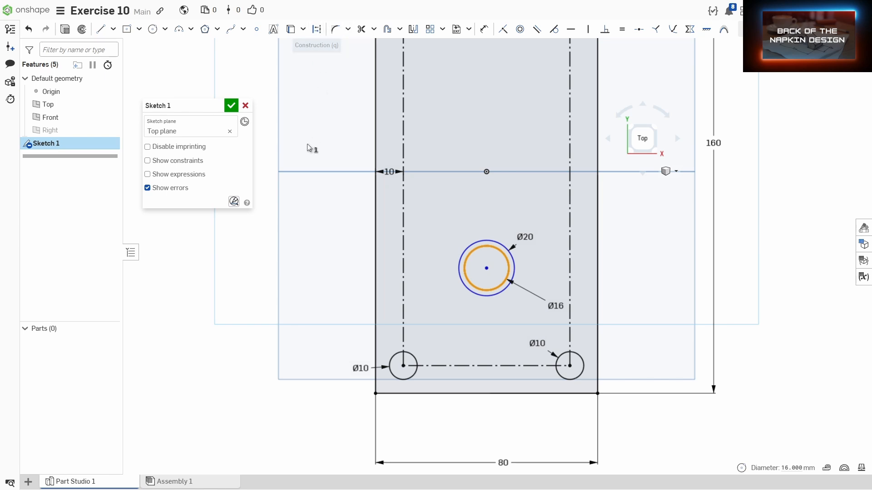
scroll(357, 305, "down", 1)
key("Escape")
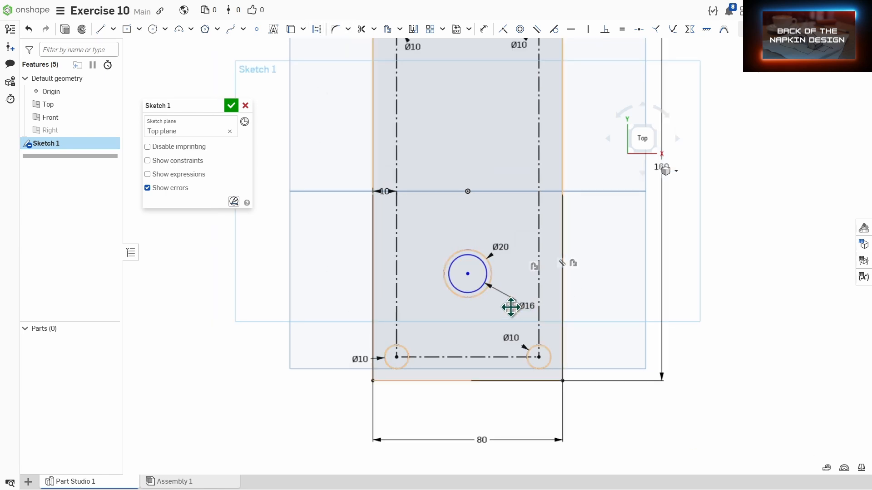
Set the outer concentric circle's diameter to 40 mm.
double_click(502, 248)
type("40")
key("Return")
scroll(578, 282, "down", 1)
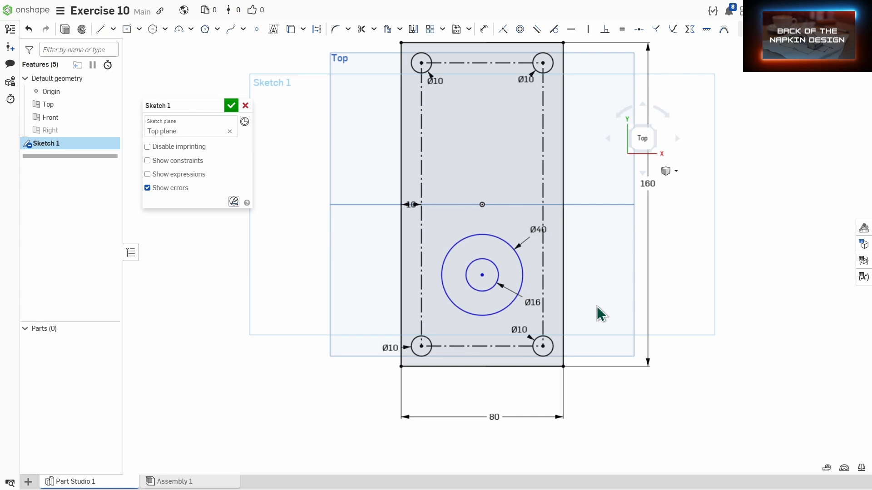
Dimension the concentric circles' center 40 mm above the plate's lower edge.
key("d")
left_click(549, 366)
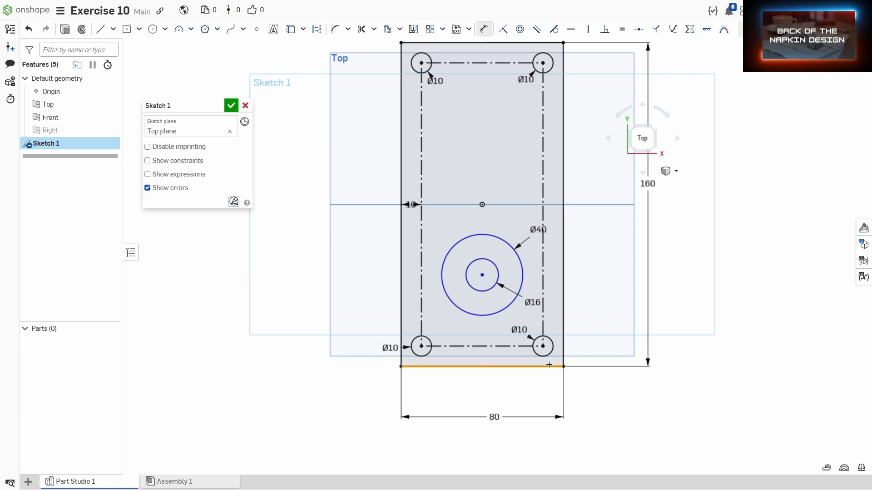
left_click(483, 275)
left_click(612, 321)
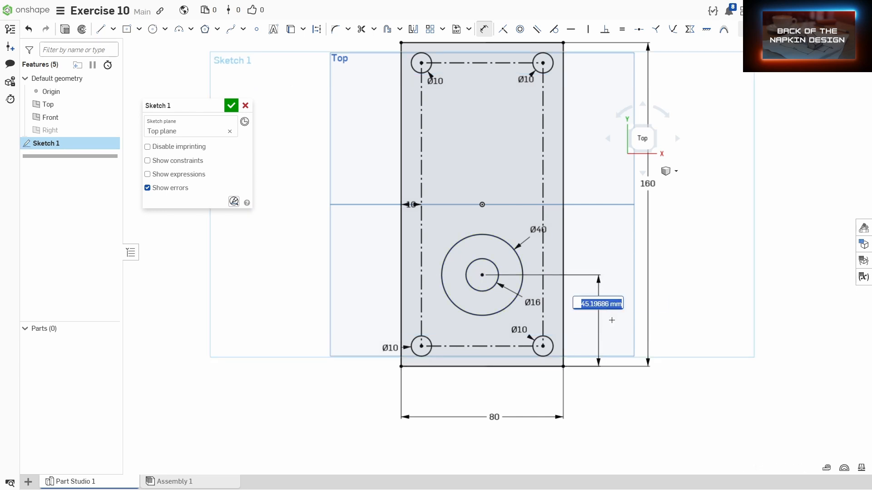
type("40")
key("Return")
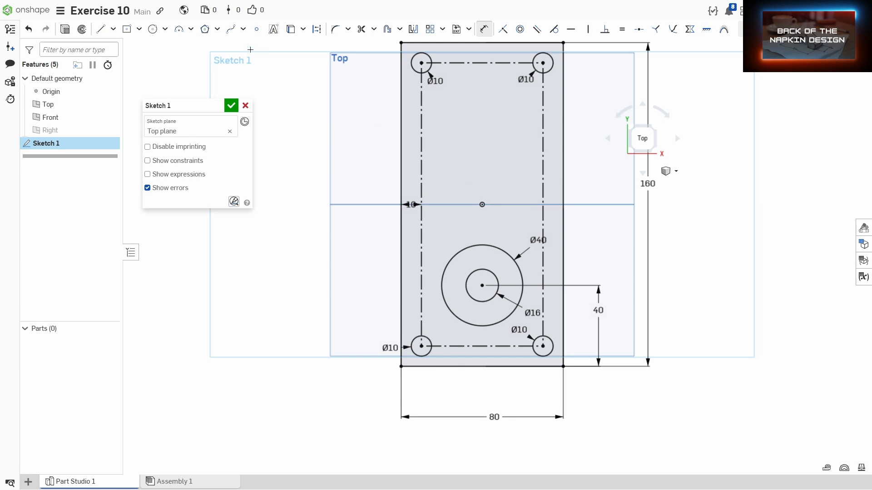
Draw a tall, narrow corner rectangle around the origin, its left side about 33 mm from the plate's left edge and its lower end inside the 40 mm circle.
left_click(139, 29)
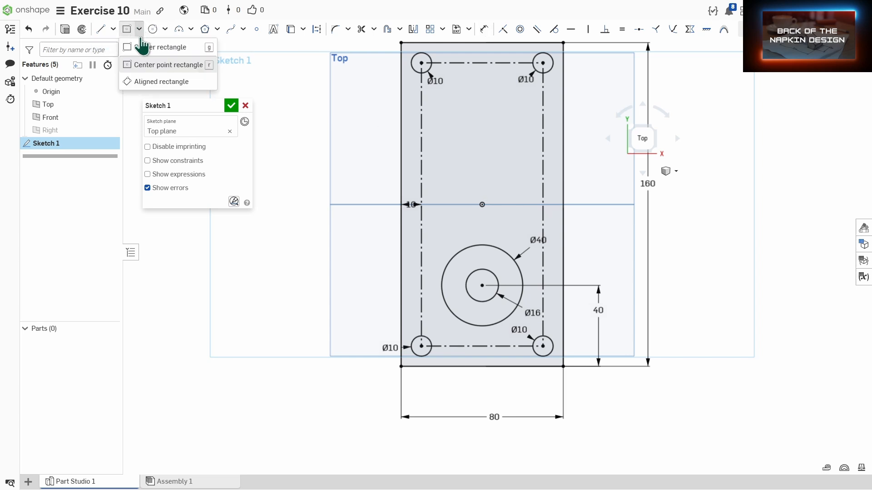
left_click(143, 47)
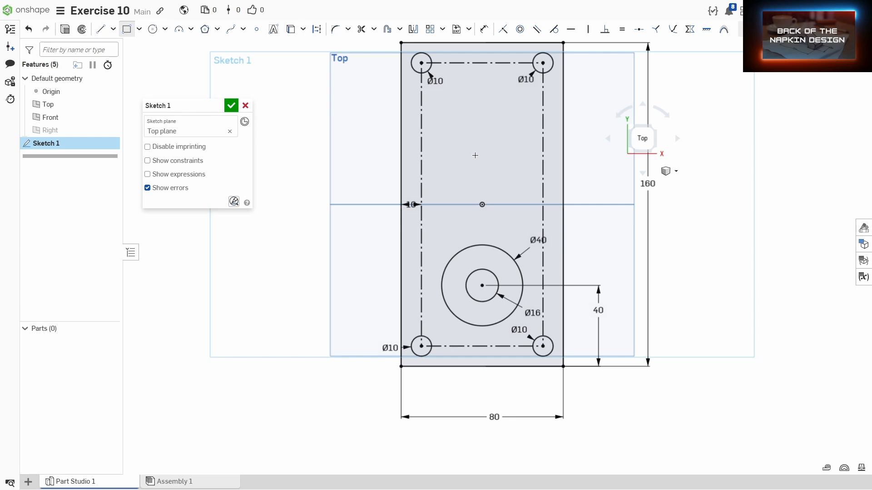
left_click_drag(474, 152, 468, 173)
key("Escape")
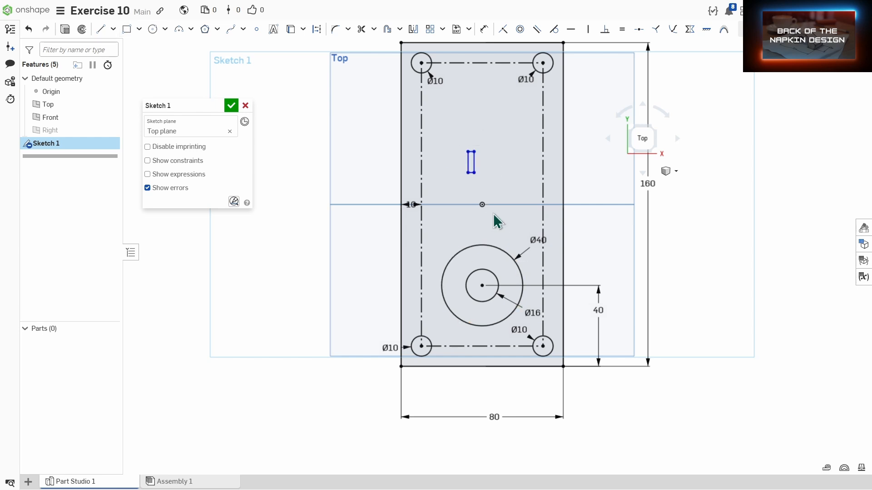
left_click_drag(475, 173, 495, 257)
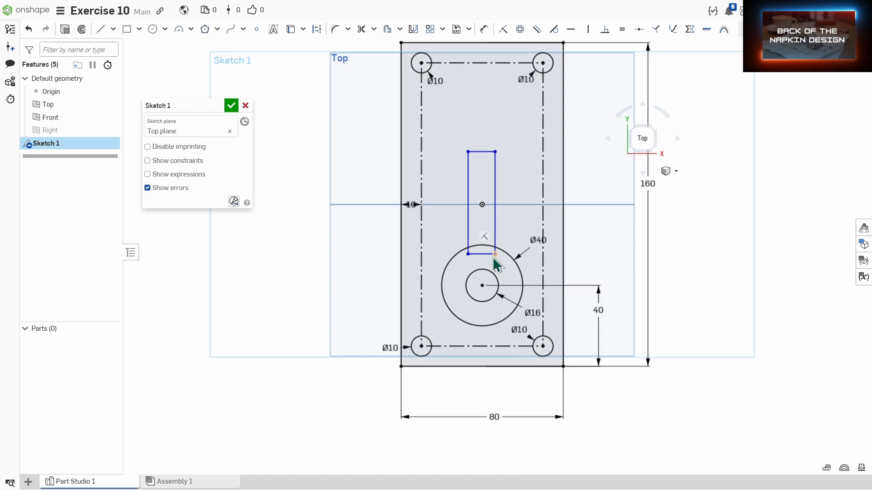
Dimension the narrow rectangle's left side 35 mm from the plate's left edge.
key("d")
left_click(401, 234)
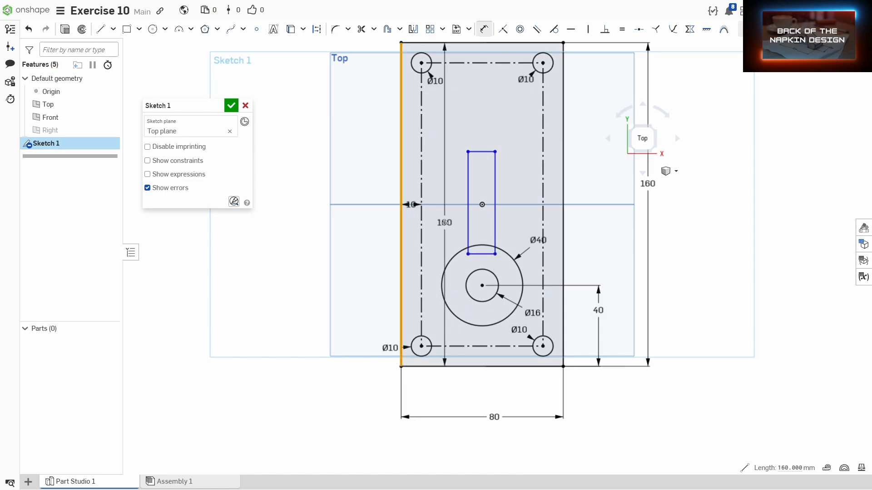
left_click(468, 224)
left_click(375, 233)
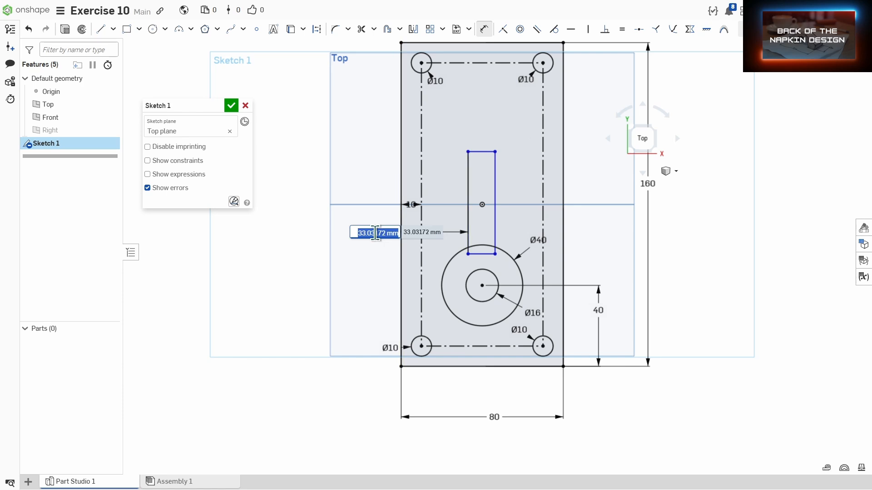
type("35")
key("Return")
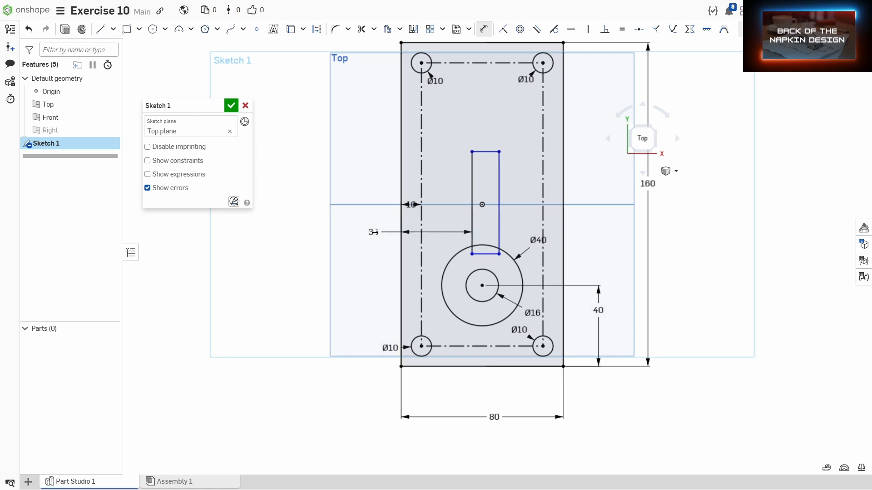
Dimension the narrow rectangle's right side 45 mm from the plate's left edge.
left_click(401, 225)
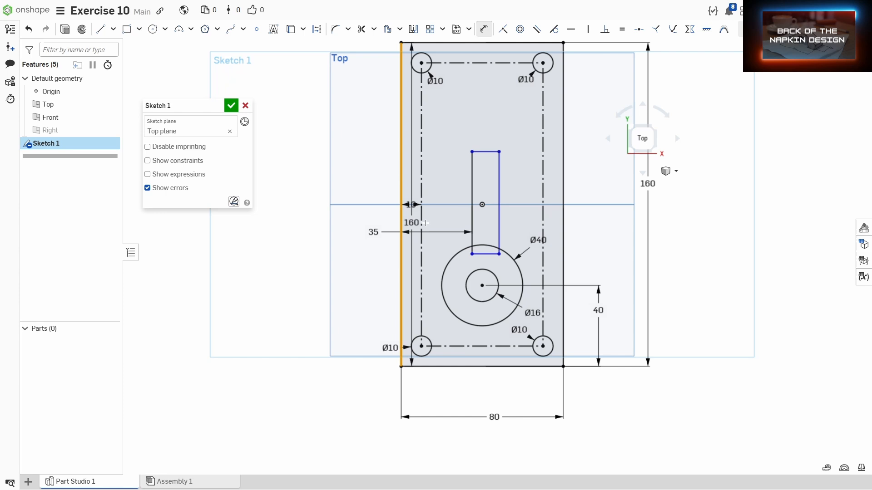
left_click(499, 219)
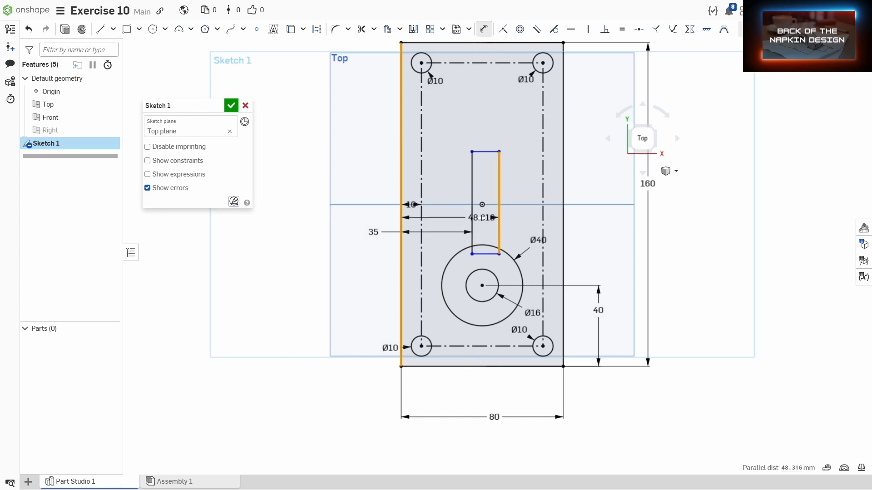
left_click(372, 214)
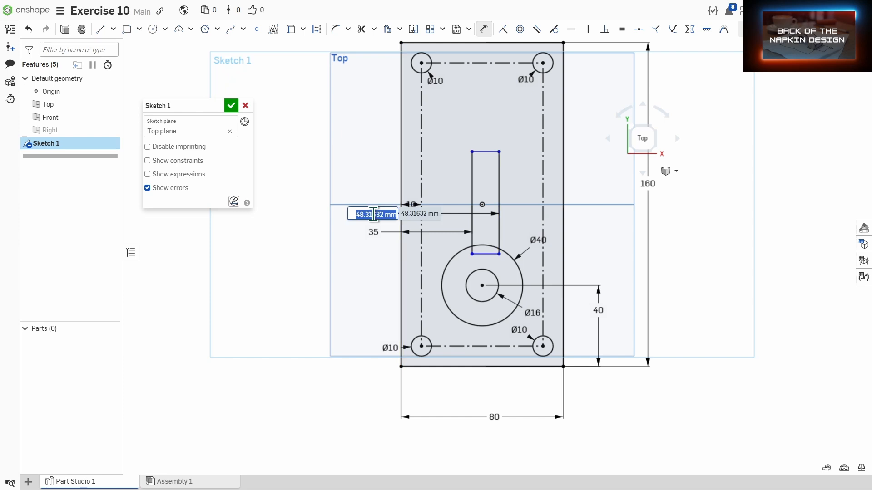
type("45")
key("Return")
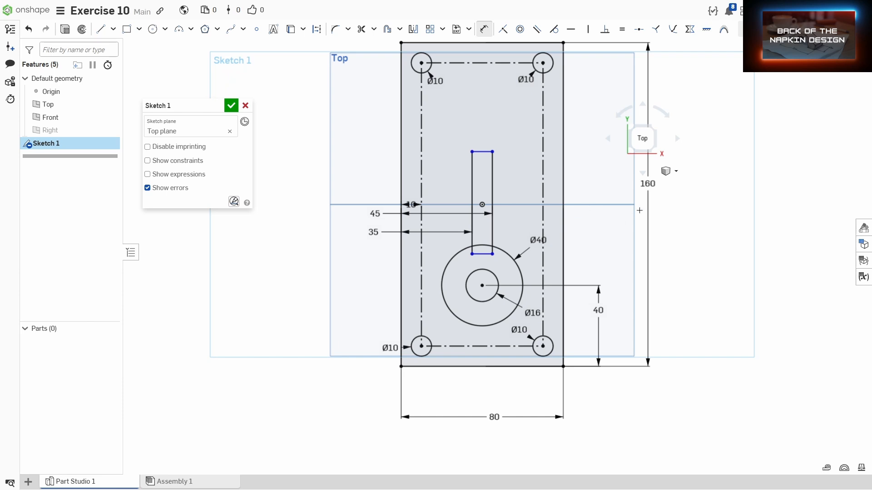
key("Escape")
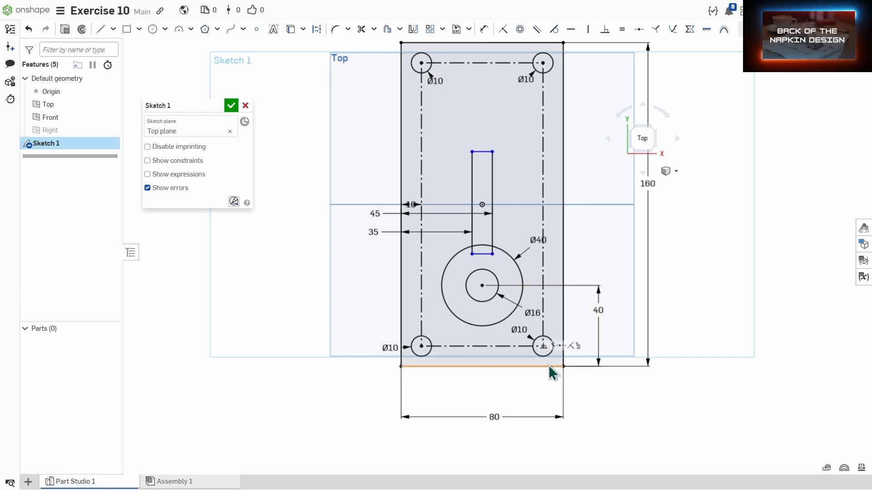
Dimension the narrow rectangle's upper edge 140 mm above the plate's lower edge.
left_click(548, 366)
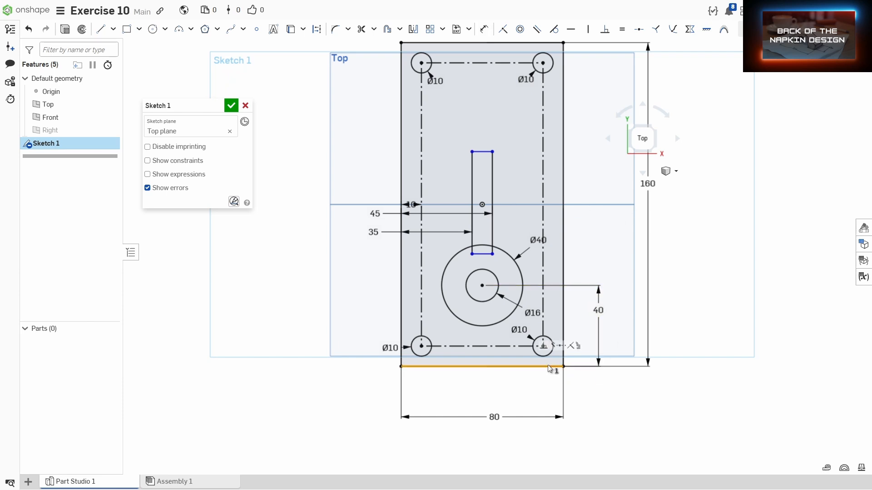
left_click(483, 151)
key("d")
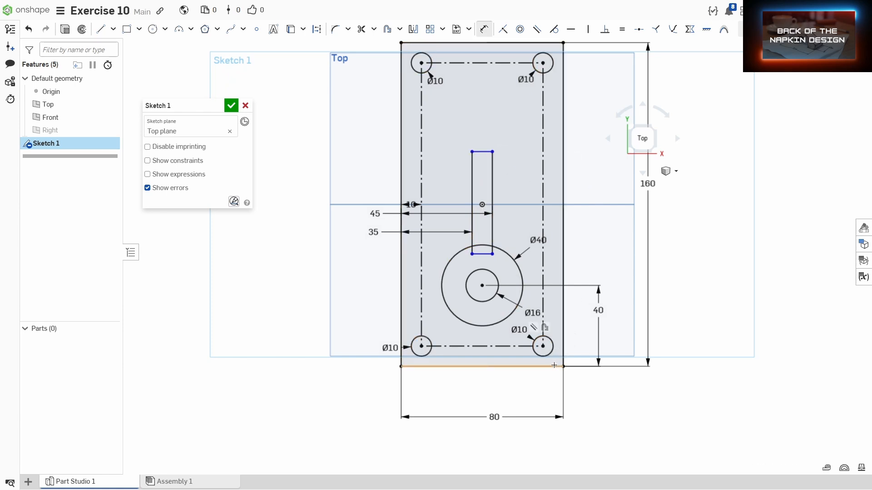
left_click(552, 366)
left_click(483, 152)
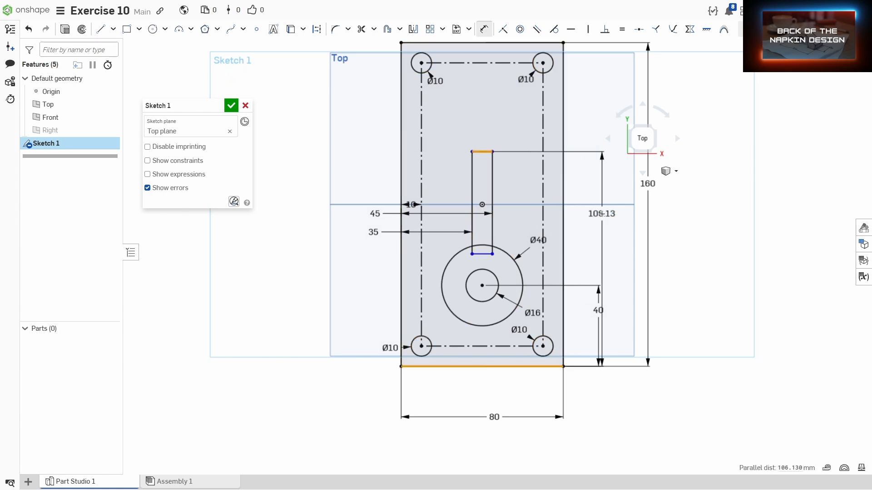
left_click(634, 253)
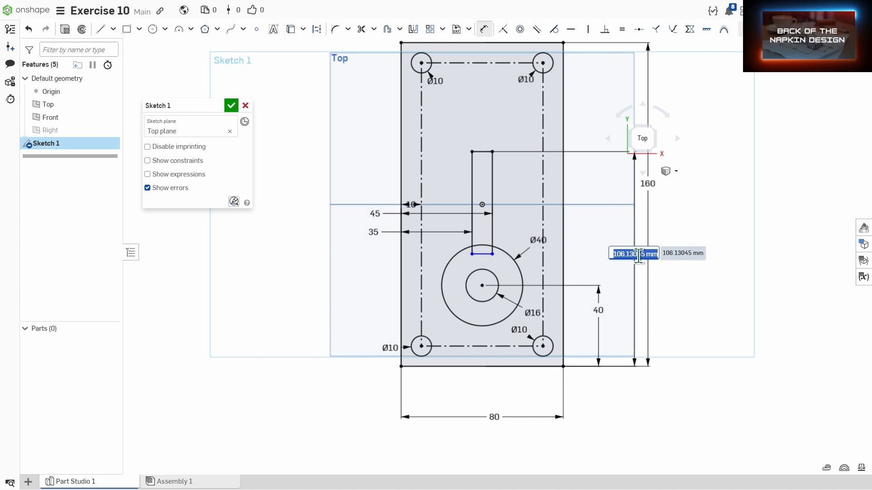
type("11")
key("Return")
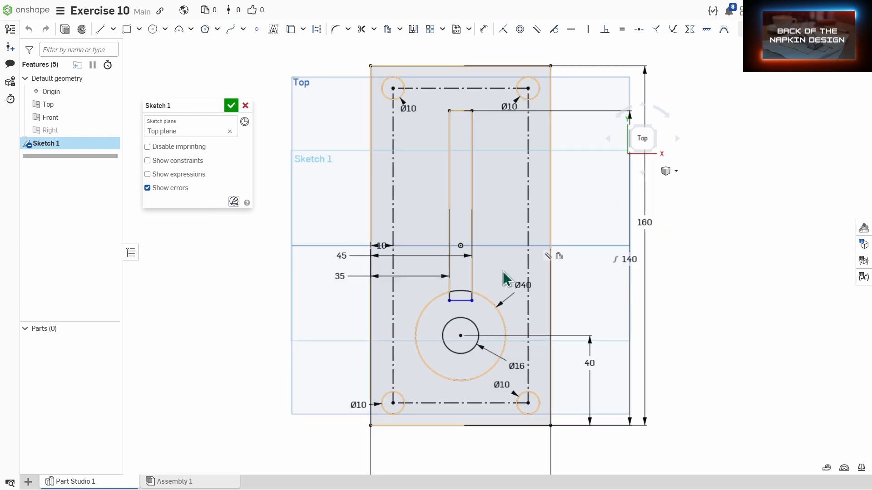
Trim the rectangle's portion inside the 40 mm circle and the circle's arc between the rectangle's sides.
scroll(475, 322, "up", 3)
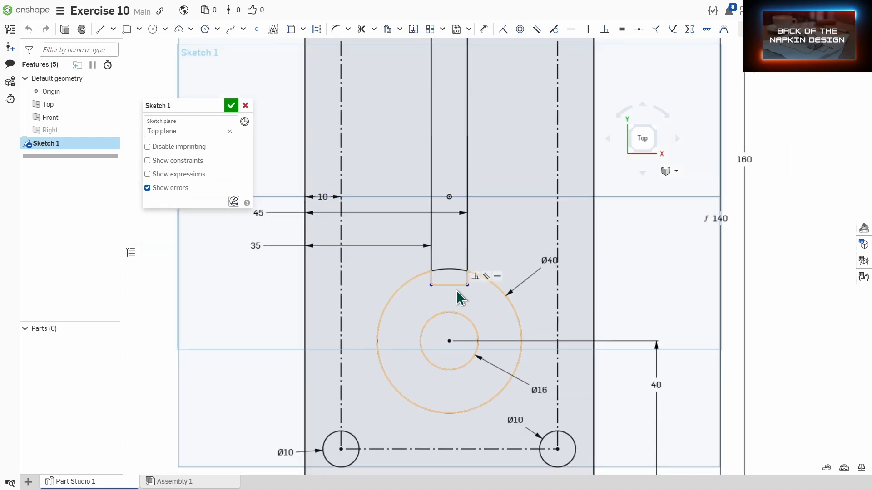
left_click(445, 285)
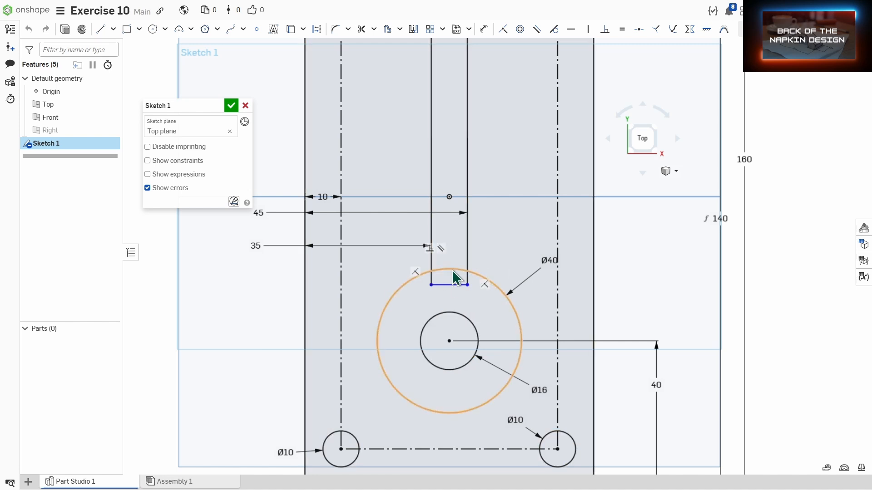
key("m")
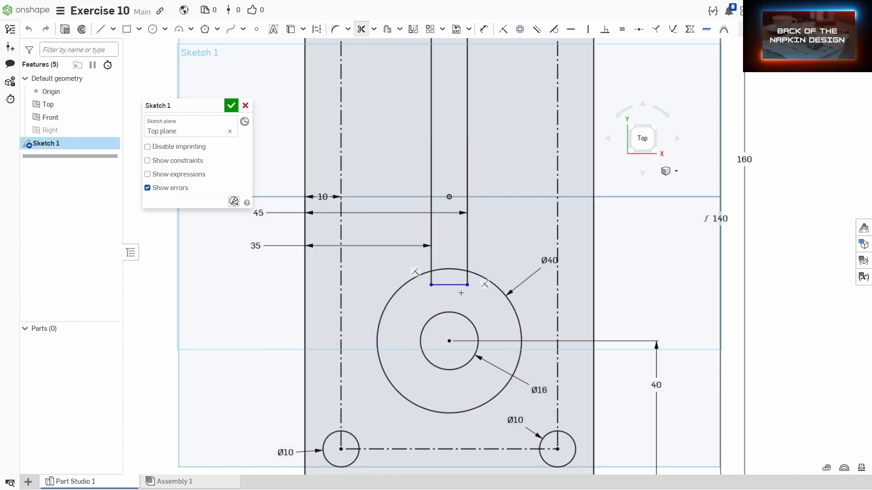
left_click_drag(459, 292, 443, 260)
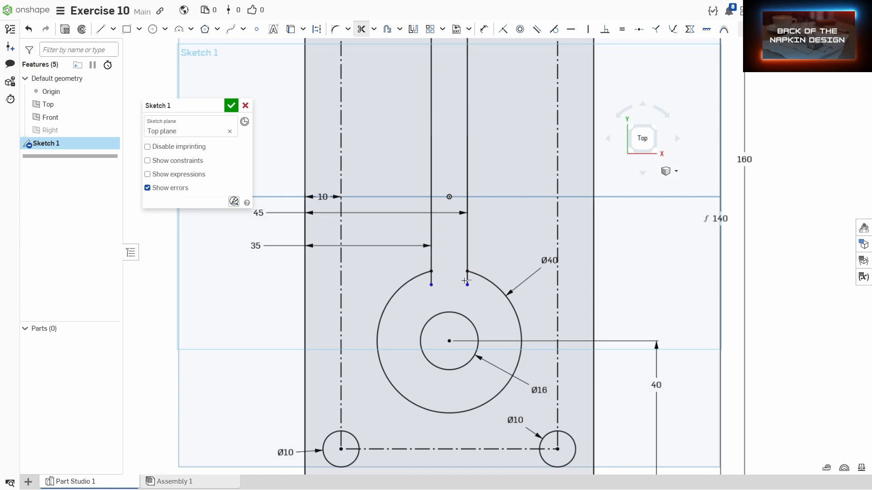
Connect the lower ends of the rectangle's sides with a horizontal line across the gap in the 40 mm circle, and finish the sketch.
key("l")
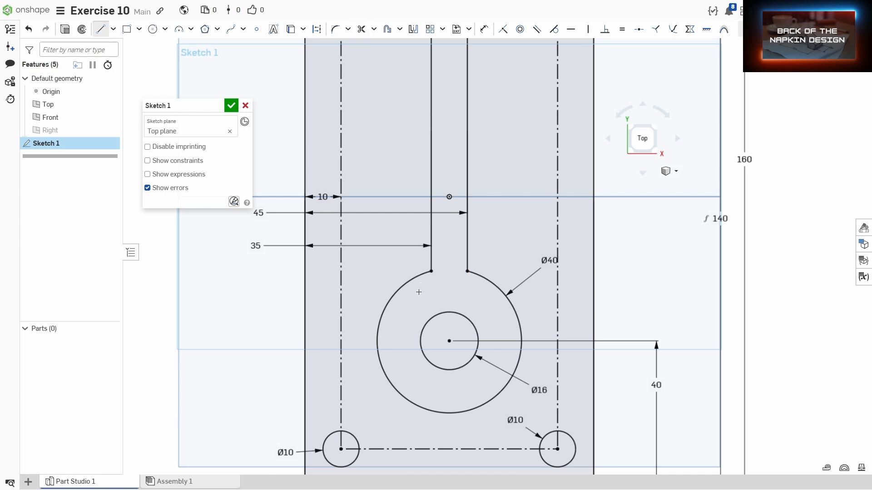
left_click(432, 271)
left_click(467, 271)
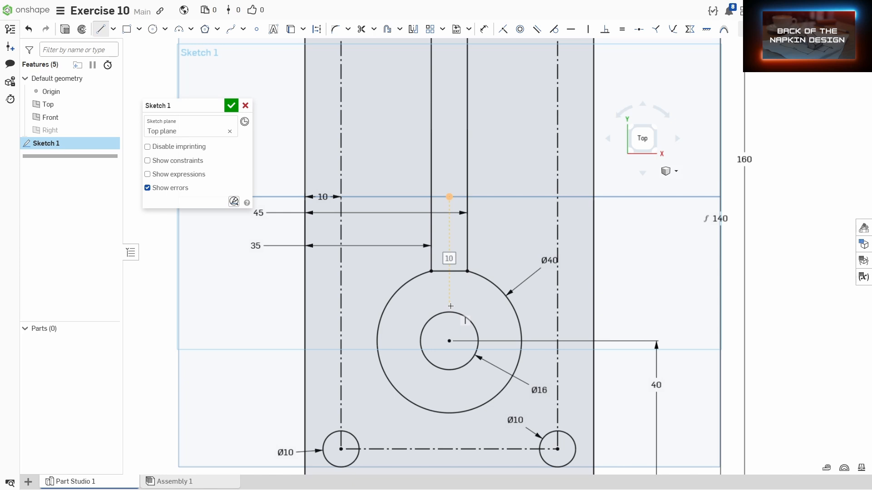
scroll(450, 306, "down", 3)
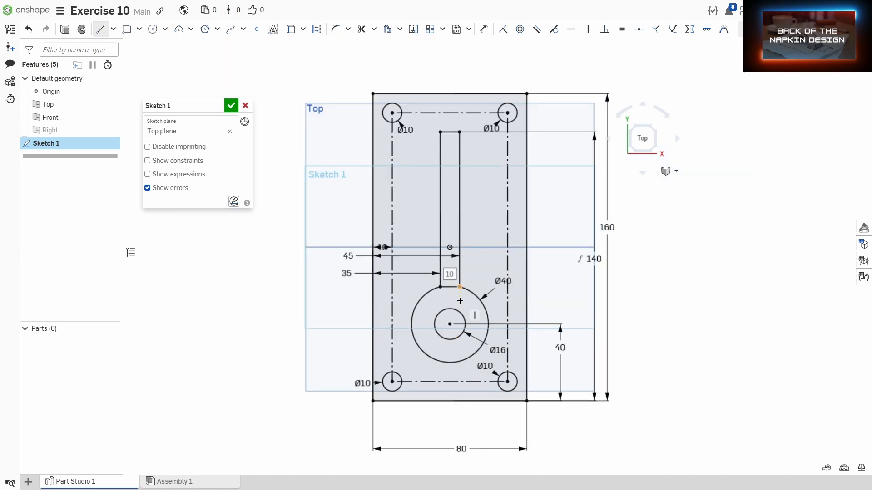
left_click(231, 105)
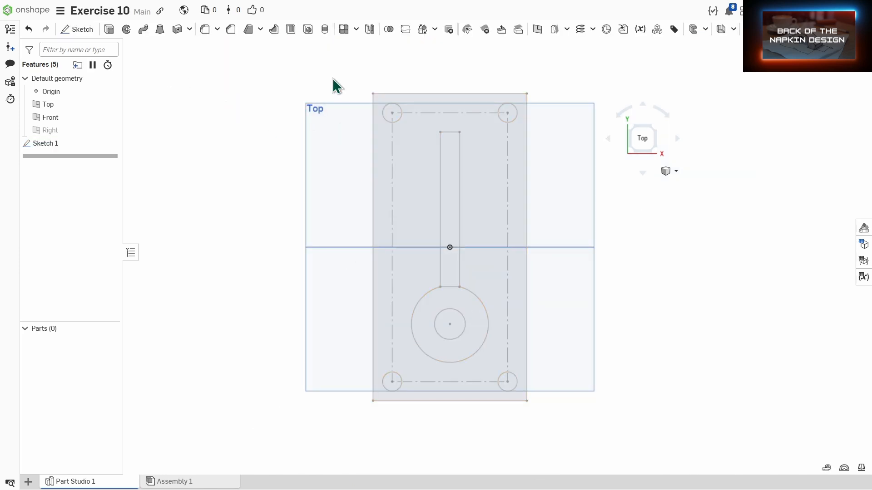
Extrude the ring between the 40 mm and 16 mm circles upward as a new solid with a depth of 60 mm.
key("shift+7")
mouse_move(402, 217)
right_mouse_down()
mouse_move(389, 224)
mouse_move(318, 168)
right_mouse_up()
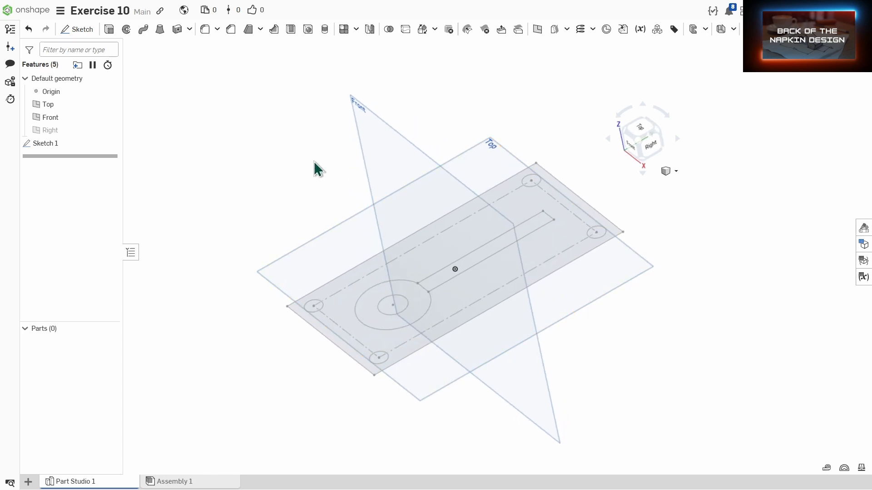
left_click(109, 29)
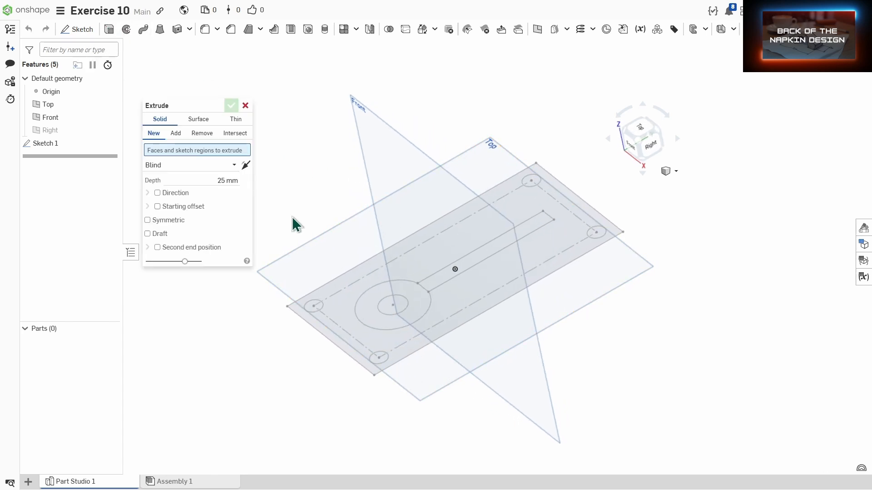
left_click(363, 311)
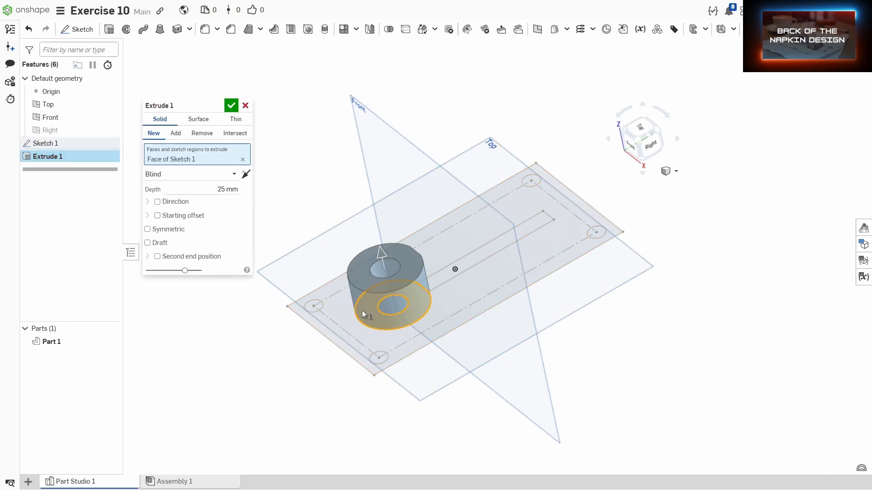
left_click(207, 189)
type("60")
key("Return")
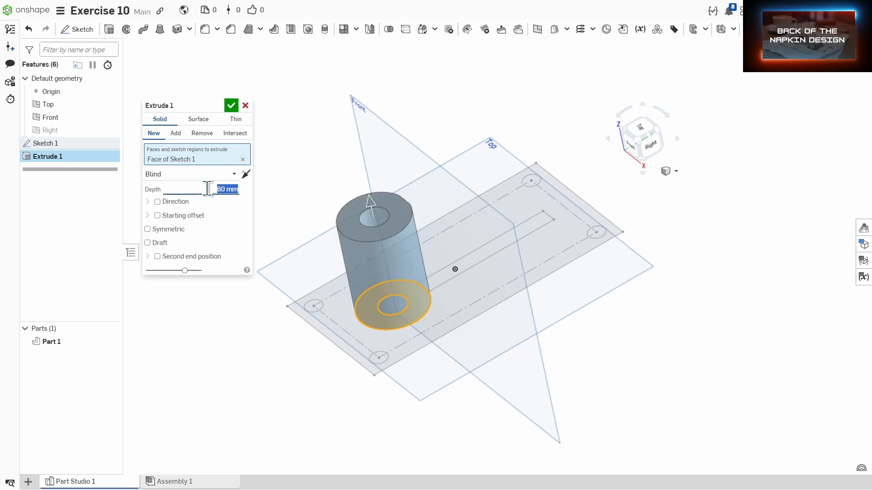
Give the boss extrusion a 10 mm starting offset reversed to below the sketch plane, and accept the extrusion.
left_click(157, 215)
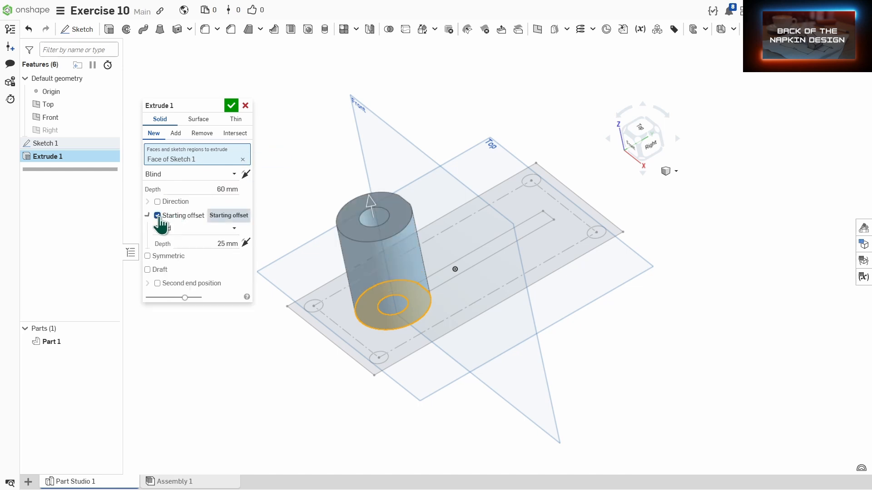
left_click(190, 243)
type("10")
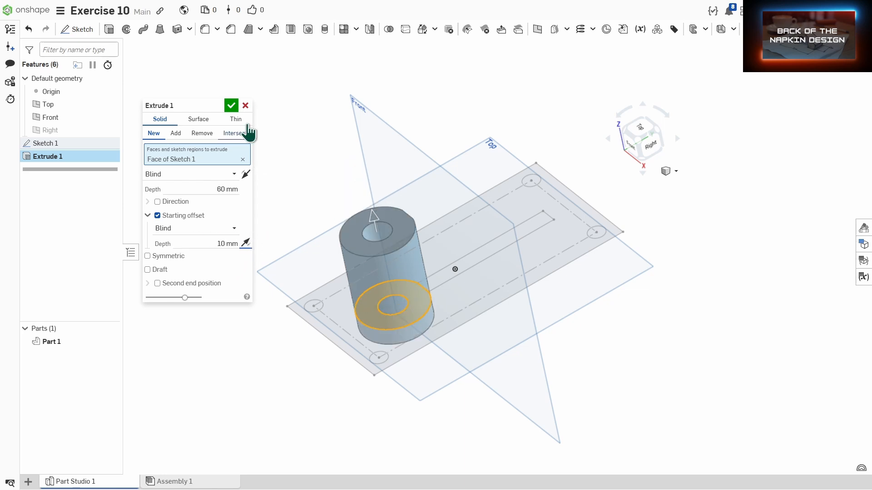
left_click(231, 105)
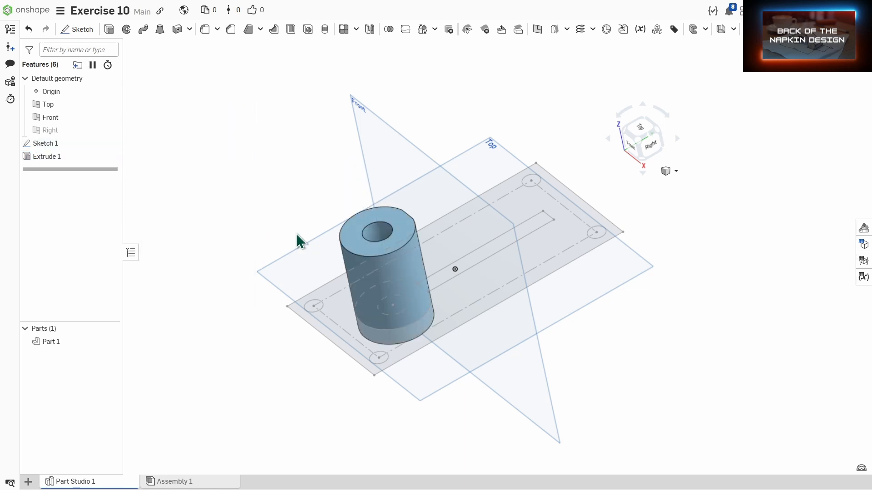
Extrude the narrow rectangle region upward 145 mm, adding it to the boss.
left_click(109, 29)
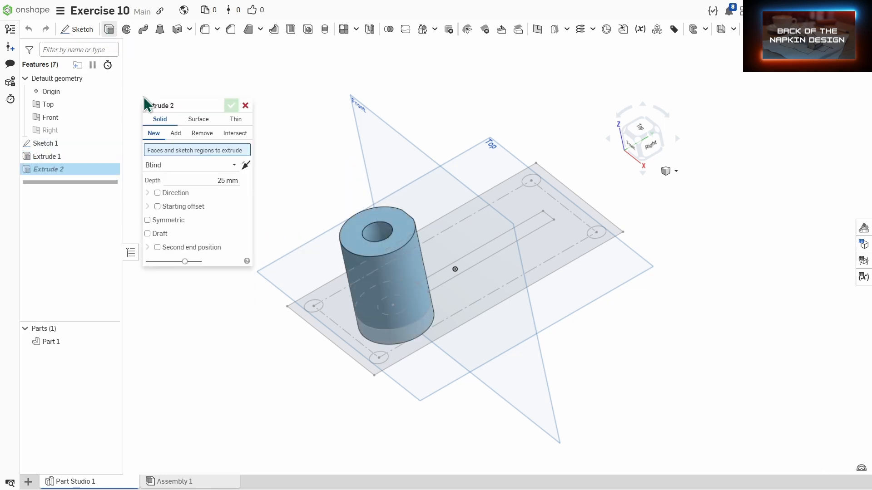
left_click(474, 259)
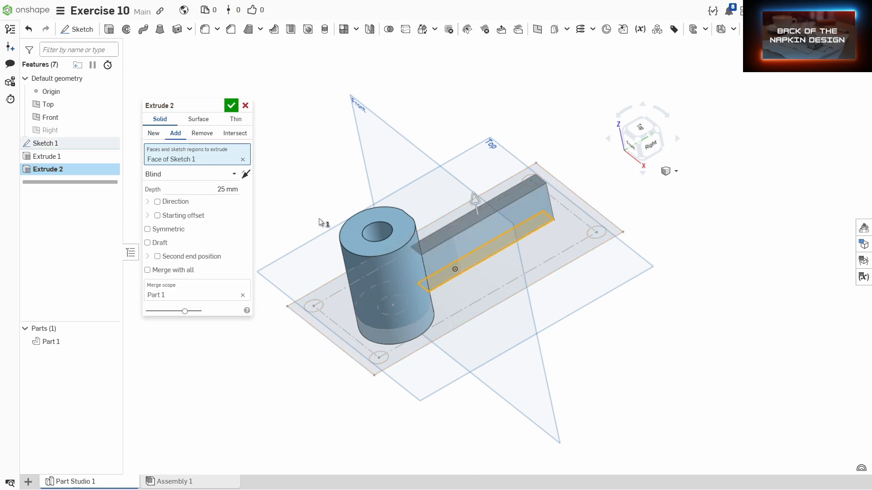
left_click(197, 189)
left_click(203, 189)
type("145")
key("Return")
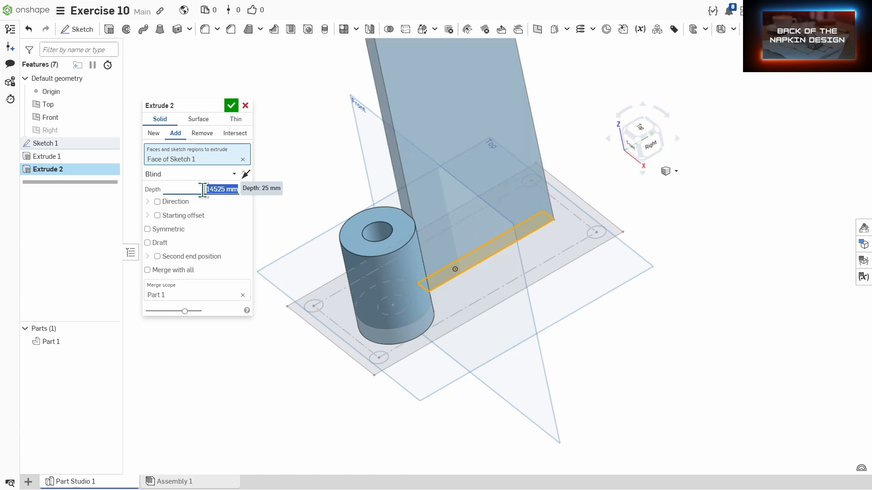
type("145")
key("Return")
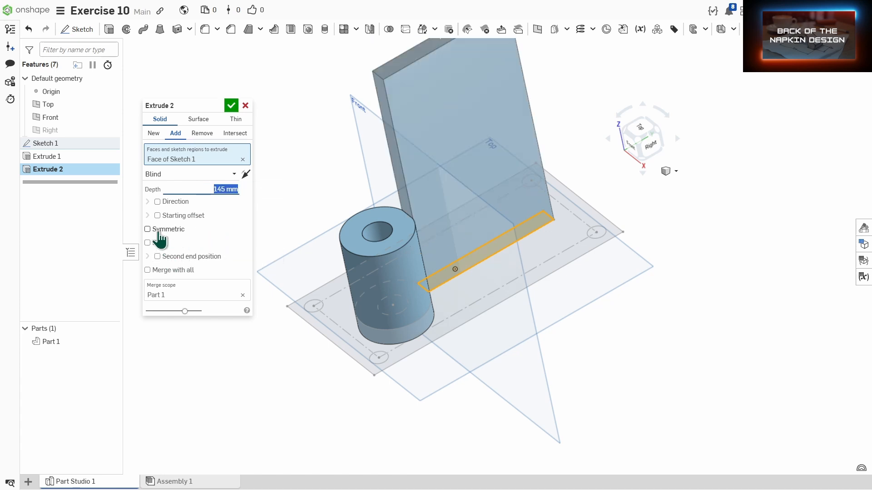
Give the rib extrusion a 10 mm starting offset reversed to below the sketch plane, and accept the extrusion.
left_click(156, 215)
left_click(198, 241)
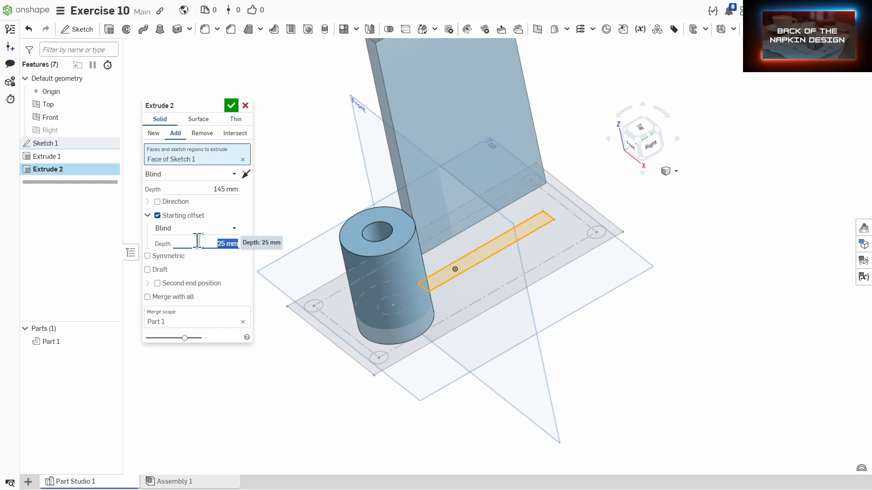
type("10")
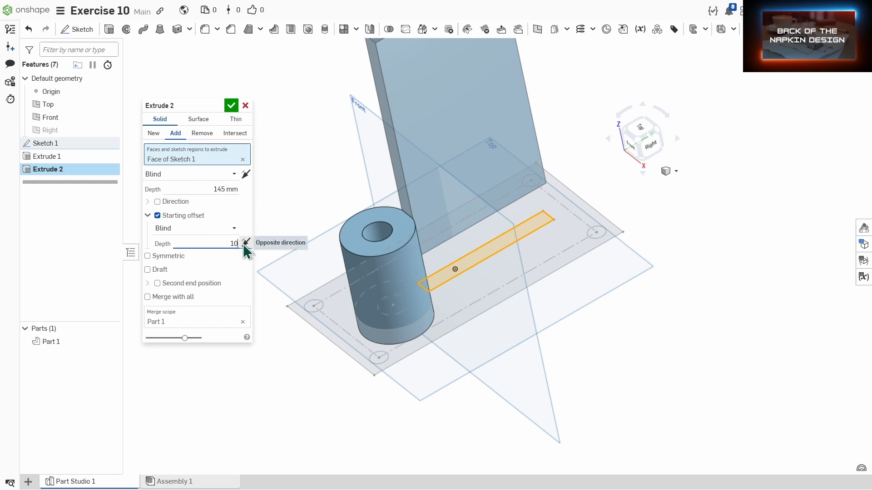
left_click(245, 244)
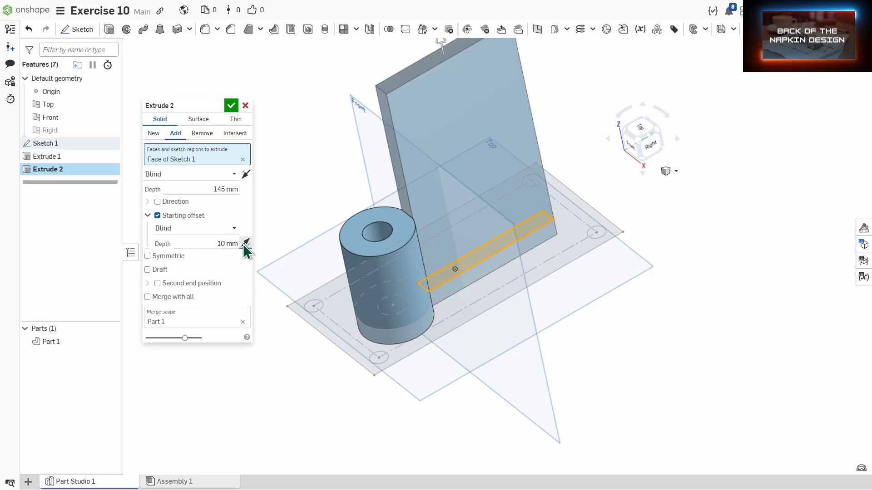
left_click(231, 106)
Extrude the base plate region with its corner holes 10 mm downward, adding it to the boss and rib.
right_click_drag(346, 260, 392, 222)
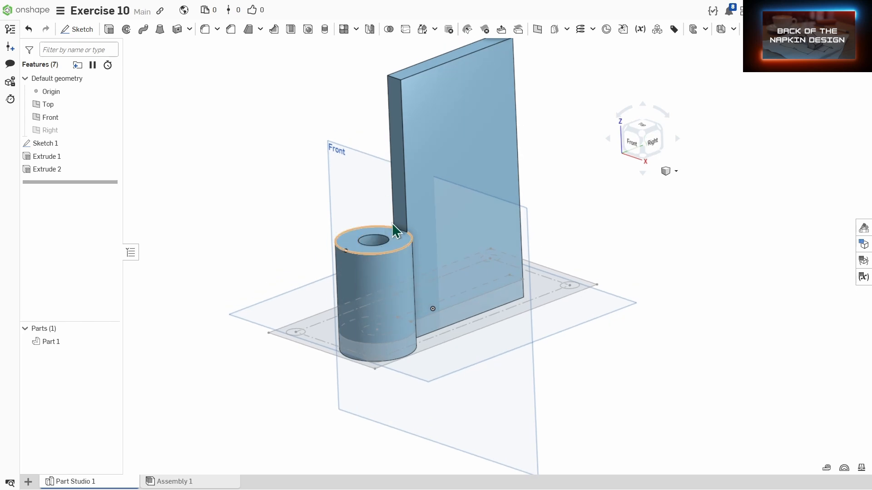
middle_click_drag(392, 223, 358, 273)
right_click_drag(359, 273, 416, 291)
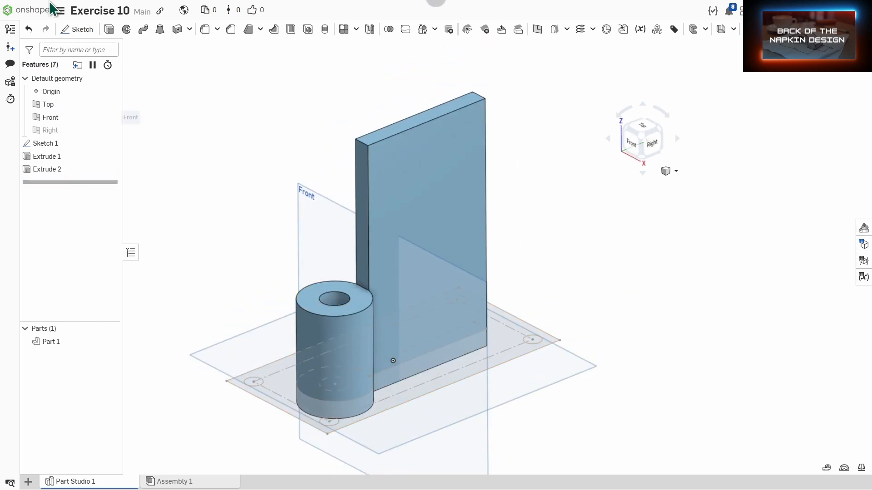
left_click(109, 30)
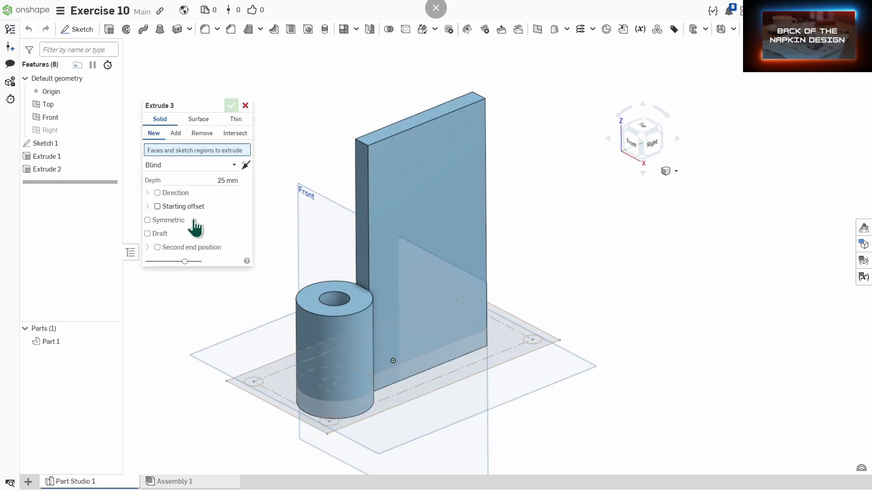
left_click(273, 384)
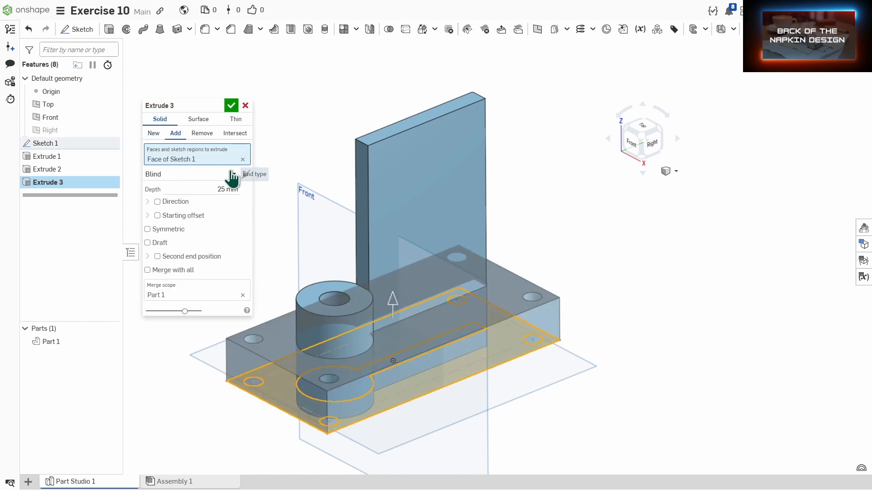
left_click(212, 188)
type("10")
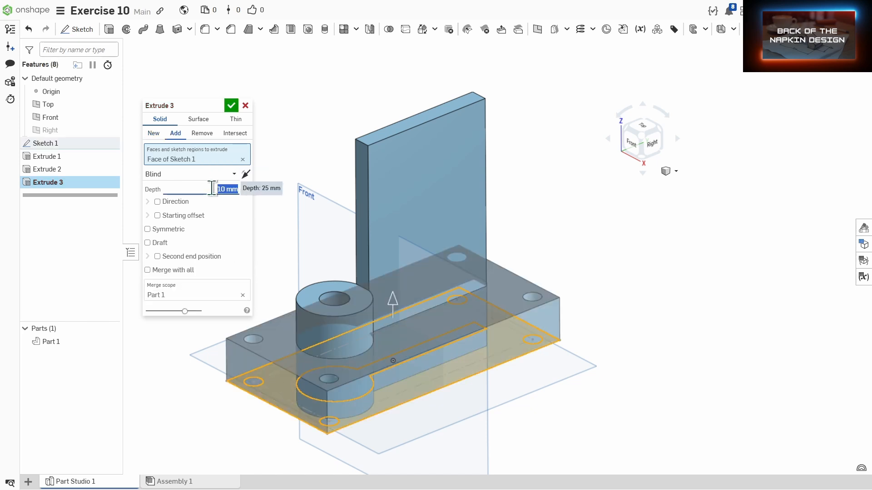
key("Return")
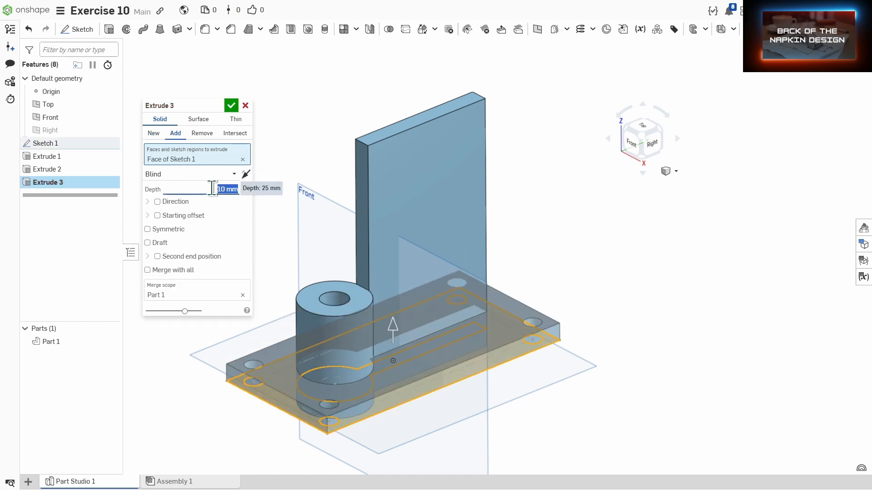
left_click(245, 174)
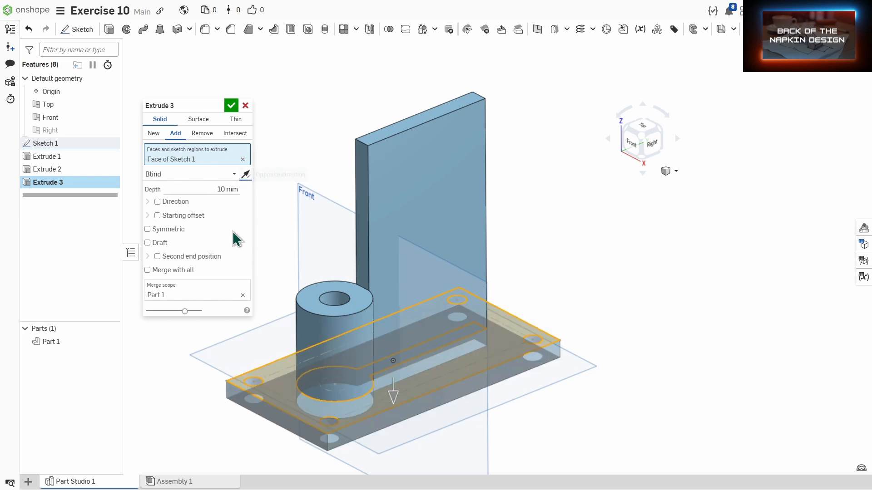
left_click(231, 107)
Start a sketch on the rib's large side face and draw a circle about 46 mm in diameter near its upper outer corner.
mouse_move(306, 233)
right_mouse_down()
mouse_move(320, 175)
mouse_move(309, 261)
mouse_move(309, 227)
right_mouse_up()
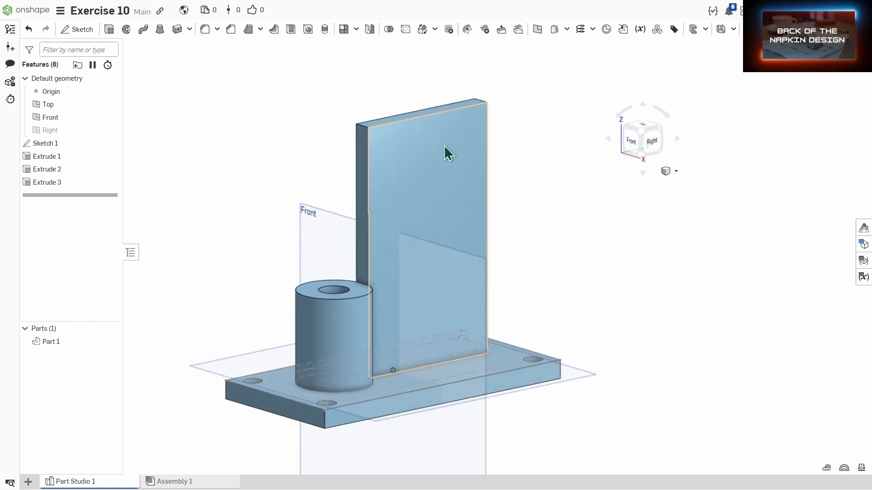
left_click(78, 29)
left_click(475, 142)
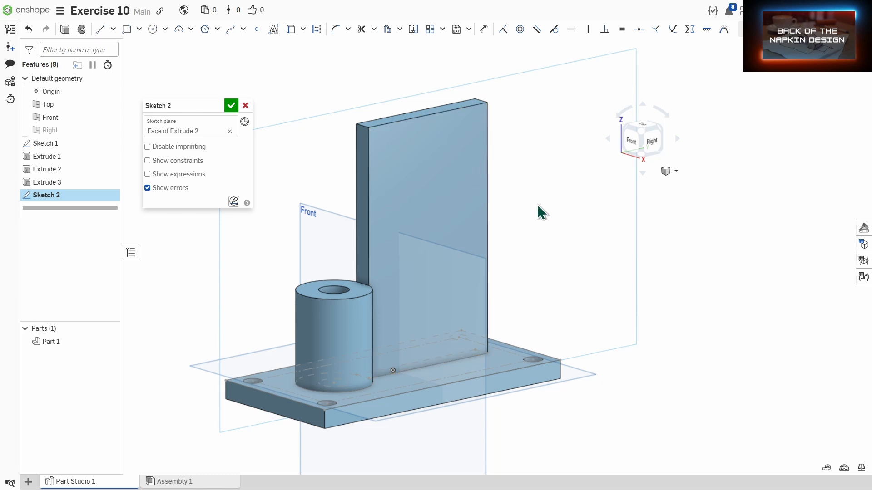
left_click(653, 145)
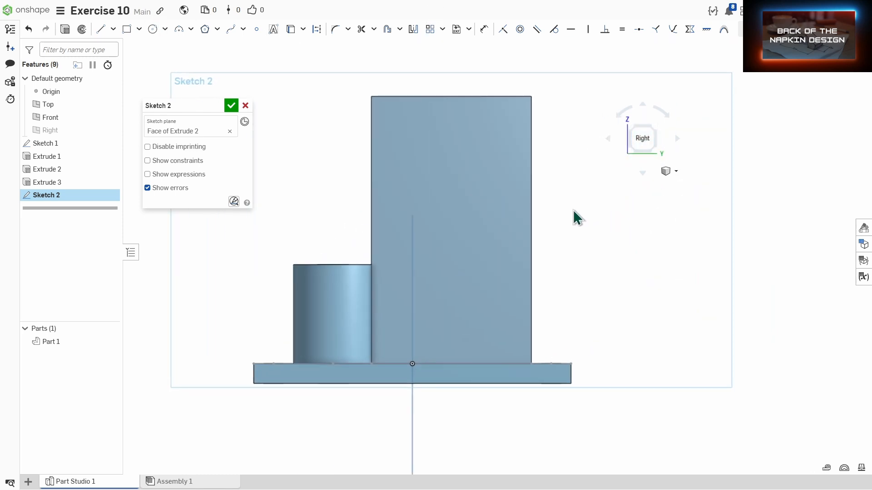
left_click(148, 29)
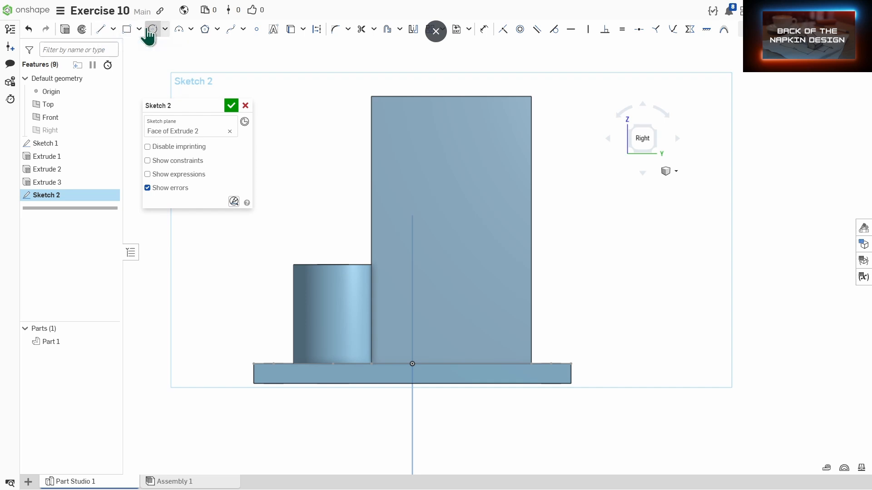
left_click(499, 134)
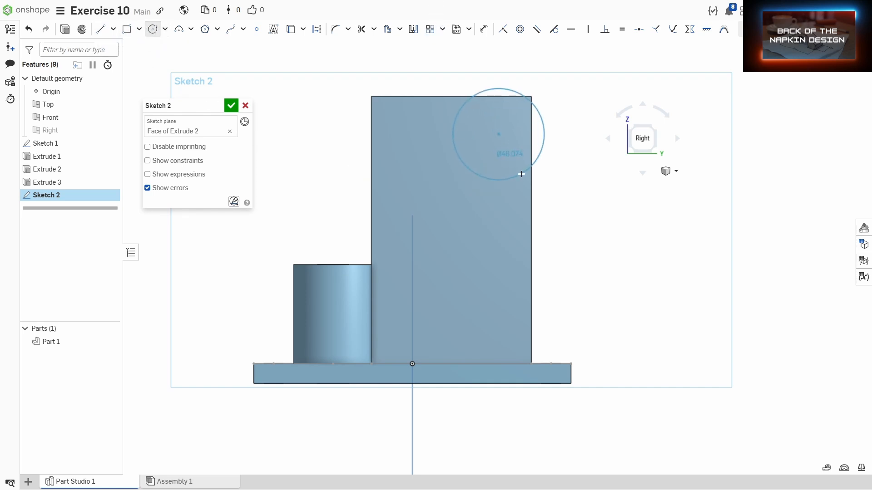
left_click(522, 173)
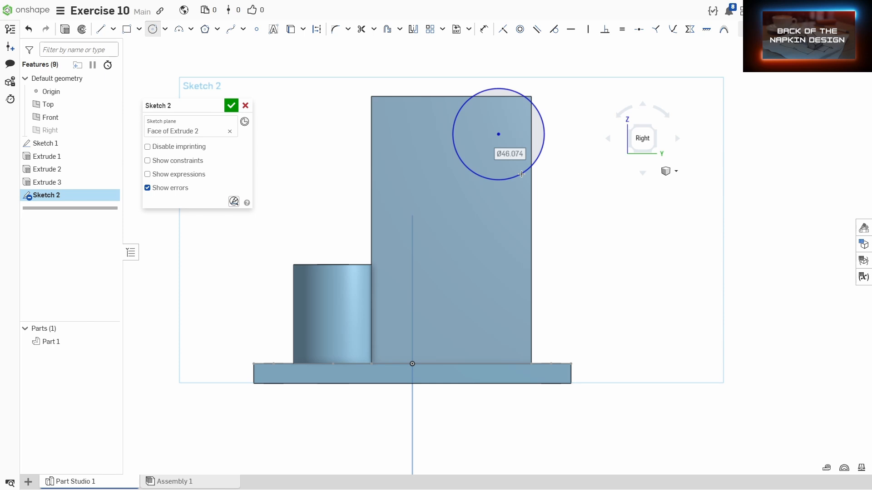
Dimension the new circle's diameter as 50 mm.
key("d")
left_click(528, 171)
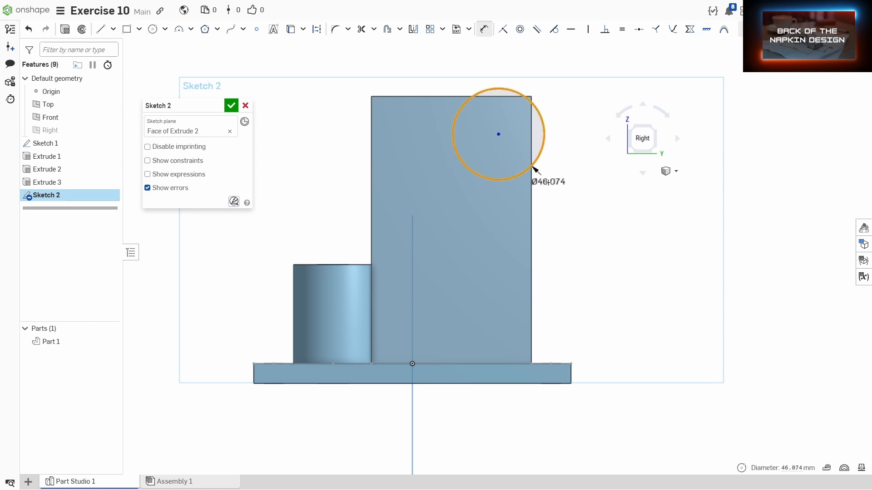
left_click(535, 170)
type("50")
key("Return")
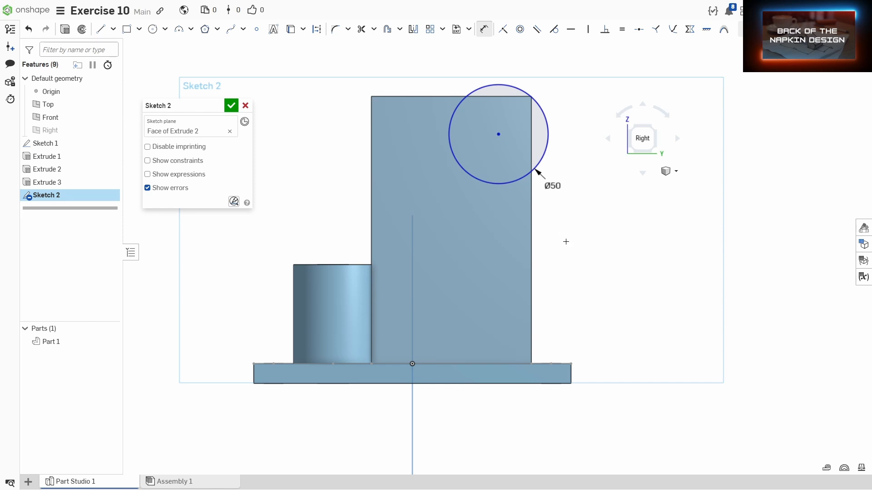
Dimension the circle's centre 120 mm above the base plate's bottom edge.
left_click(540, 384)
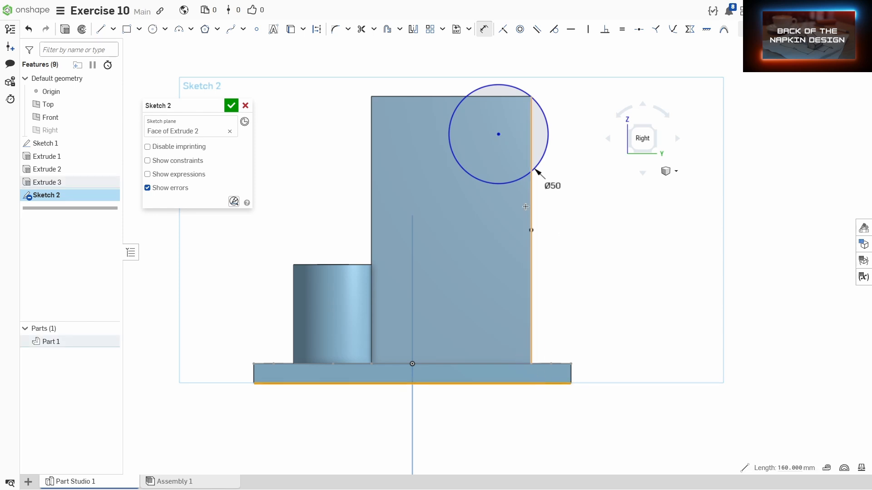
left_click(497, 135)
left_click(600, 245)
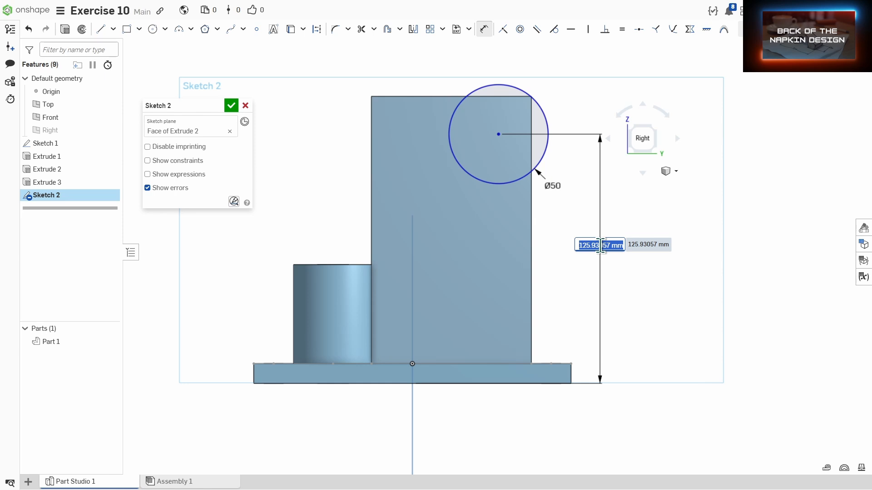
type("120")
key("Return")
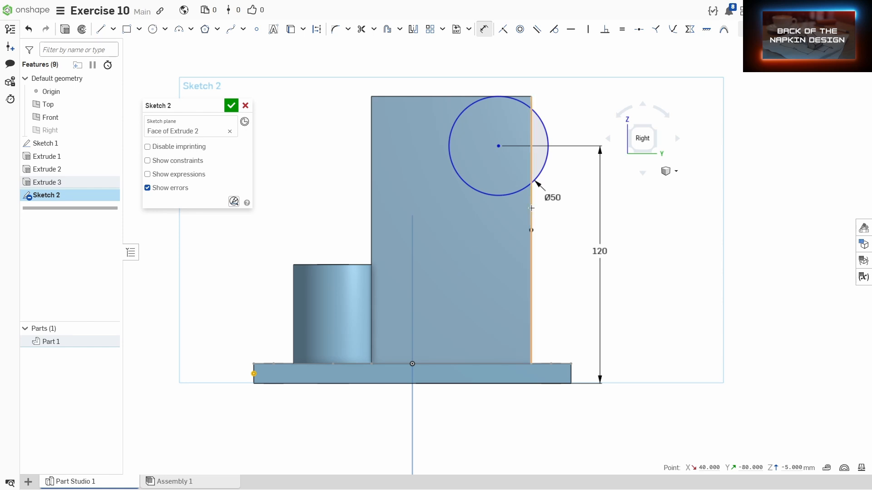
Dimension the circle's centre 115 mm horizontally from the base plate's end nearest the boss.
left_click(498, 146)
left_click(418, 423)
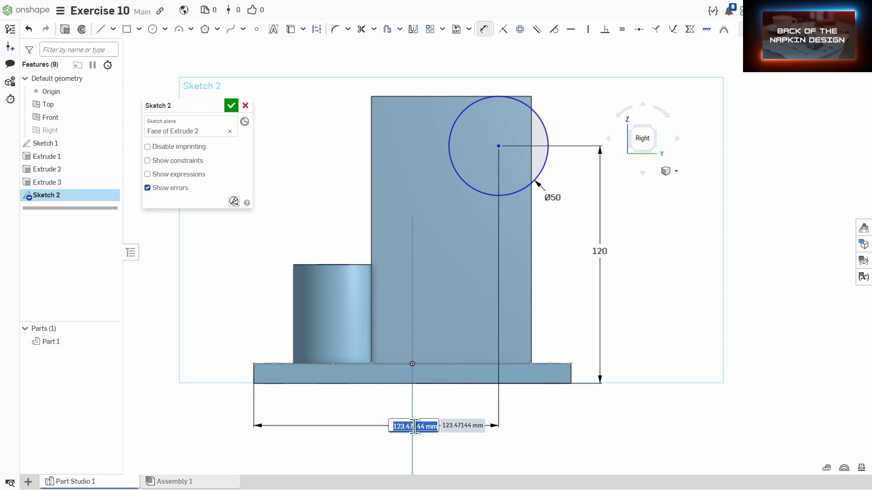
type("115")
key("Return")
Draw a circle about 29 mm in diameter inside the 50 mm circle, concentric with it.
scroll(422, 407, "down", 2)
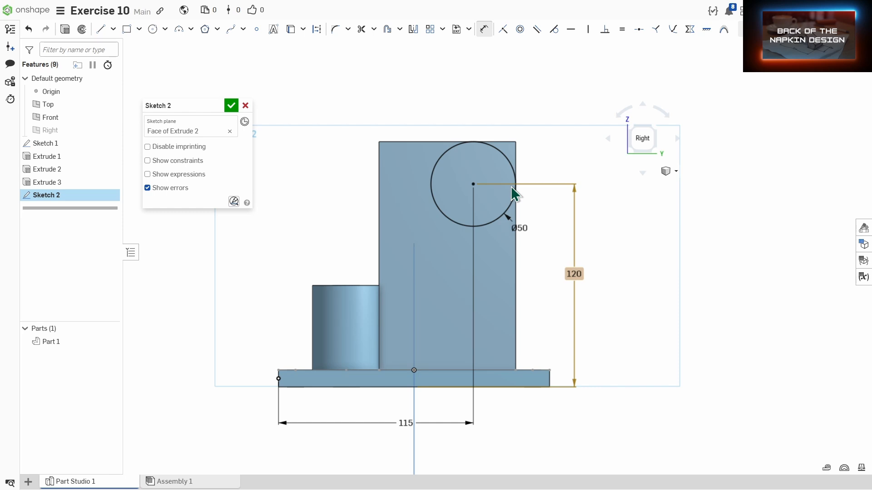
key("c")
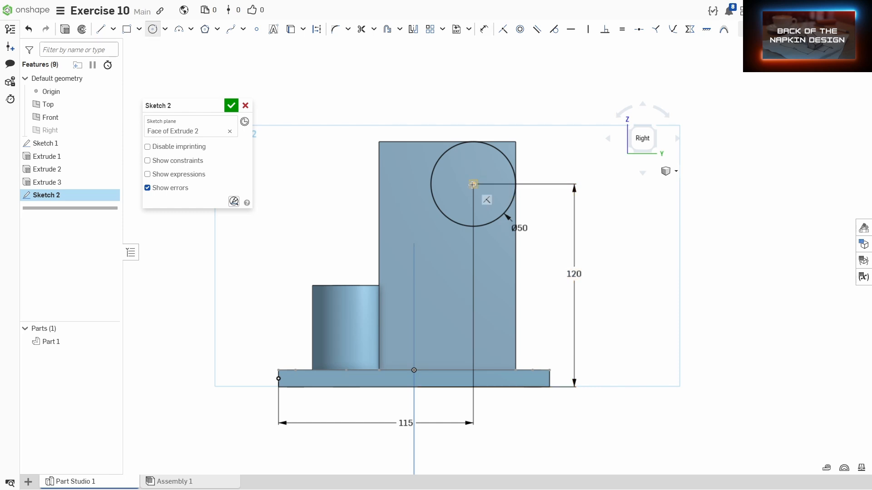
left_click(473, 185)
left_click(493, 200)
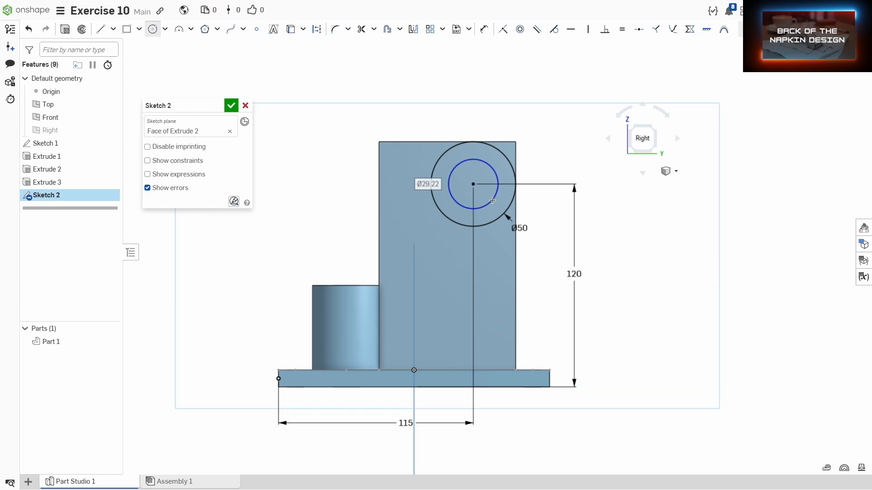
Dimension the inner circle's diameter as 35 mm and finish the sketch.
key("d")
left_click(492, 200)
left_click(530, 200)
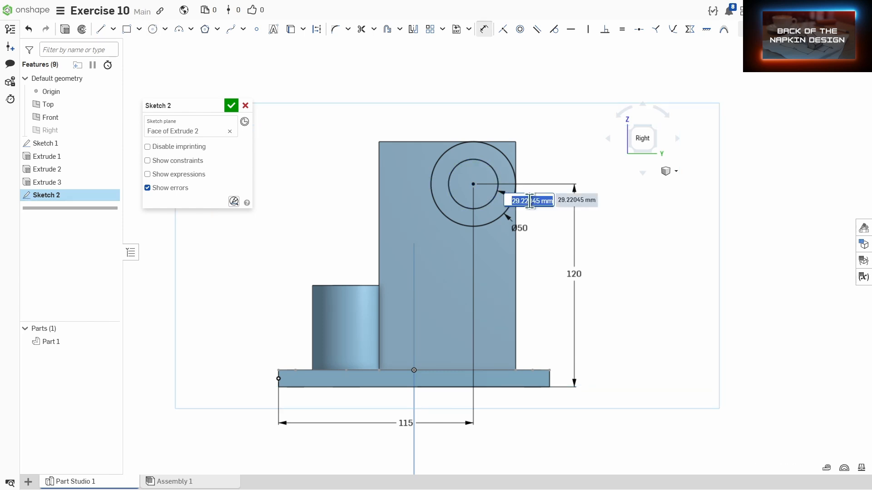
type("35")
key("Return")
scroll(552, 197, "down", 1)
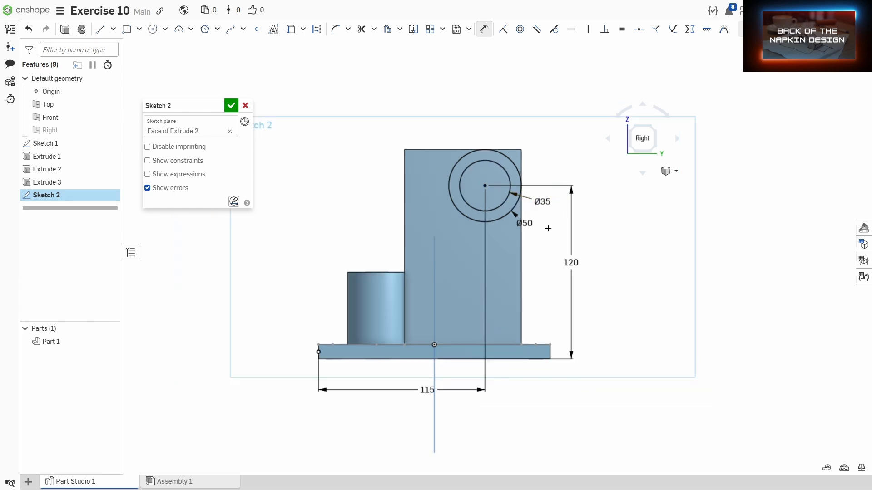
left_click(230, 105)
Extrude the ring between the 35 mm and 50 mm circles with a depth of 20 mm.
key("shift+7")
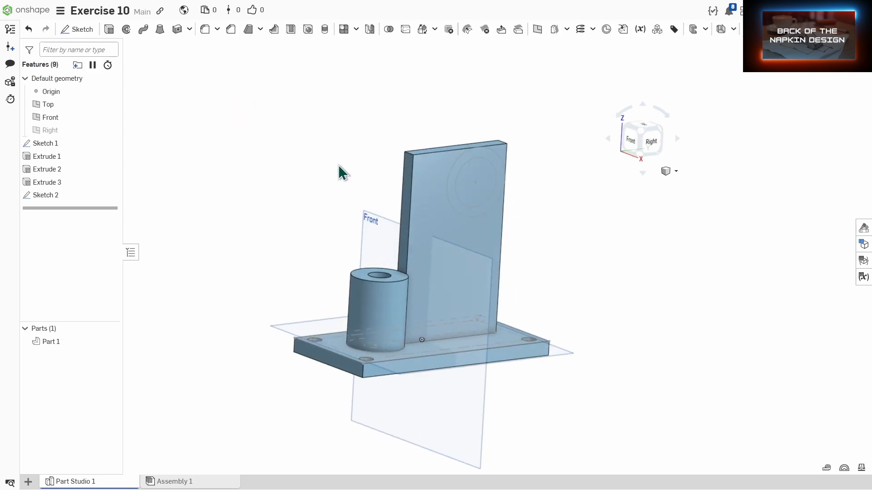
left_click(109, 29)
left_click(447, 179)
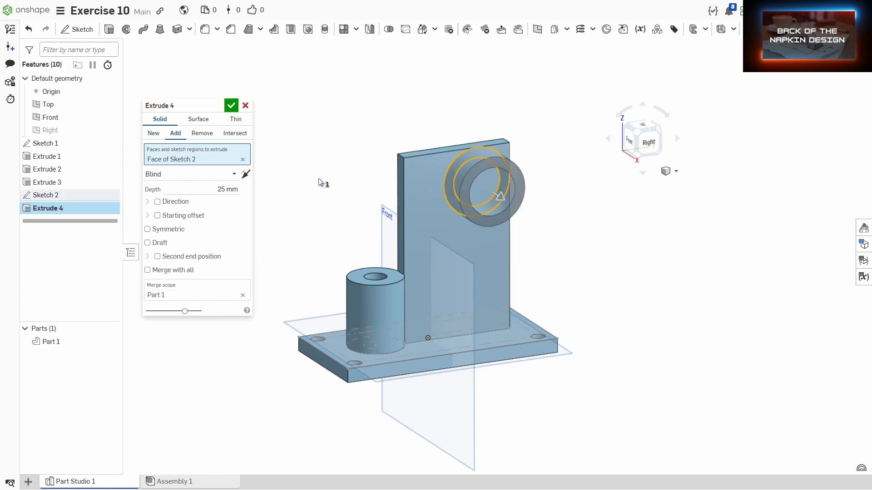
left_click(200, 190)
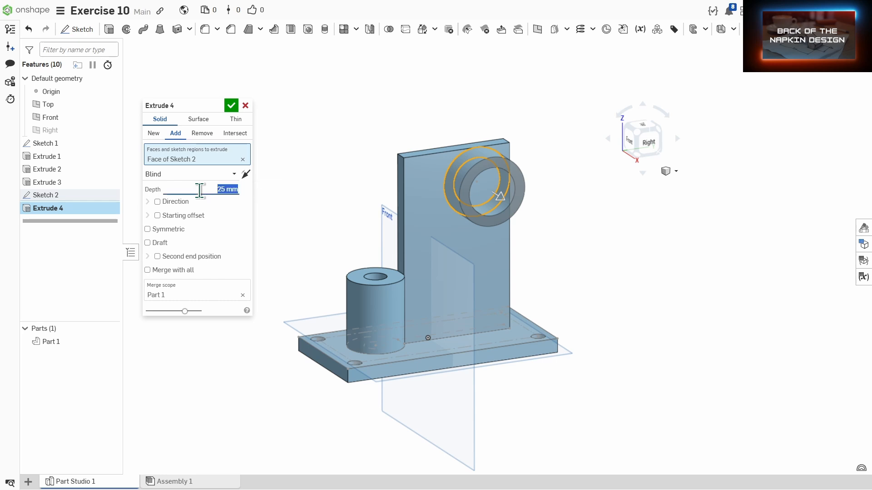
type("20")
key("Return")
Give the ring extrusion a 15 mm starting offset, flipped to the opposite side of the rib, and accept it.
left_click(157, 215)
left_click(194, 244)
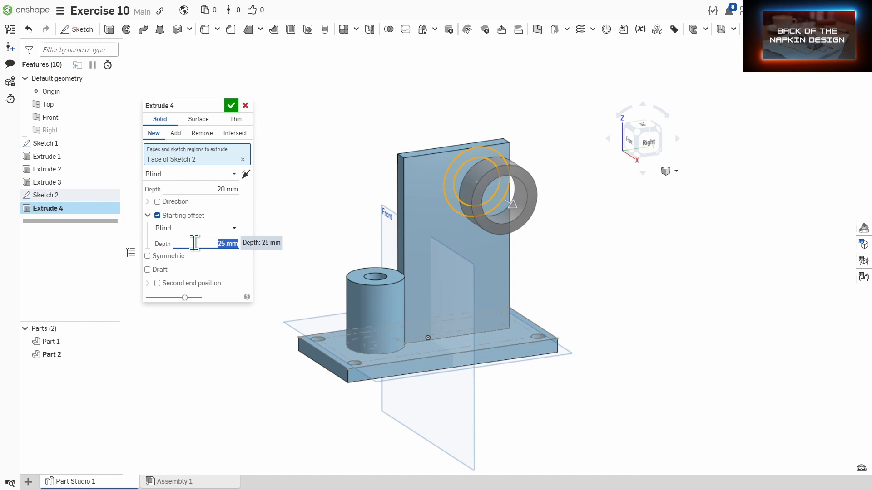
type("15")
key("Return")
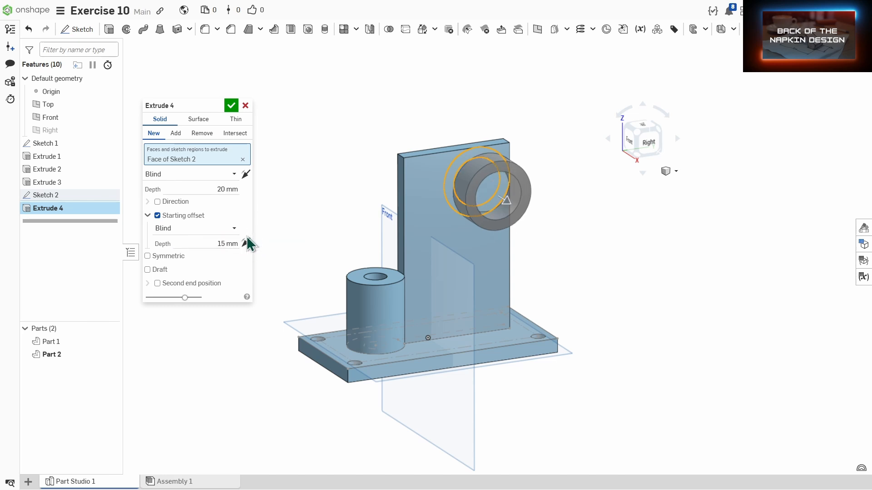
left_click(247, 241)
right_click_drag(339, 230, 388, 249)
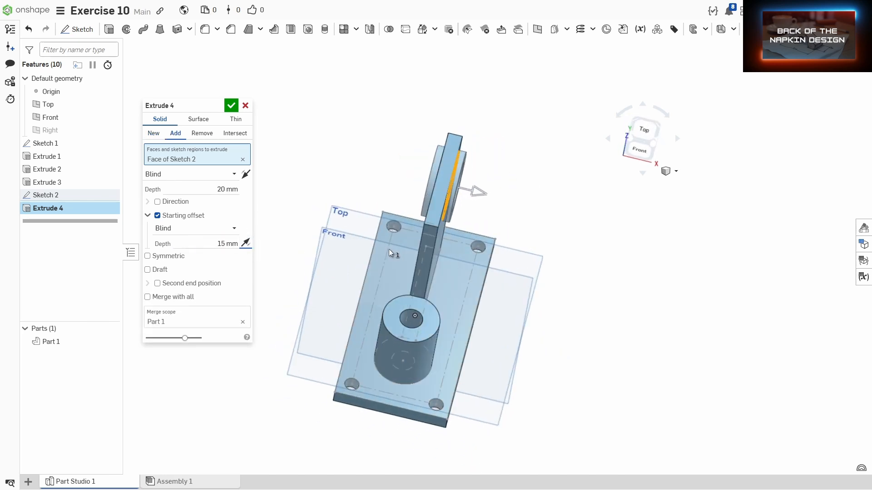
left_click(231, 107)
Cut the circular rib face inside the ring with a 25 mm deep Remove extrusion to open the bore.
right_click_drag(337, 179, 327, 148)
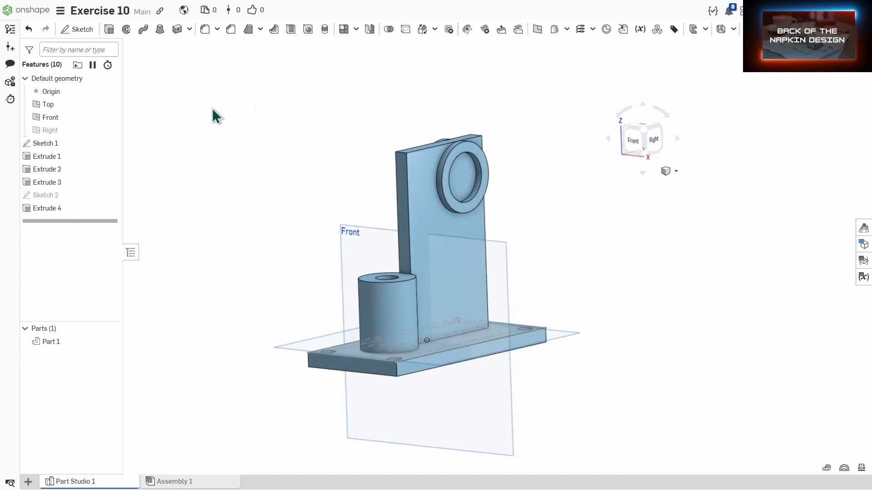
left_click(109, 29)
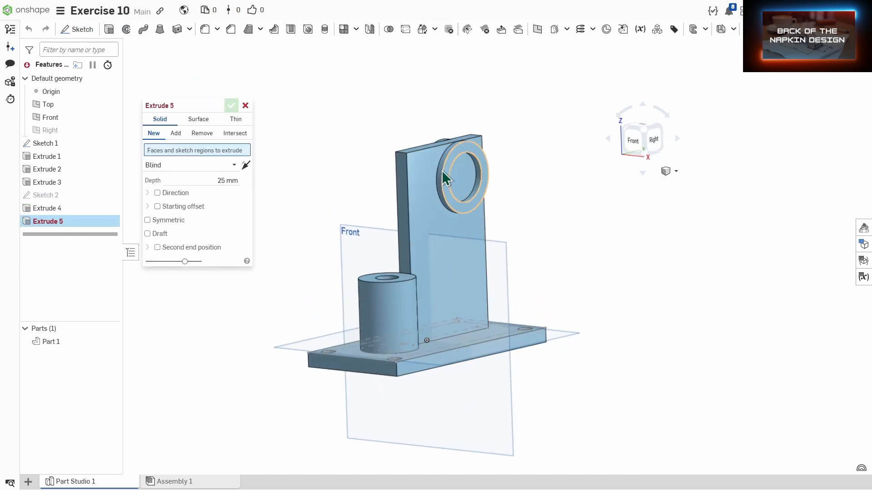
left_click(447, 177)
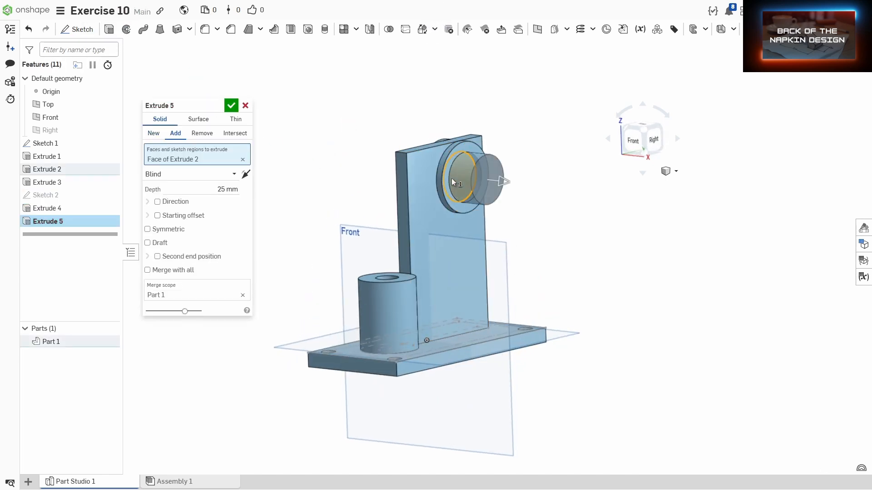
left_click(199, 133)
left_click(231, 106)
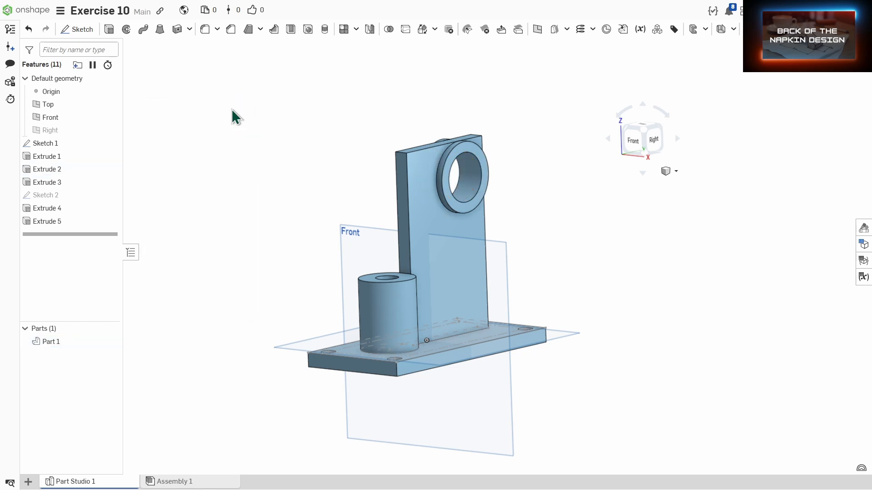
Chamfer the rib's top edge on the boss side with an 85 mm distance and 25 degree angle, flipping the chamfer direction.
right_click_drag(376, 253, 346, 226)
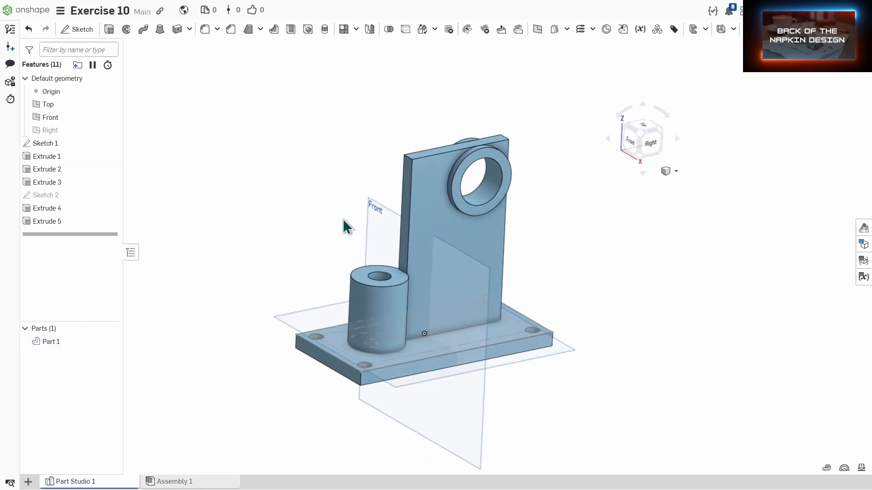
left_click(230, 30)
left_click(411, 157)
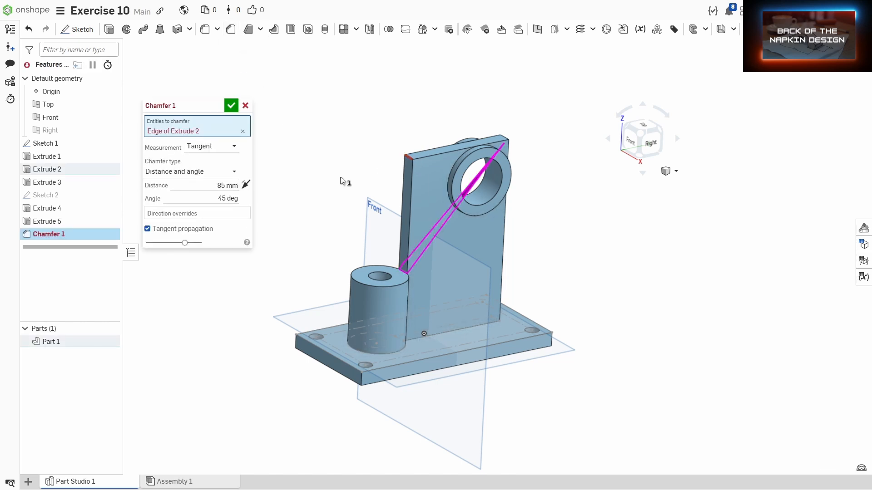
left_click(214, 199)
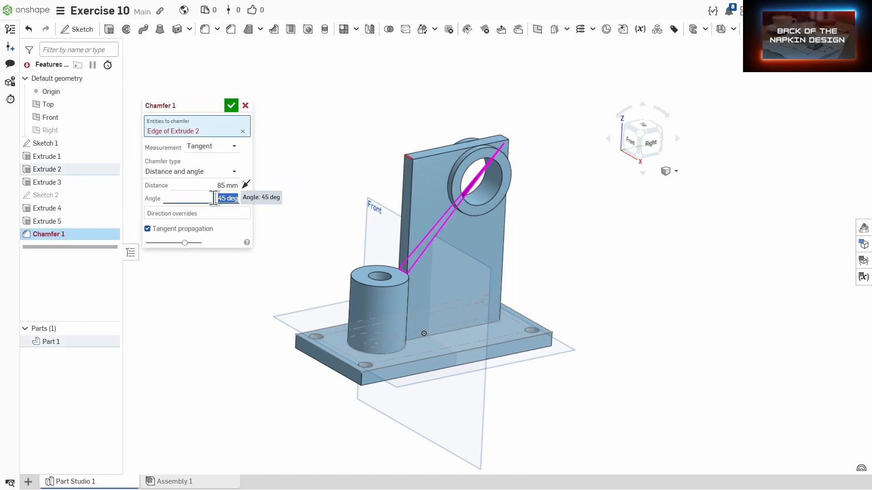
type("25")
key("Return")
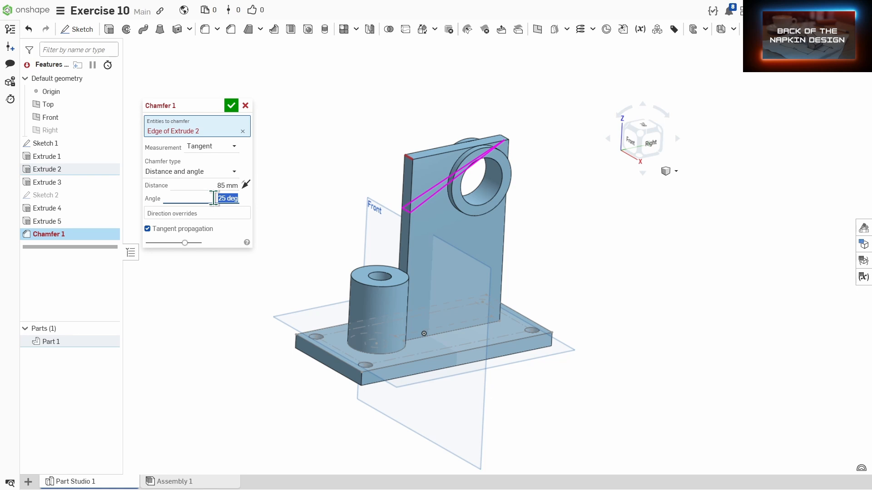
left_click(247, 184)
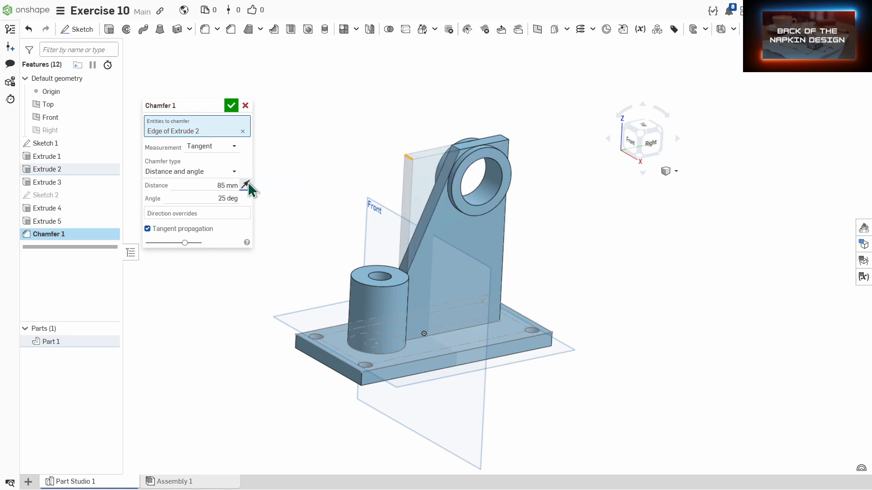
left_click(232, 107)
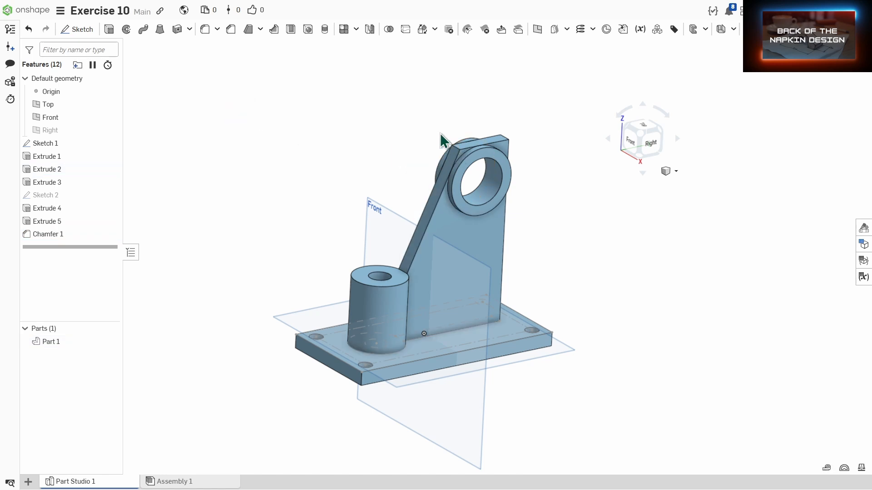
Fillet the two short top edges of the rib with a 25 mm radius so they follow the ring.
left_click(205, 30)
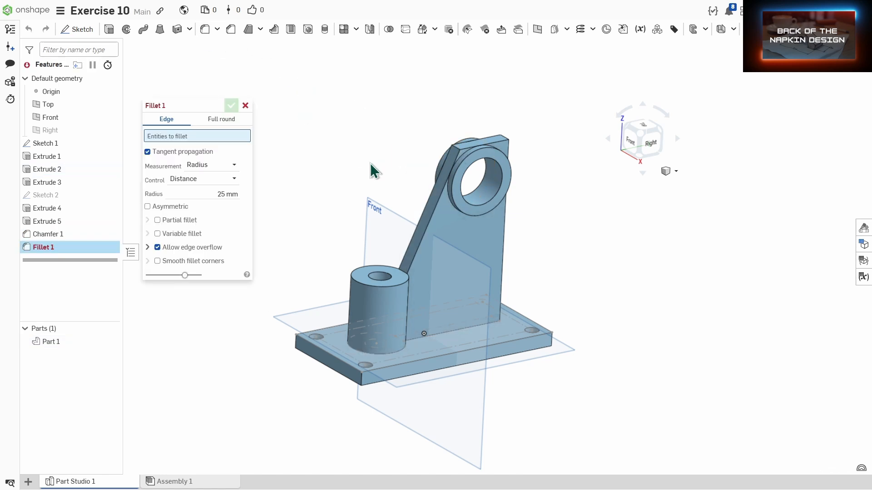
scroll(436, 157, "up", 4)
left_click(423, 140)
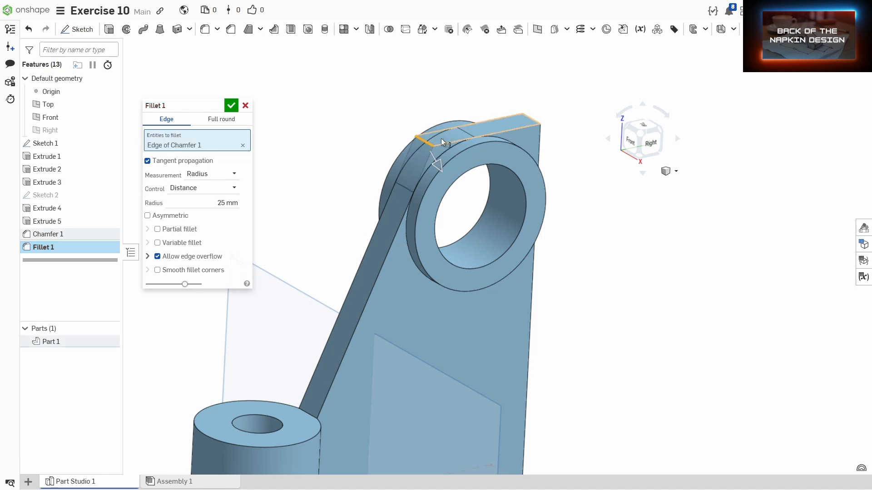
left_click(533, 118)
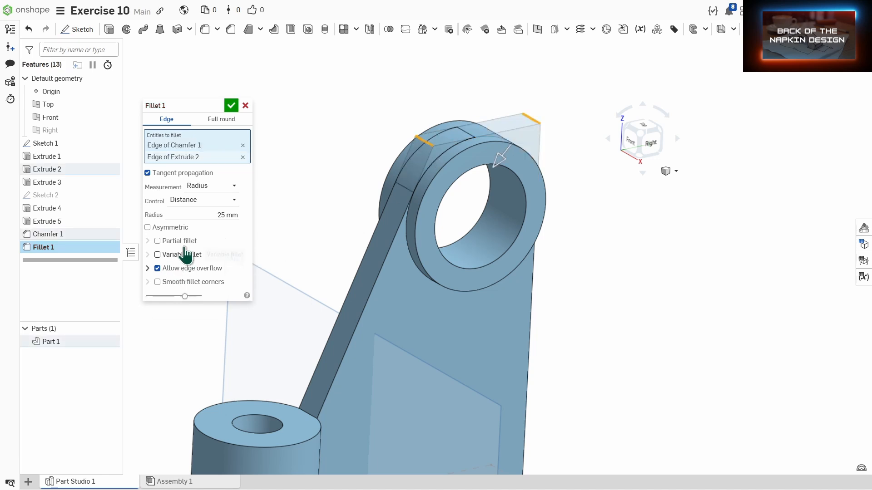
left_click(232, 104)
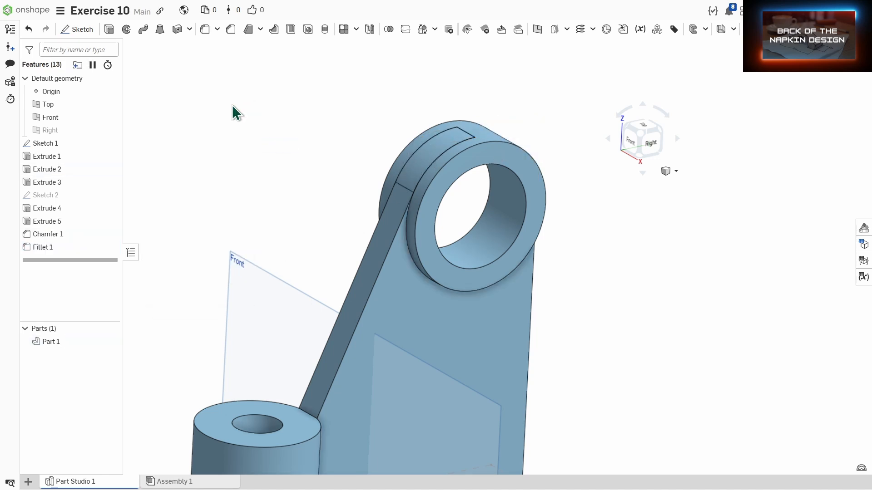
Start a sketch on the base plate's long side face and draw a circle about 47 mm in diameter centred near its bottom edge.
scroll(279, 156, "down", 5)
scroll(301, 161, "up", 2)
middle_click_drag(627, 264, 625, 244)
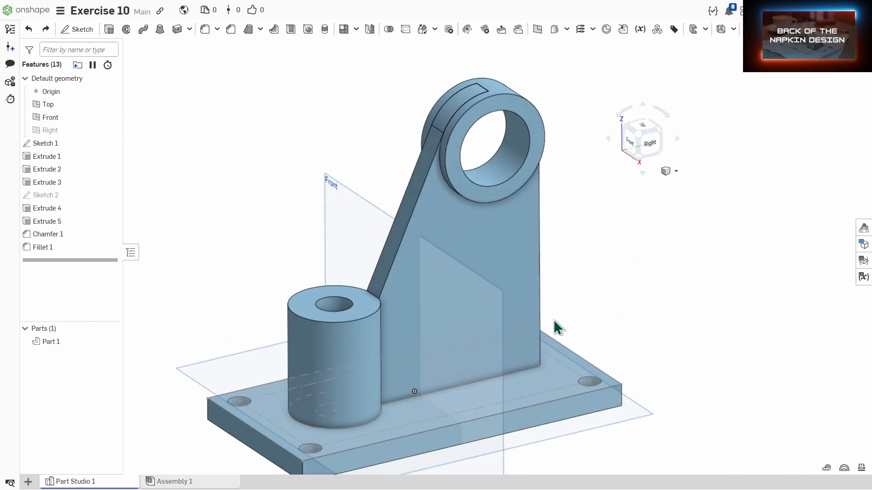
key("shift+4")
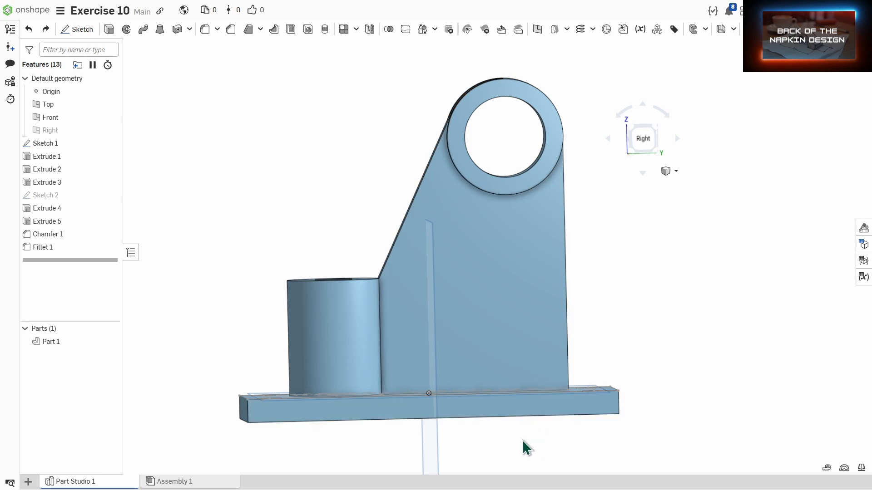
middle_click_drag(522, 440, 530, 412)
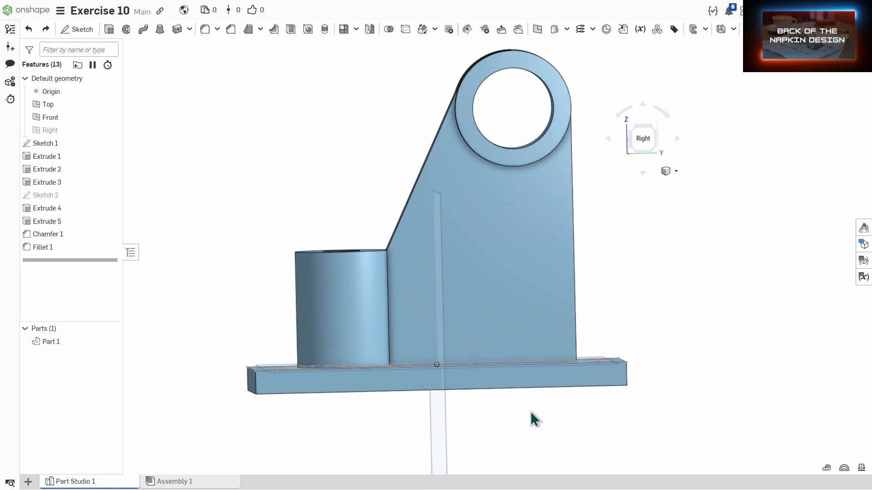
left_click(77, 29)
left_click(482, 385)
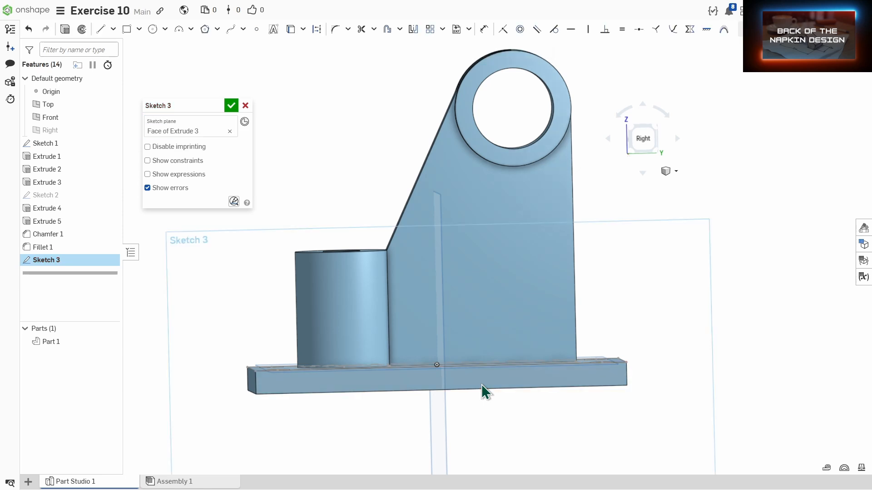
left_click(152, 29)
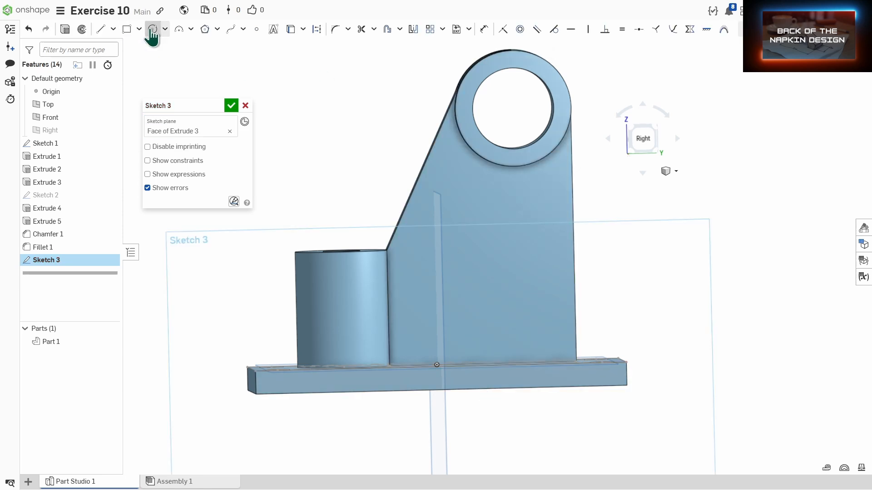
left_click(495, 389)
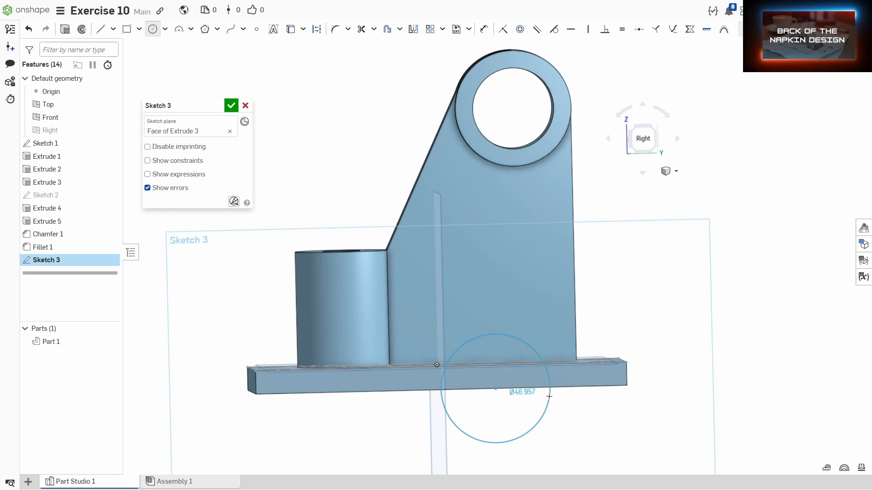
left_click(549, 396)
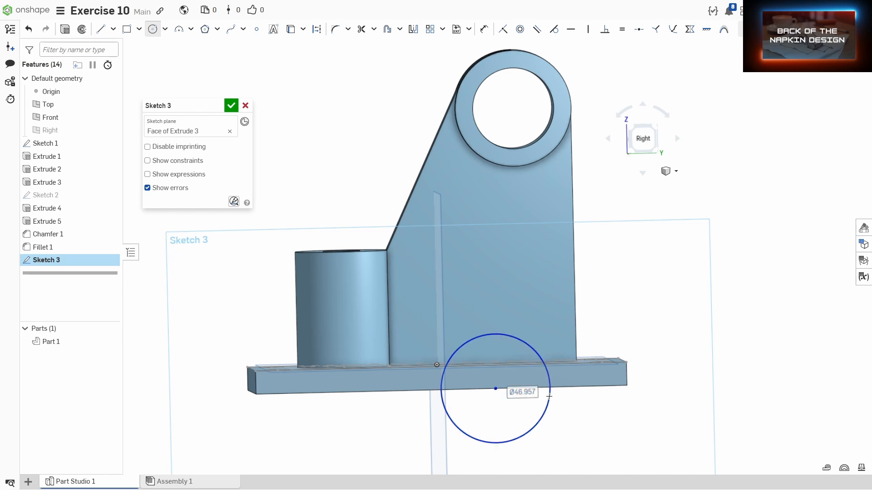
Dimension the new circle's diameter as 60 mm.
key("d")
left_click(550, 402)
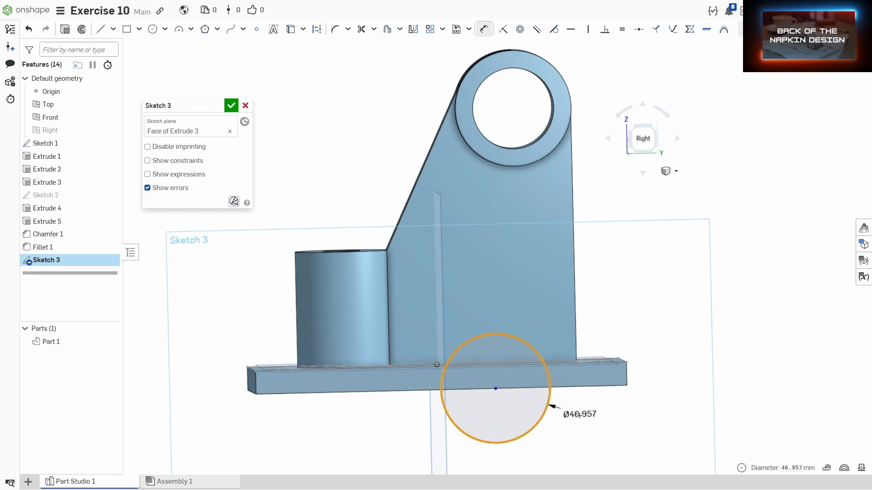
left_click(580, 415)
type("60")
key("Return")
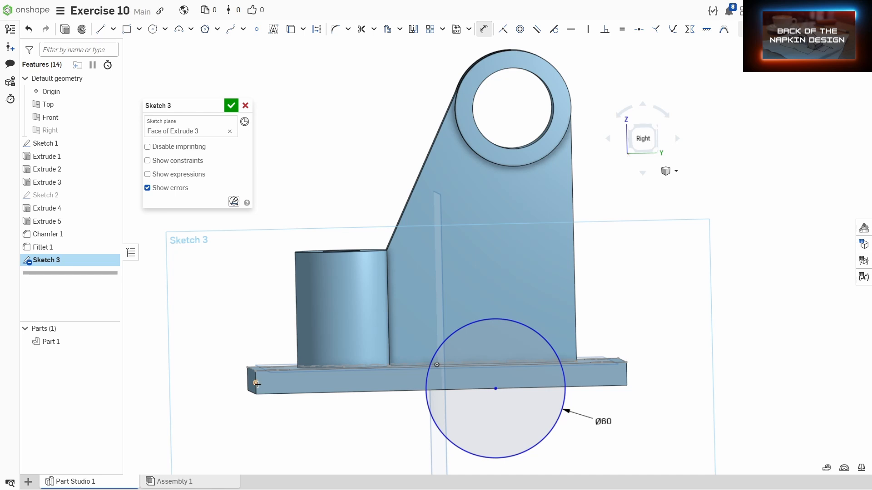
Dimension the distance from the base plate's boss-side end edge to the 60 mm circle's centre as 100 mm.
left_click(257, 384)
left_click(495, 389)
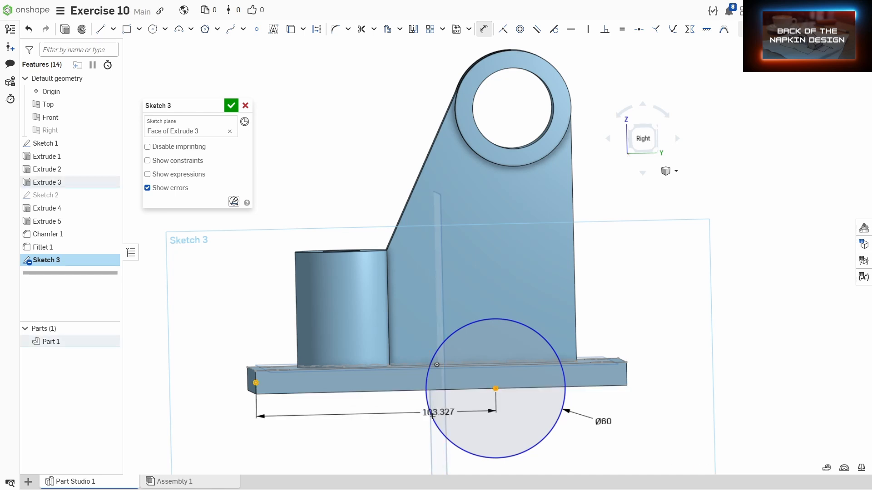
left_click(407, 424)
type("100")
key("Return")
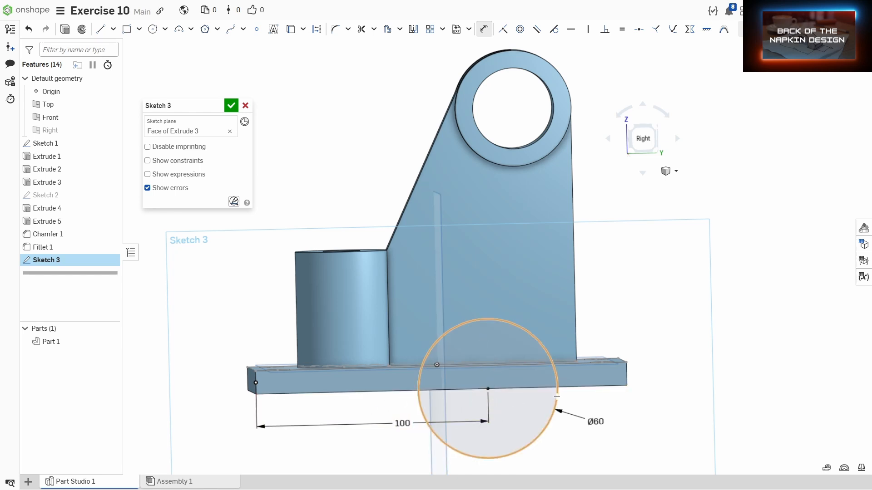
Draw a circle about 31 mm in diameter concentric with the 60 mm circle.
key("c")
left_click(487, 389)
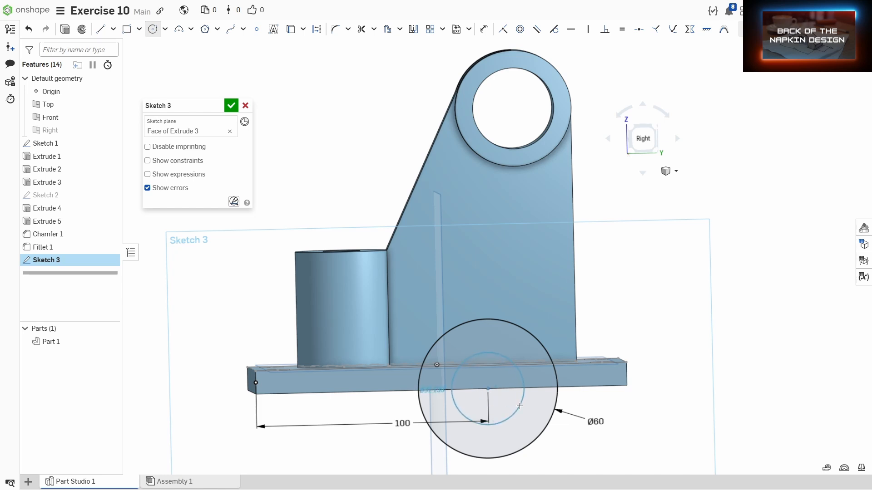
left_click(521, 406)
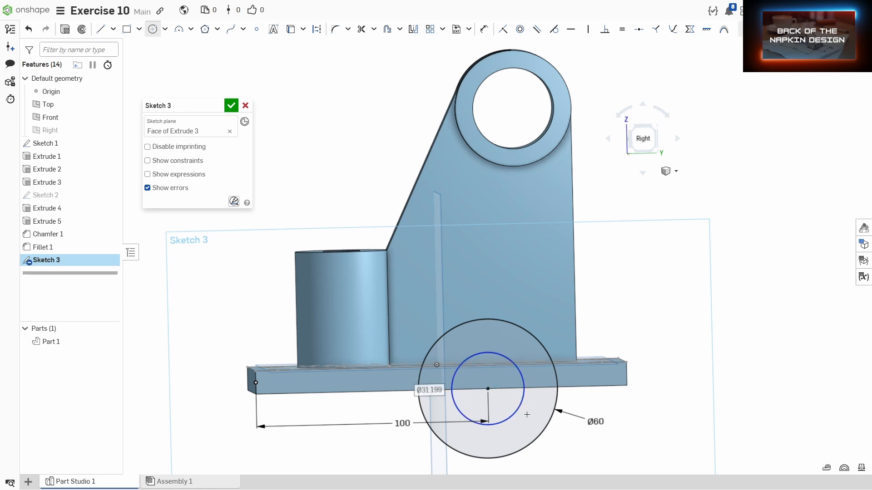
Dimension the inner circle's diameter as 40 mm and finish the sketch.
key("d")
left_click(521, 408)
left_click(575, 440)
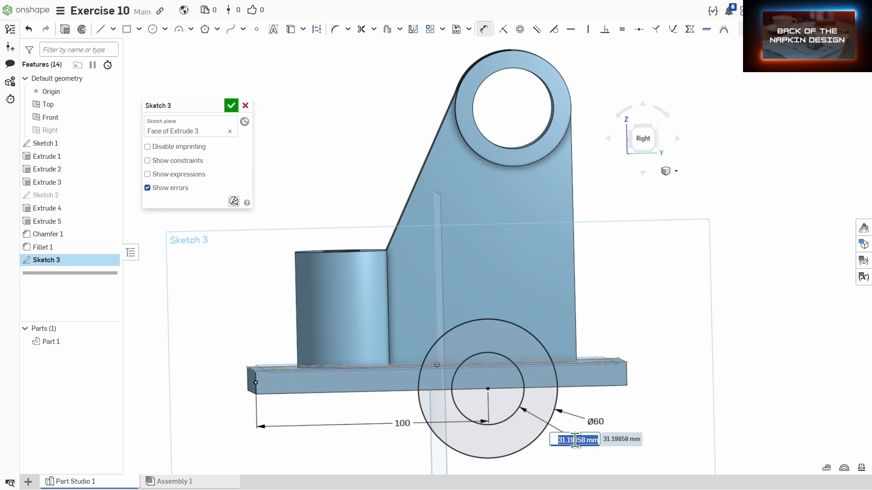
type("4")
key("Return")
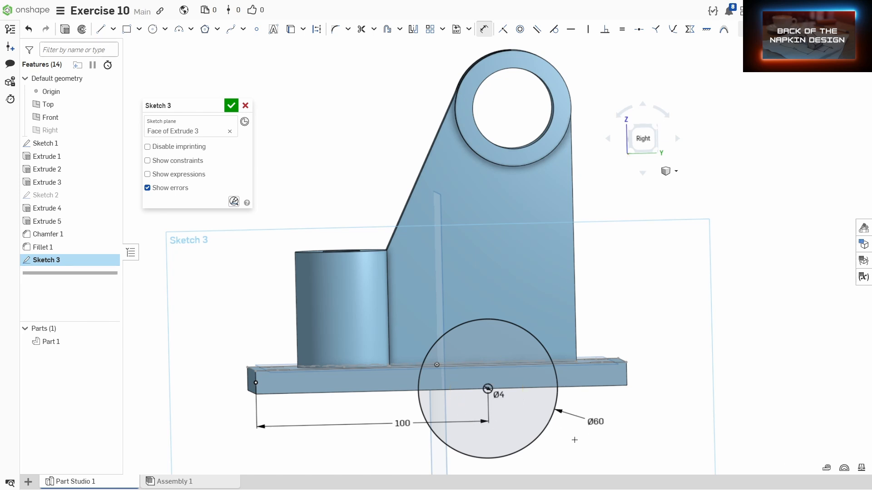
double_click(497, 395)
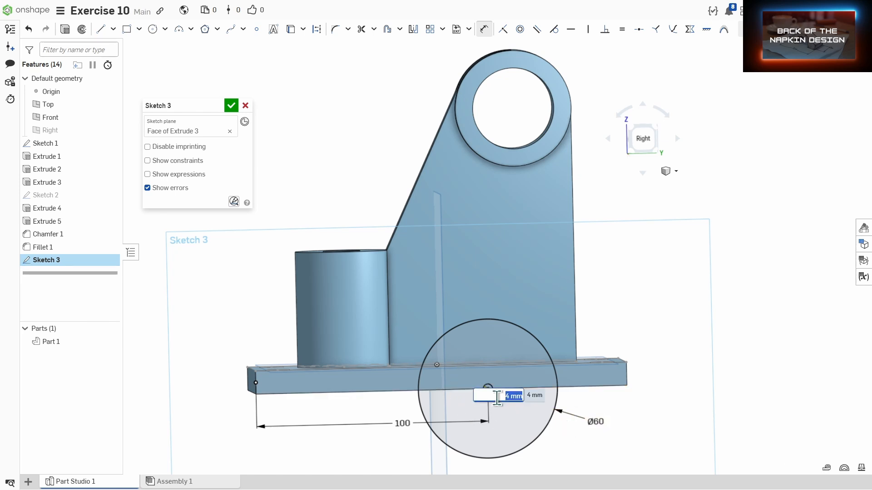
type("40")
key("Return")
key("Escape")
scroll(629, 404, "down", 2)
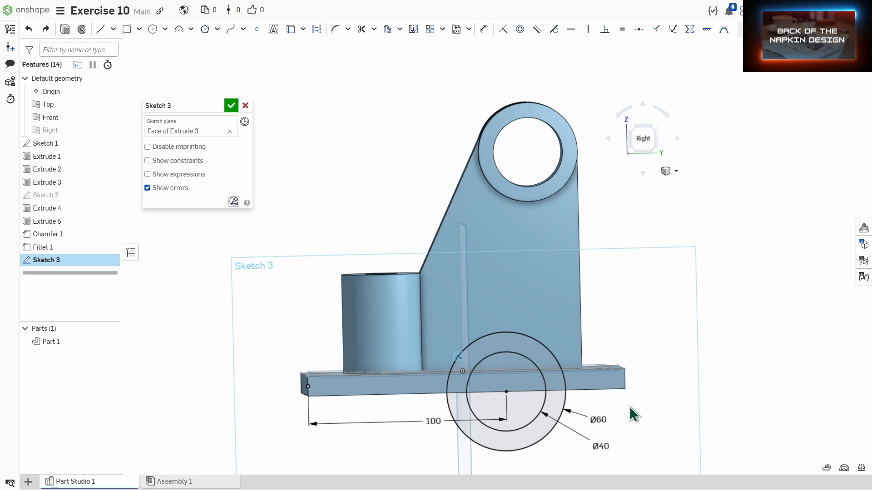
left_click(232, 105)
Start an extruded cut using the three sketch regions inside the 40 mm circle.
right_click_drag(323, 185, 334, 175)
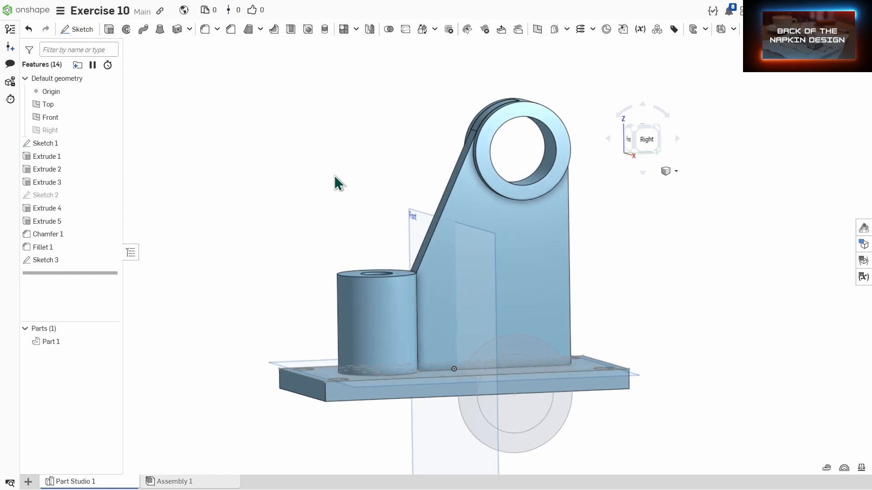
left_click(109, 29)
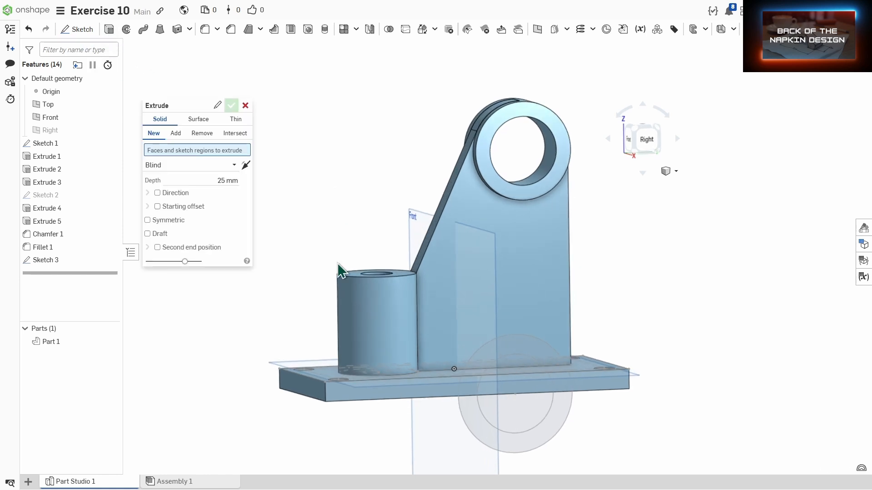
left_click(513, 403)
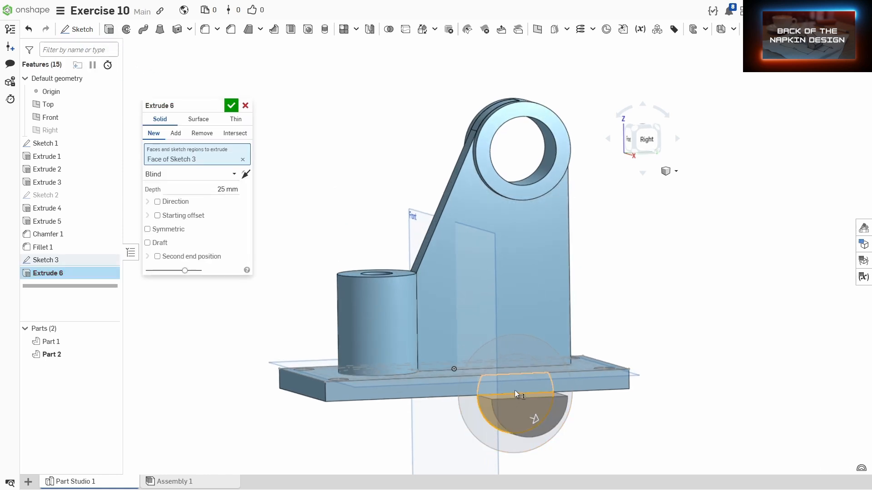
left_click(515, 390)
left_click(516, 367)
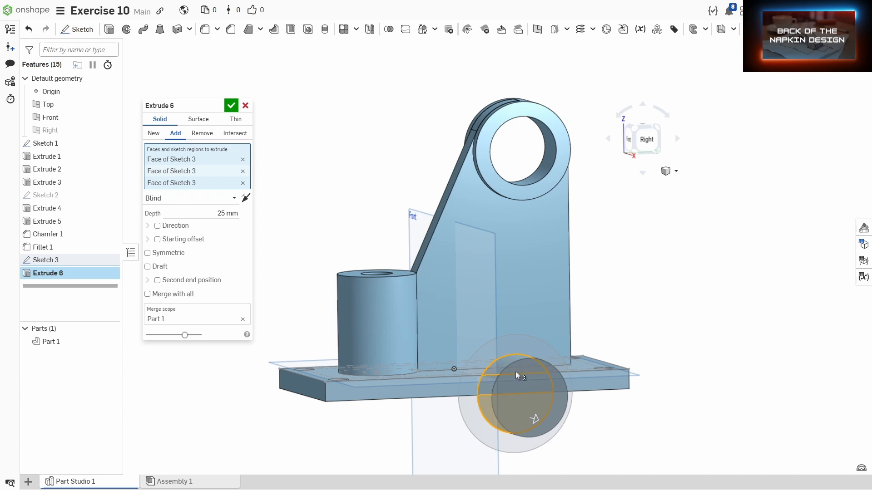
left_click(201, 134)
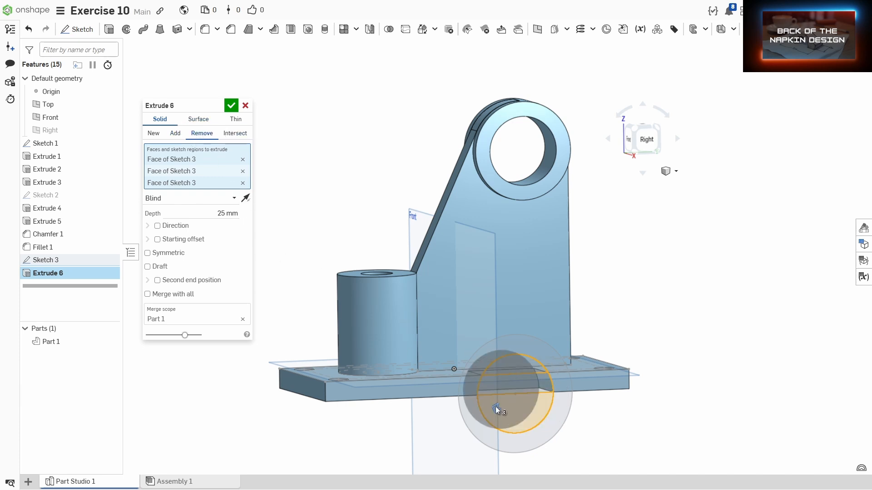
Set the cut's blind depth to 150 mm.
left_click_drag(495, 407, 423, 393)
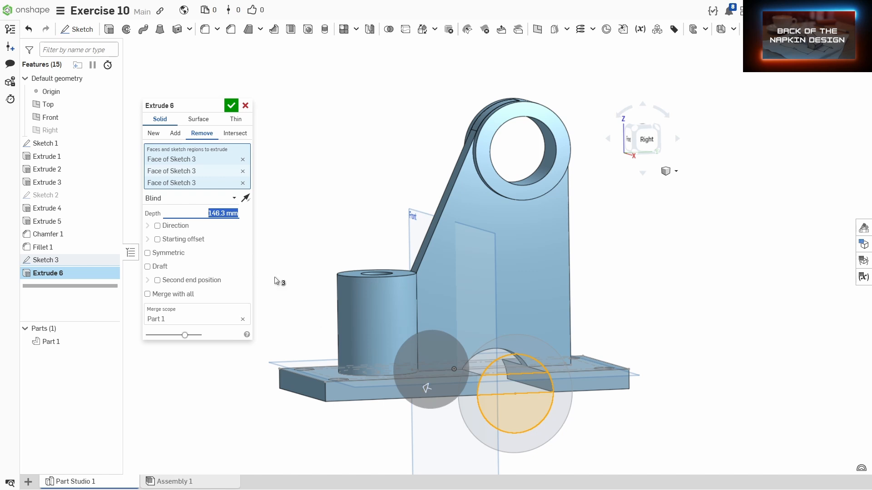
left_click(197, 210)
type("150")
key("Return")
type("150")
key("Return")
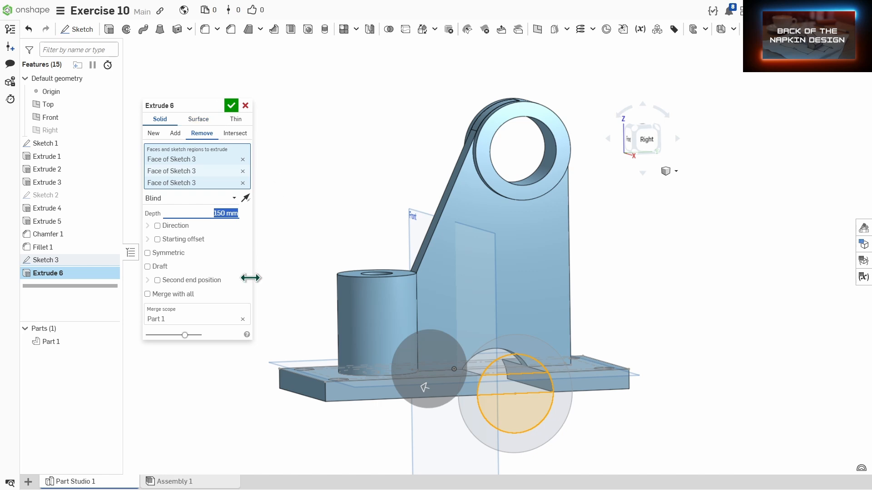
End the cut up to the base plate's opposite long side face and accept it.
left_click(178, 200)
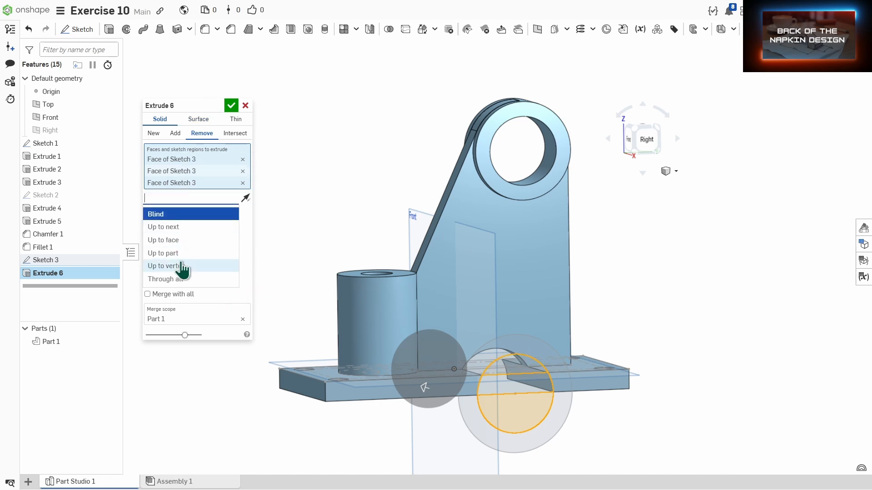
left_click(176, 245)
right_click_drag(278, 277, 351, 297)
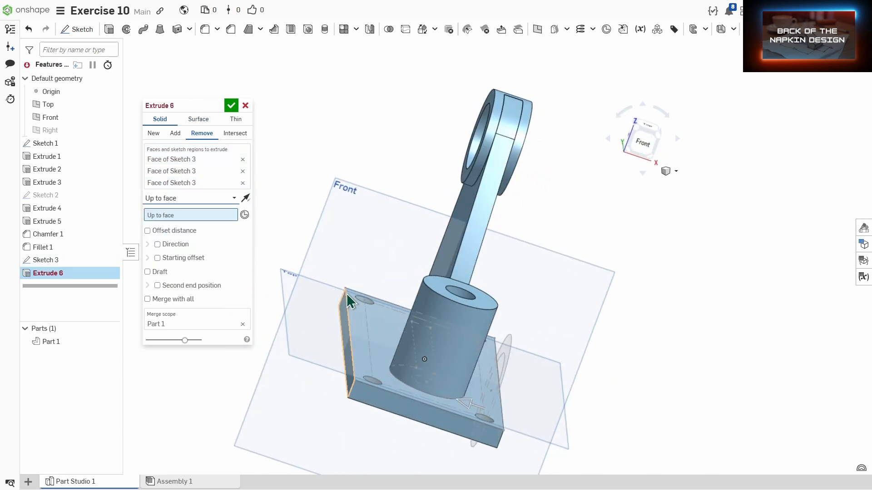
left_click(345, 323)
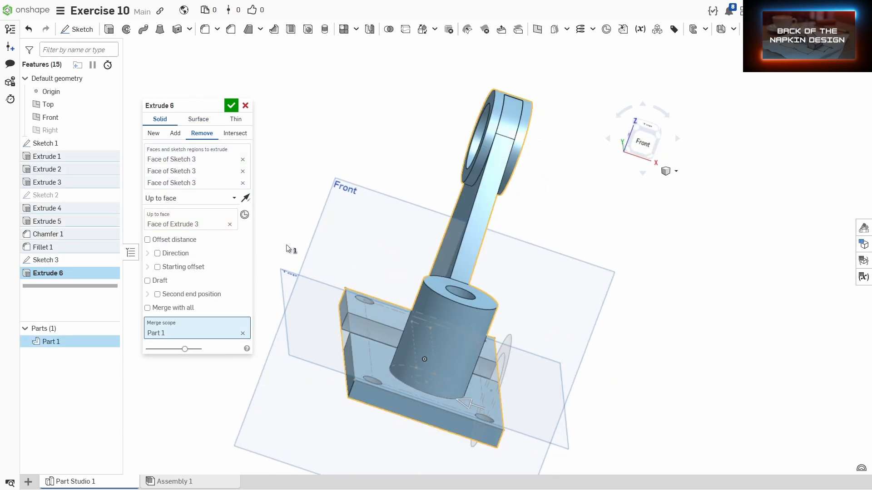
left_click(231, 106)
Show the hidden sketch with the 60 mm and 40 mm circles again.
key("shift+4")
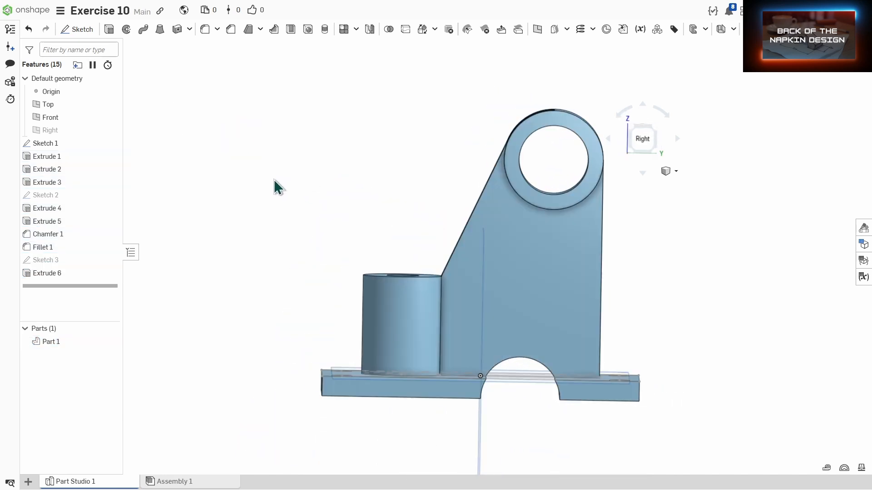
right_click_drag(277, 181, 288, 186)
middle_click_drag(350, 240, 318, 220)
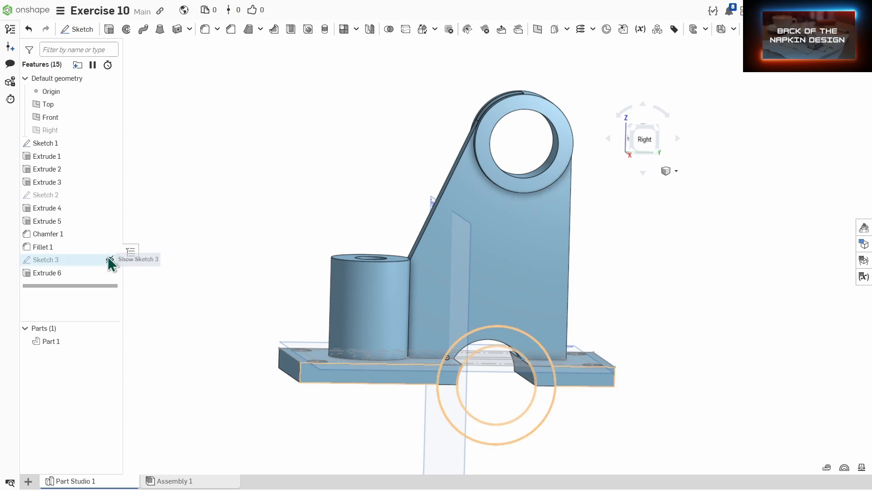
left_click(110, 260)
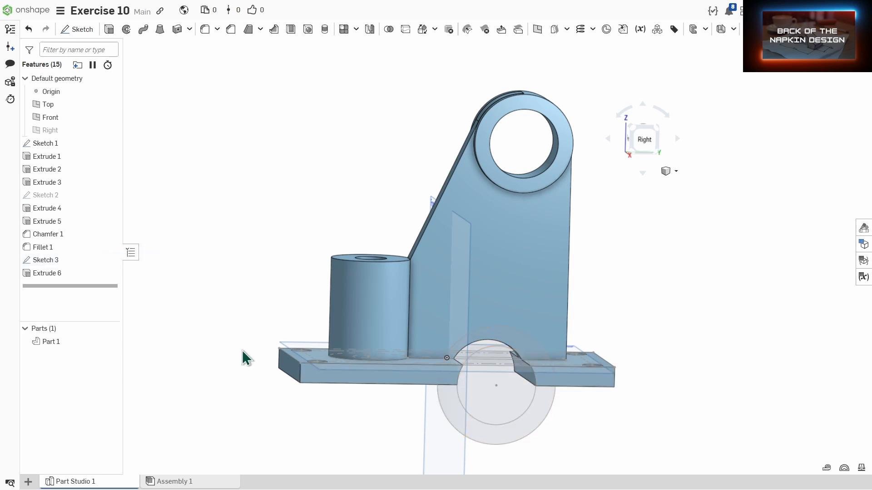
mouse_move(390, 413)
right_mouse_down()
mouse_move(374, 407)
mouse_move(401, 410)
right_mouse_up()
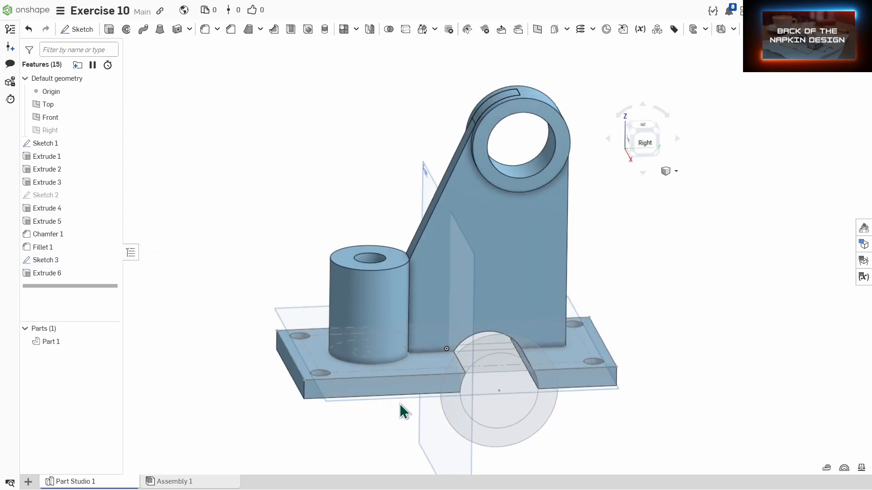
mouse_move(466, 359)
right_mouse_down()
mouse_move(452, 383)
mouse_move(470, 352)
right_mouse_up()
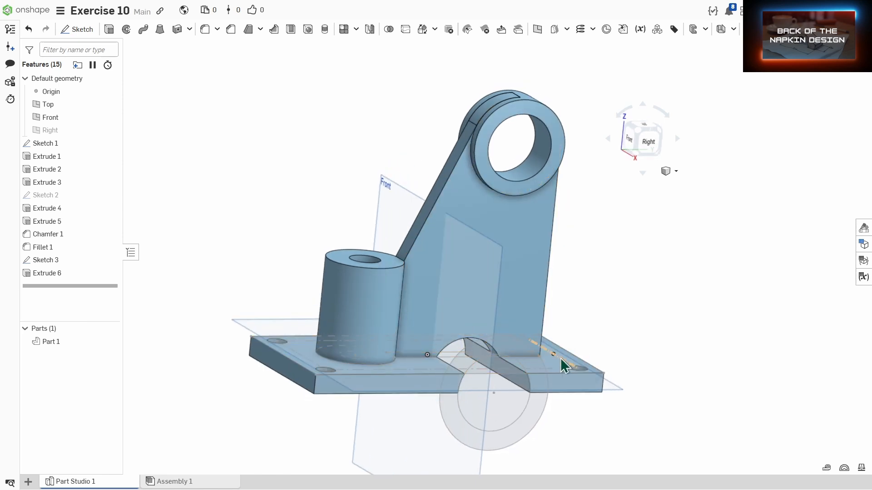
Extrude the upper arched region between the two circles through the plate up to its opposite long side face, adding it to the part.
left_click(109, 37)
left_click(467, 356)
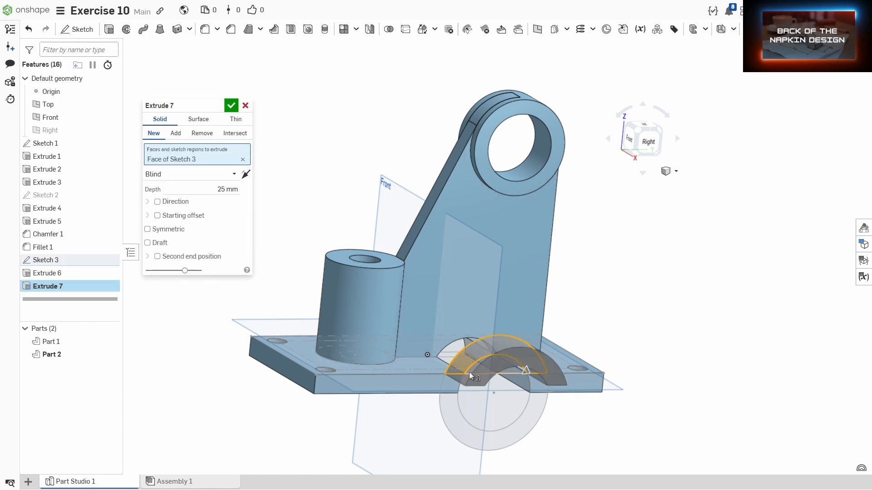
left_click(246, 174)
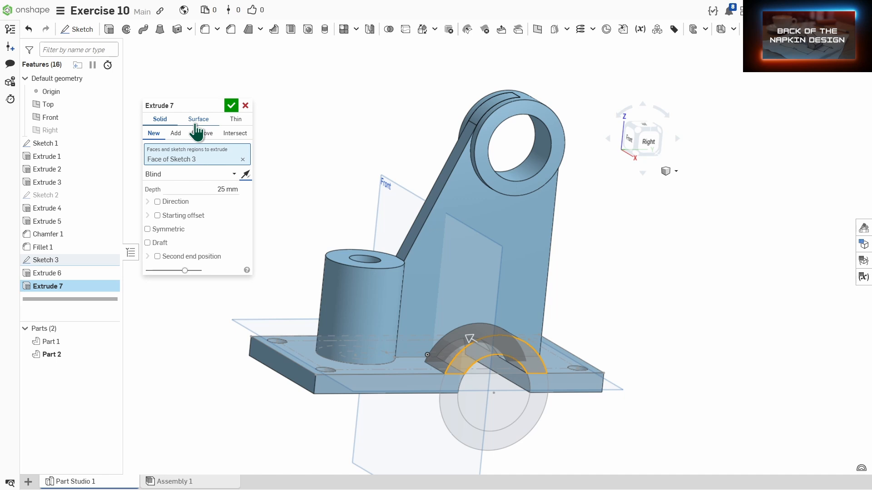
left_click(177, 173)
left_click(182, 216)
right_click_drag(291, 231, 367, 272)
left_click(321, 302)
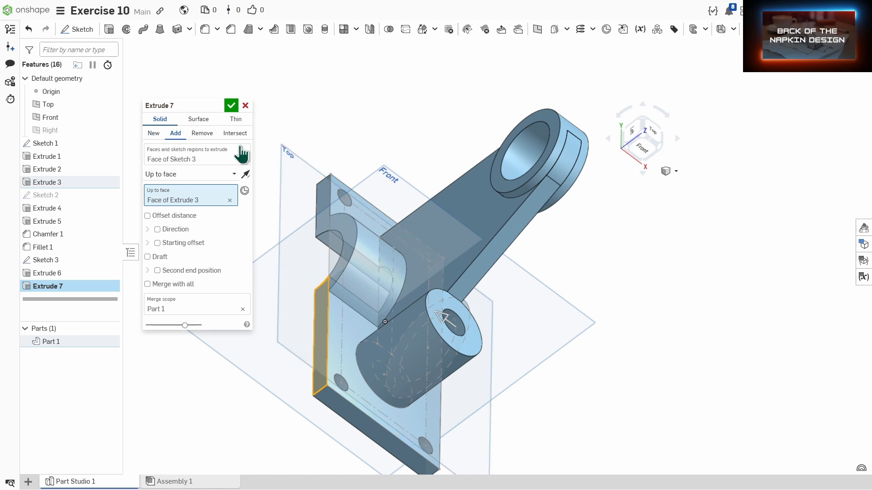
left_click(231, 106)
Fillet the base plate's four vertical corner edges with a 10 mm radius.
right_click_drag(305, 189, 394, 254)
scroll(397, 258, "down", 3)
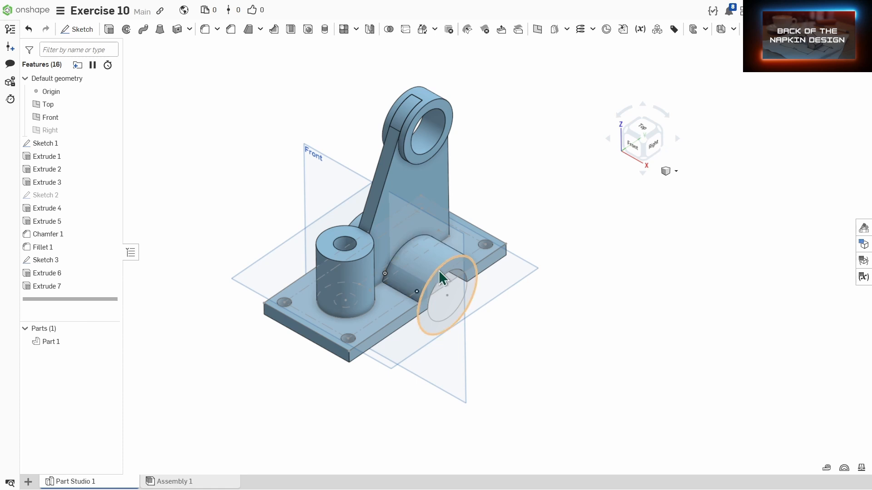
mouse_move(443, 272)
right_mouse_down()
mouse_move(470, 276)
mouse_move(436, 287)
mouse_move(439, 267)
right_mouse_up()
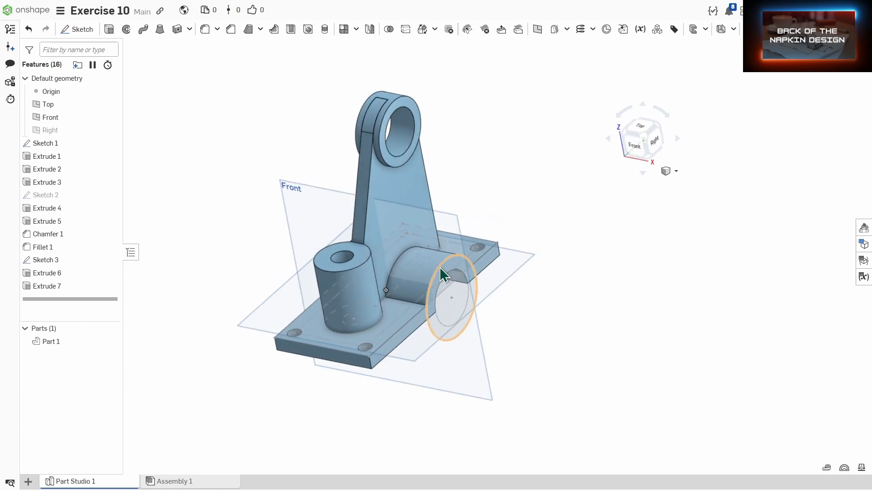
left_click(204, 29)
left_click(278, 347)
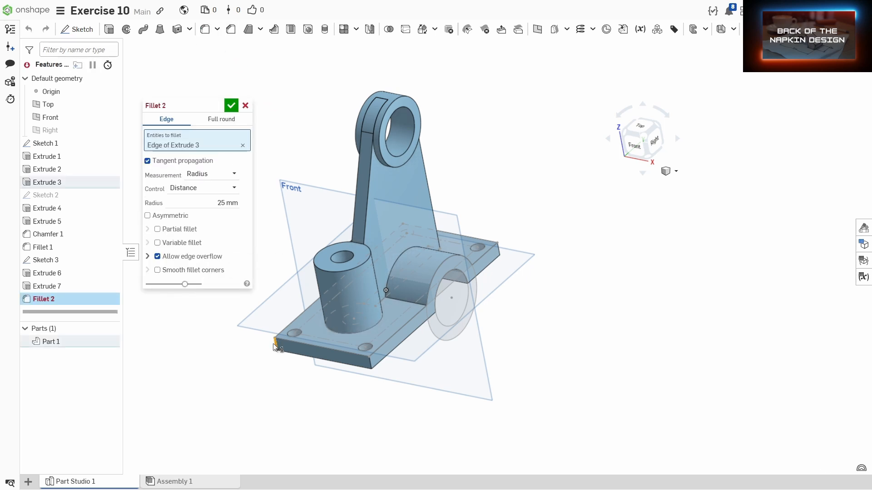
left_click(371, 362)
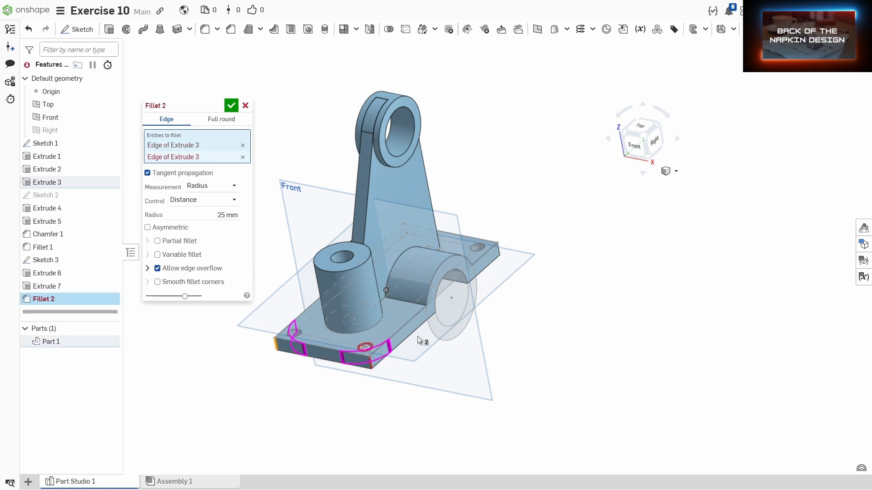
left_click(499, 249)
right_click_drag(498, 214, 347, 99)
left_click(344, 133)
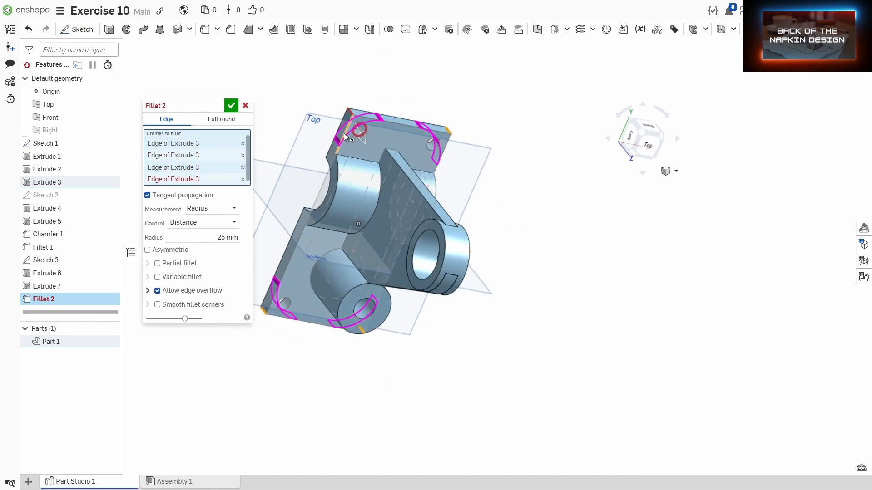
left_click(213, 237)
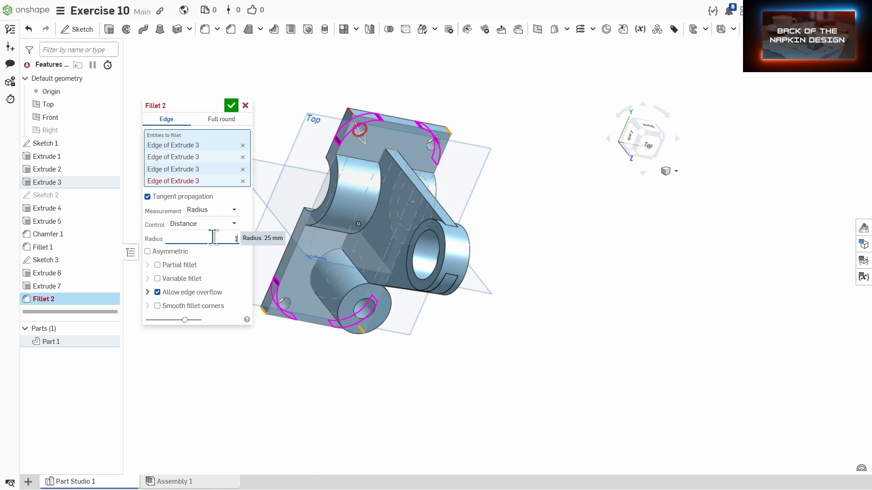
type("0")
key("Return")
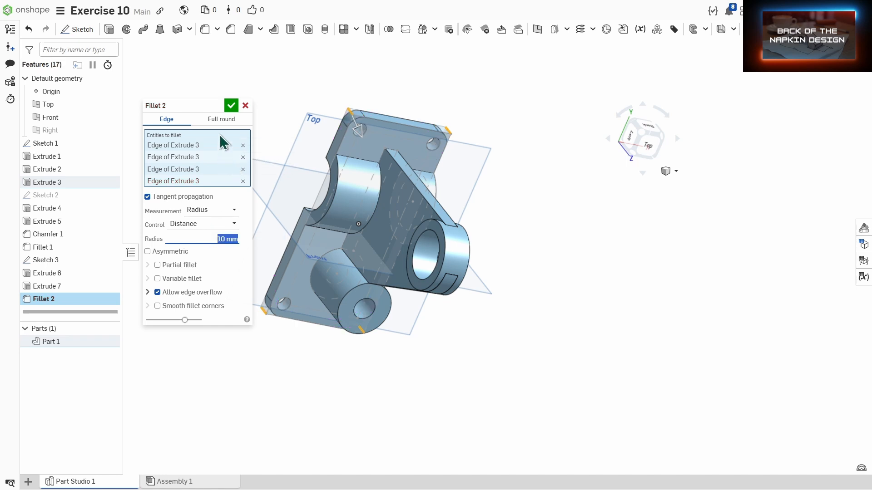
left_click(231, 106)
key("shift+7")
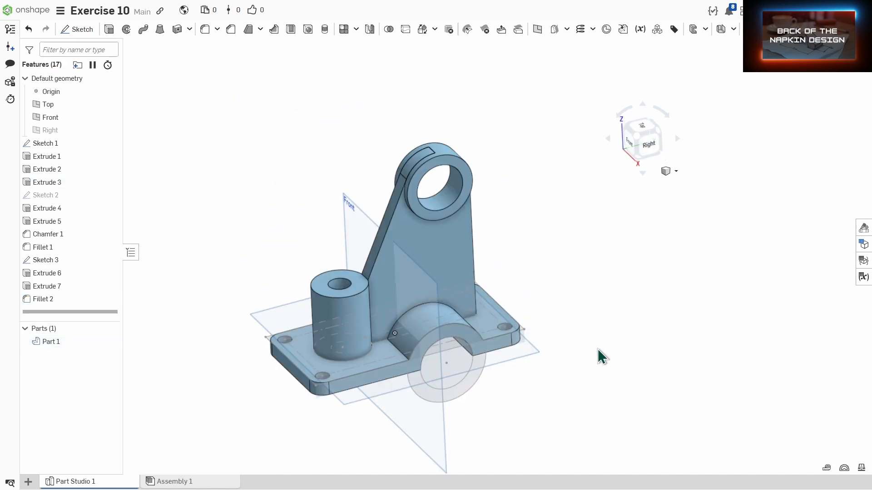
left_click(639, 139)
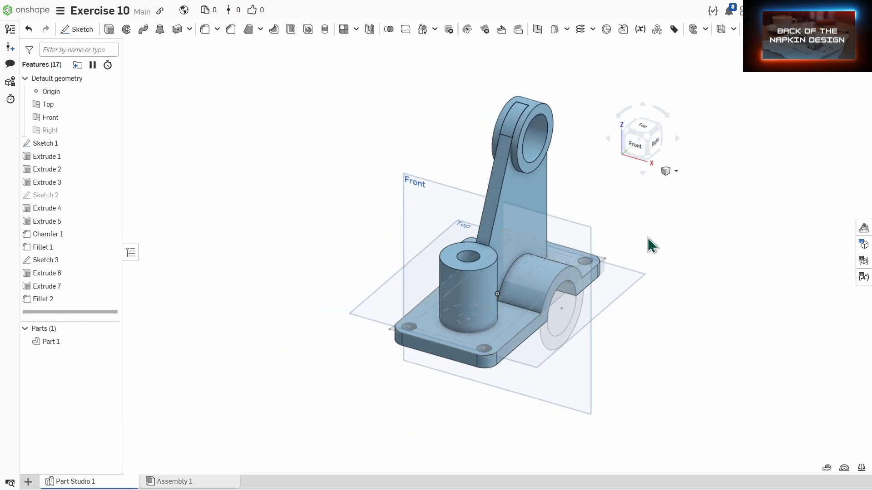
Hide all the default planes around the bracket.
left_click(592, 341)
left_click(624, 341)
right_click(631, 357)
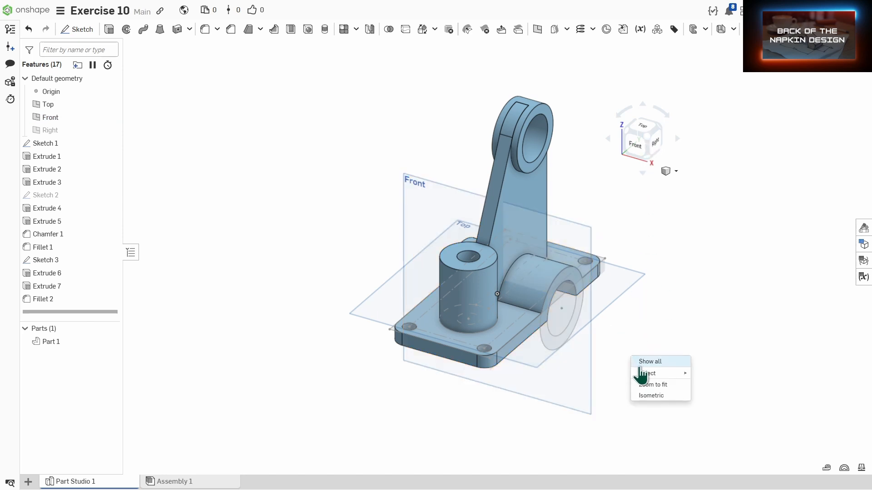
left_click(609, 365)
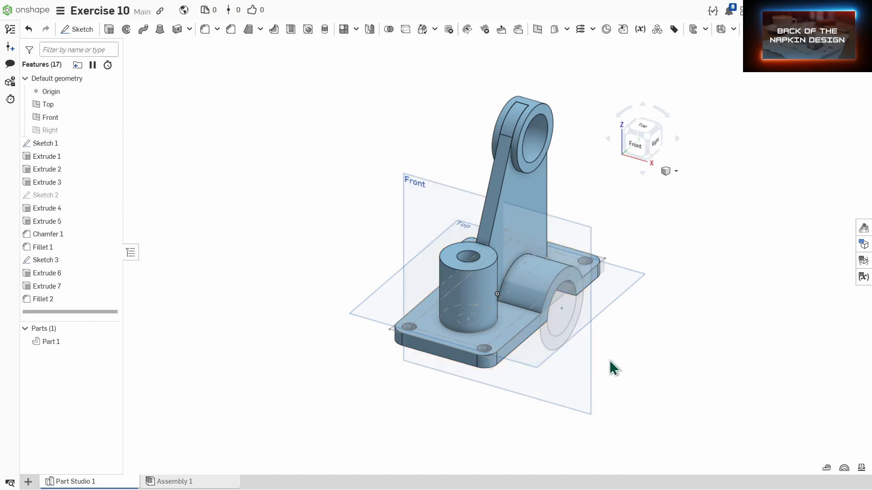
right_click(626, 296)
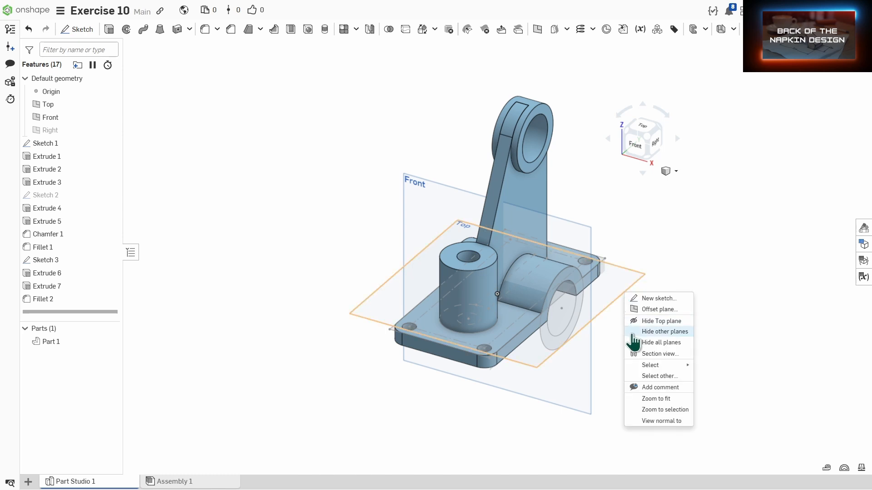
left_click(635, 341)
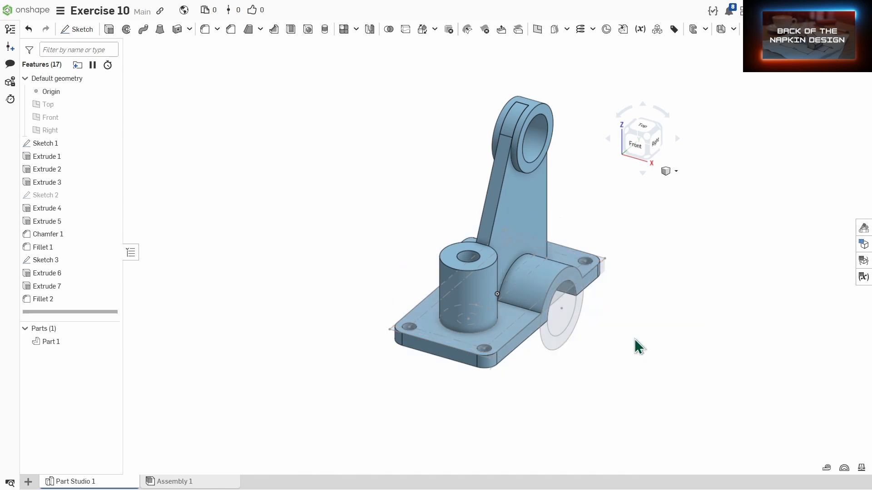
Hide the arch's circle sketch and the base plate sketch so only the solid bracket is shown.
left_click(573, 328)
key("y")
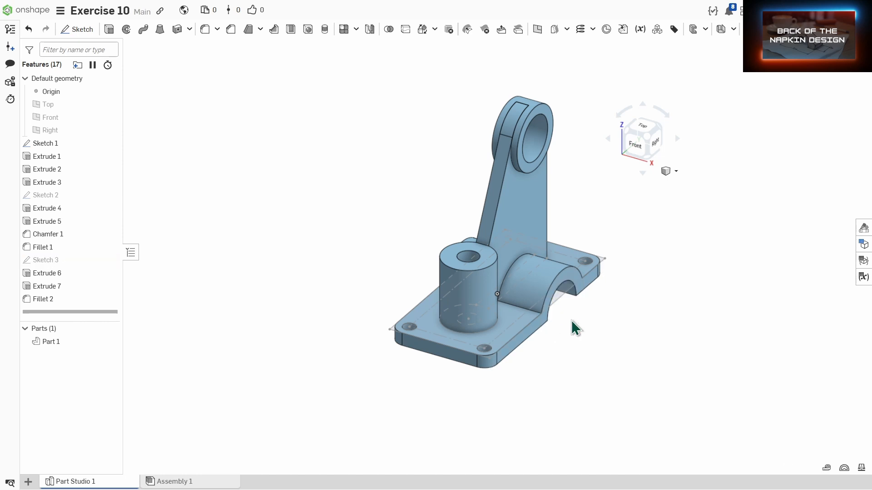
left_click(567, 293)
key("y")
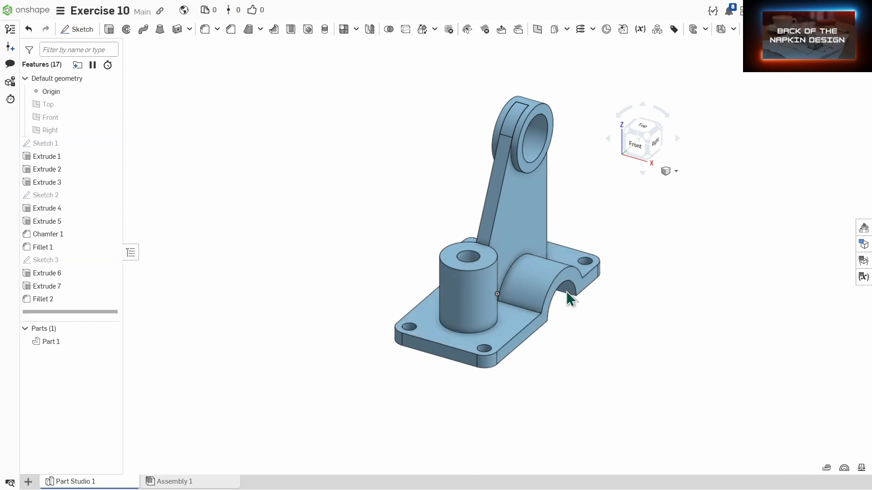
mouse_move(652, 265)
right_mouse_down()
mouse_move(617, 259)
mouse_move(661, 268)
right_mouse_up()
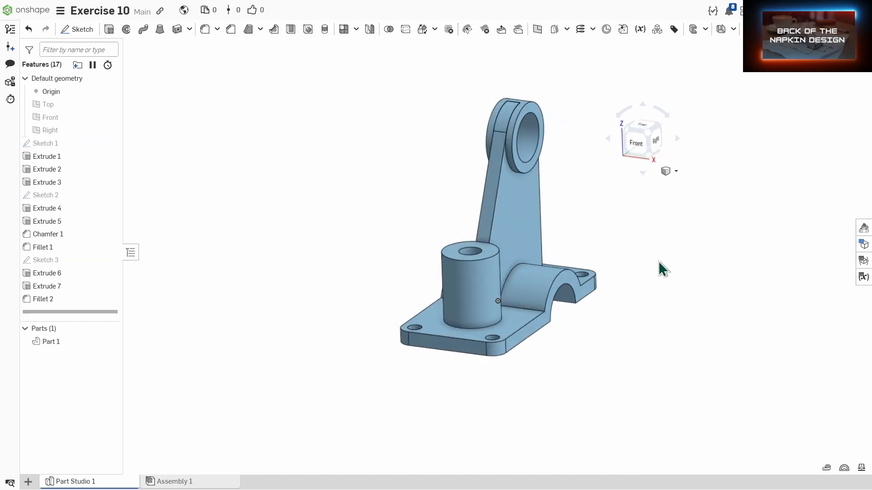
left_click(648, 132)
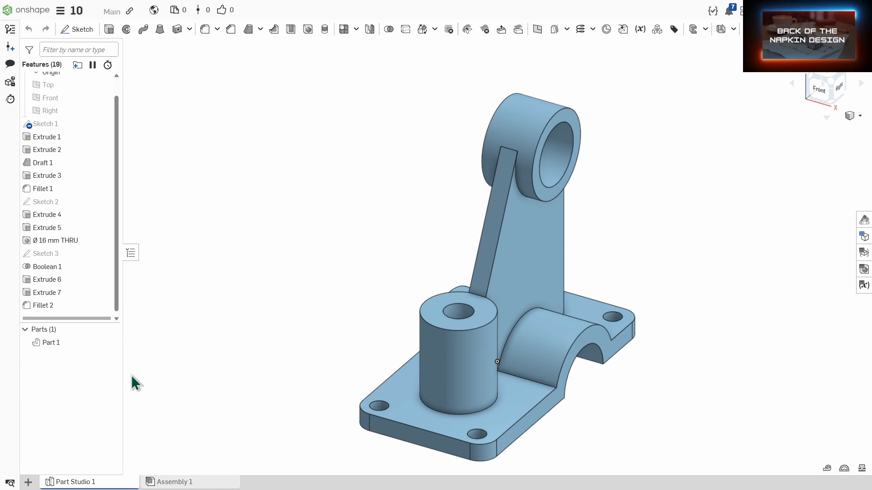
Create a new drawing from the ANSI_B_MM.dwt template with no views.
left_click(28, 481)
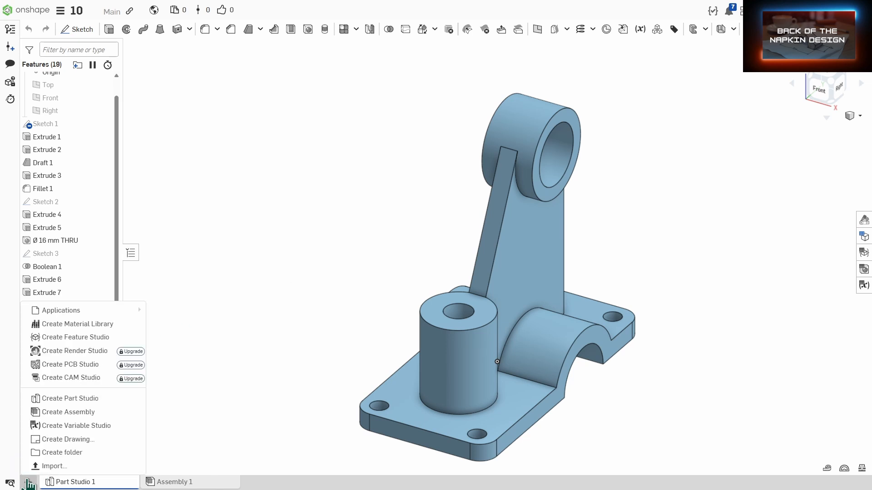
left_click(56, 439)
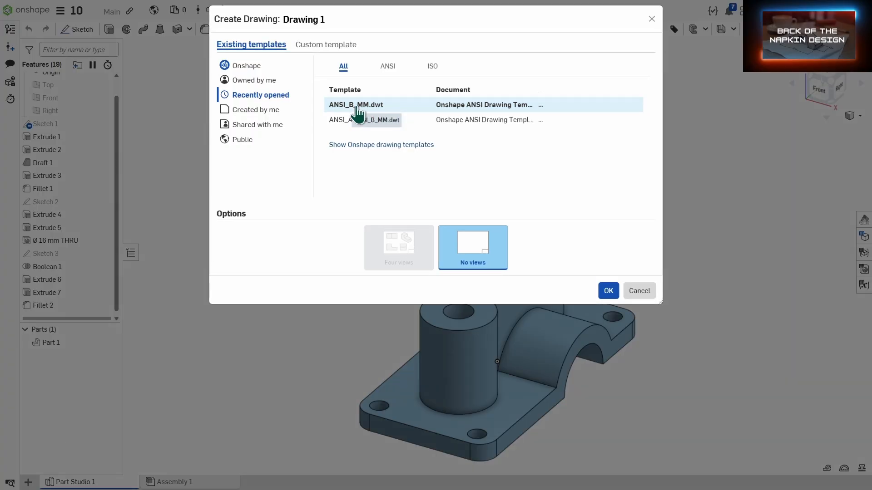
left_click(608, 290)
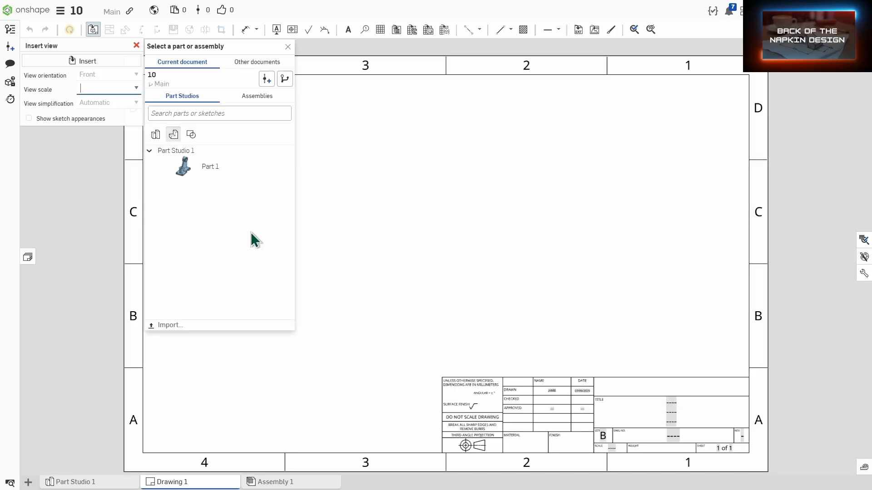
Place Part 1's front view at 1:2 scale on the sheet and project views below and above it.
left_click(185, 168)
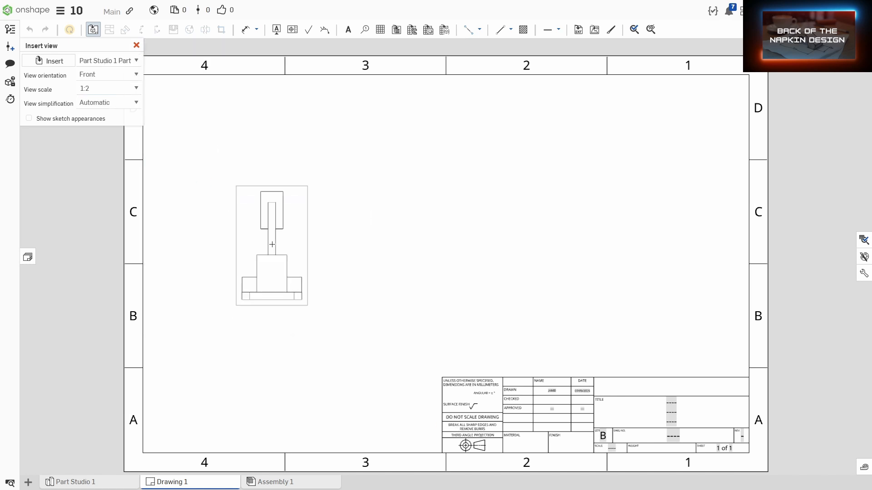
left_click(272, 246)
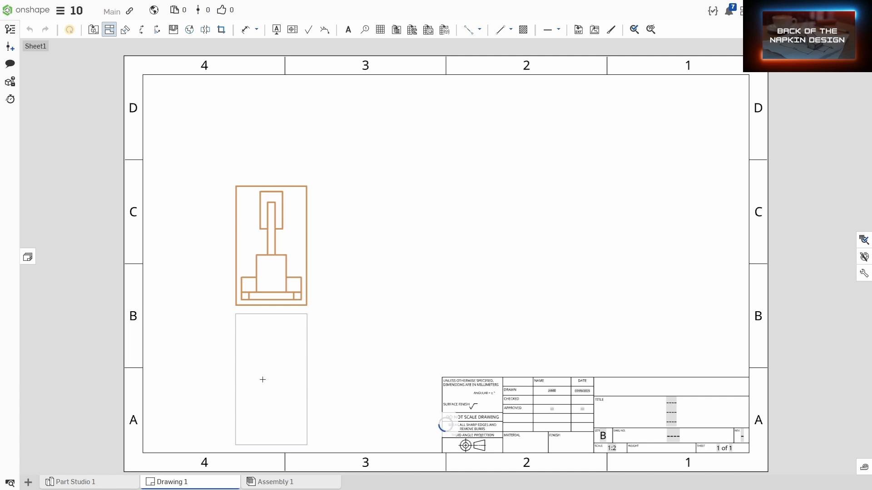
left_click(262, 380)
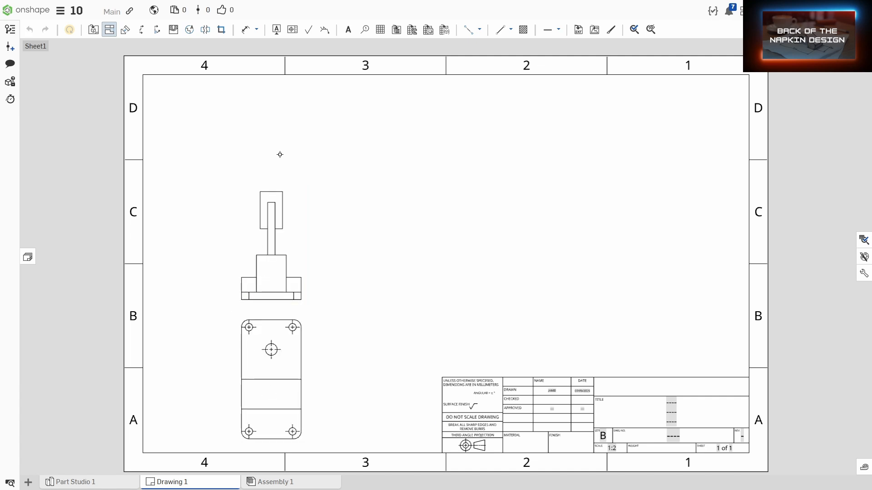
left_click(272, 220)
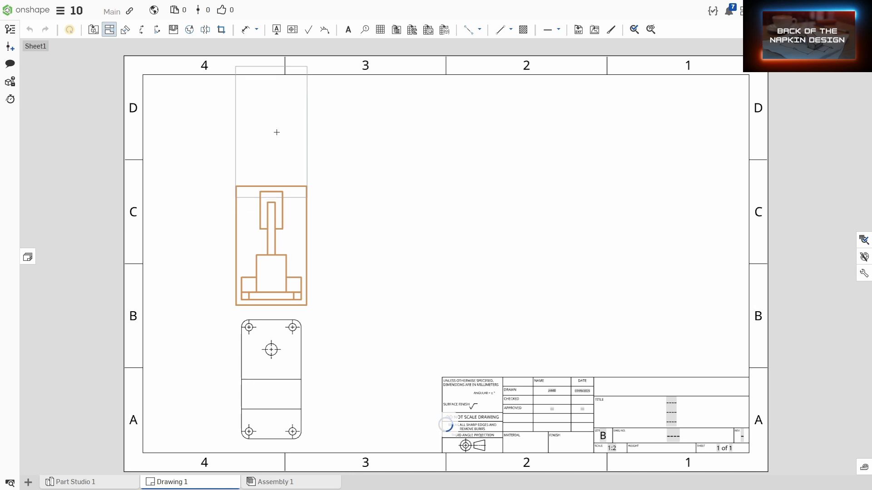
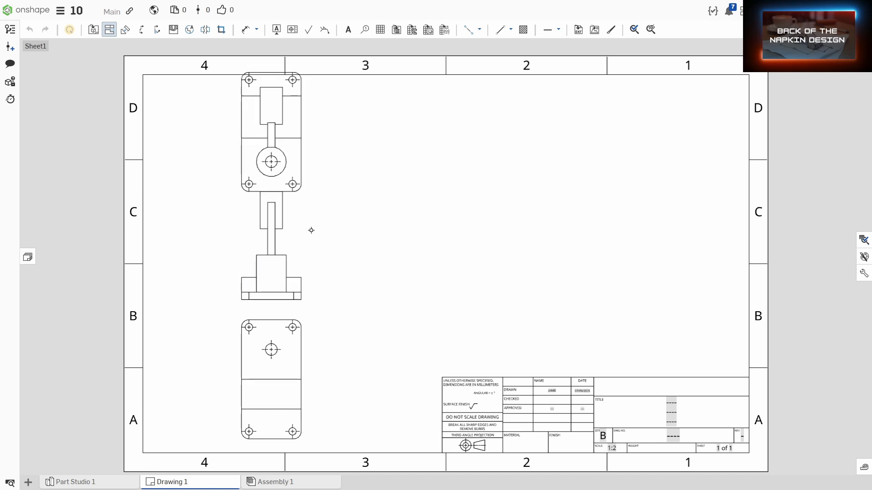
Try projecting a side view from the bottom view, cancel it, and delete the bottom view.
left_click(309, 372)
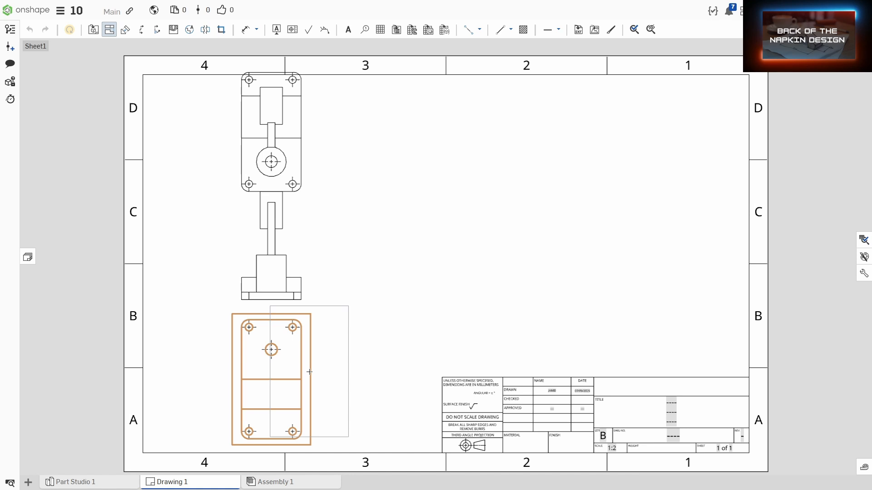
left_click(385, 373)
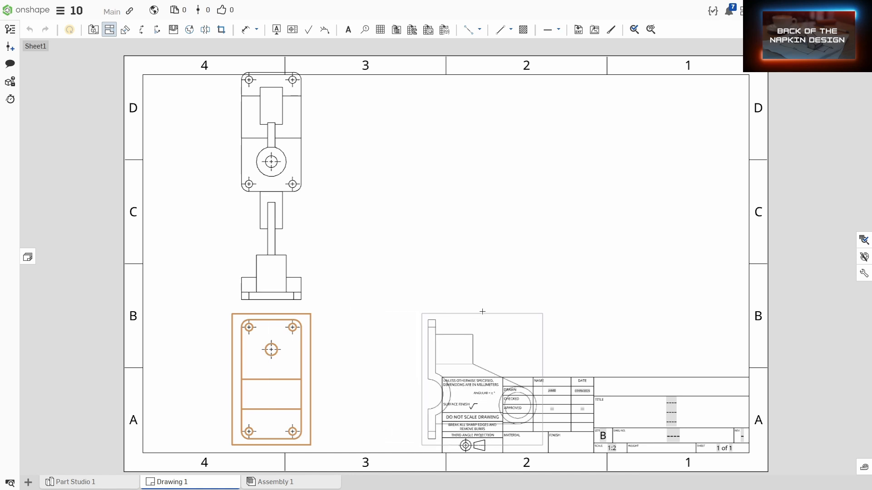
key("Escape")
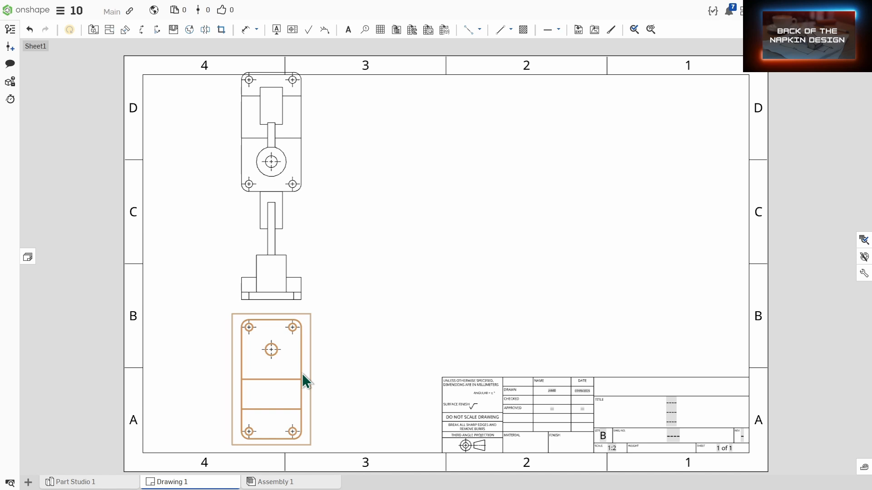
key("Delete")
Move the front and top views lower on the sheet and project a side view to the right of the top view.
left_click_drag(308, 286, 308, 385)
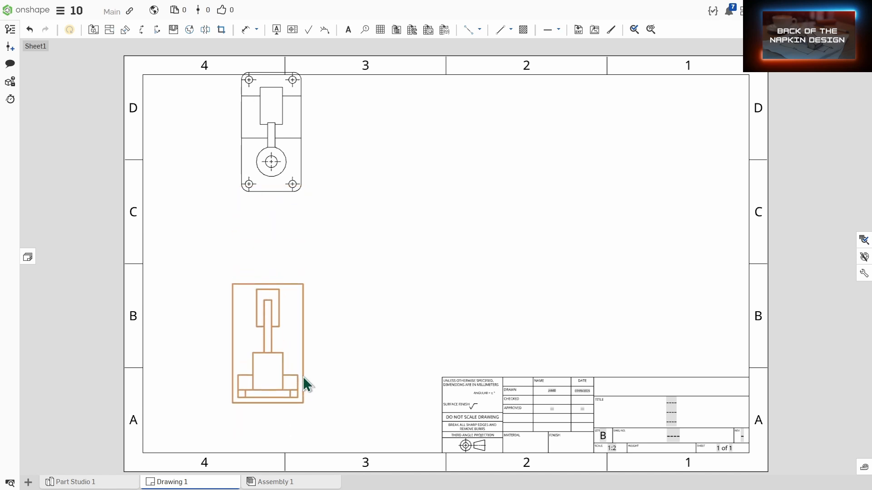
left_click_drag(302, 198, 309, 262)
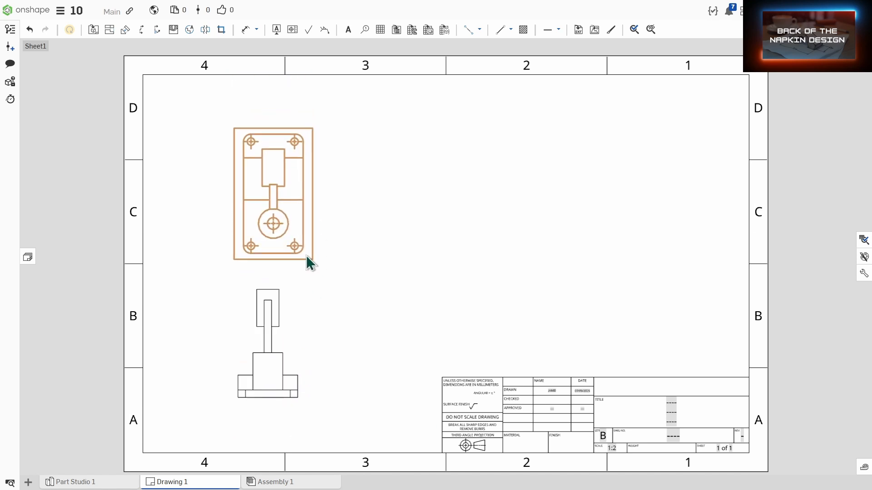
left_click(110, 30)
left_click(275, 183)
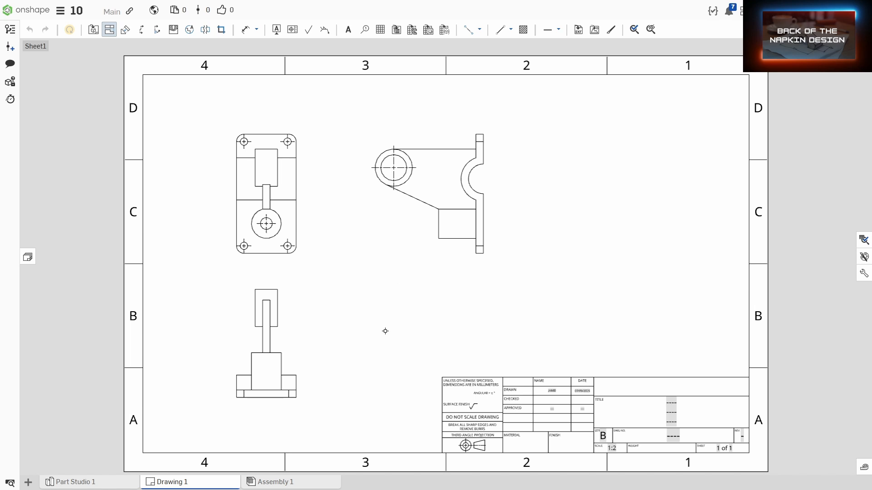
Delete the front view and move the top view down to about mid-height of the sheet.
left_click(299, 325)
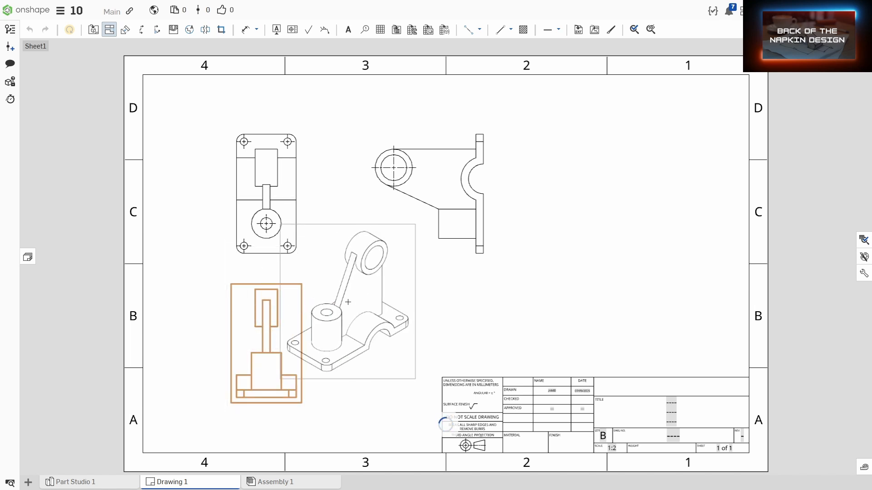
key("Escape")
left_click(301, 338)
key("Delete")
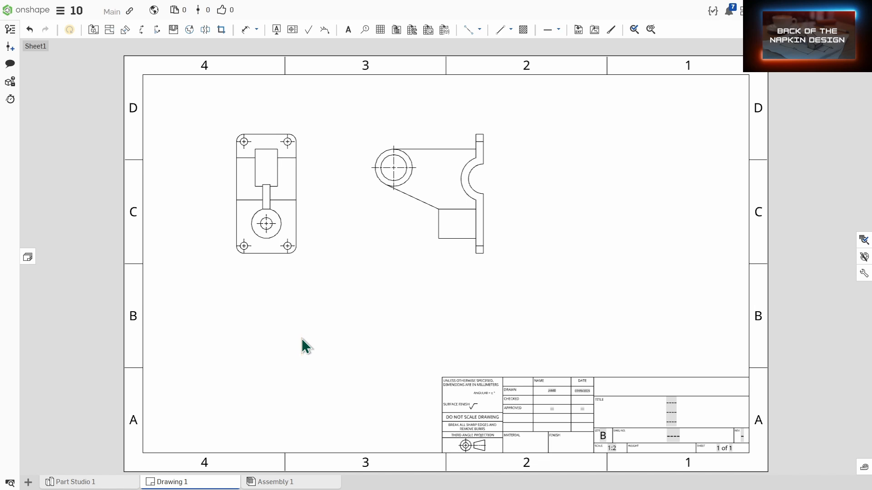
mouse_move(301, 260)
left_mouse_down()
mouse_move(296, 345)
mouse_move(310, 342)
left_mouse_up()
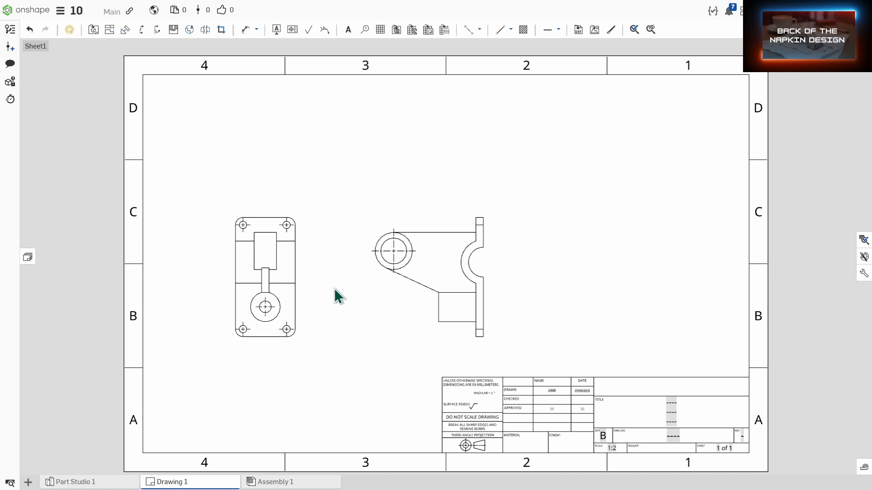
Dimension the base plate's overall width below the top view and its overall length to the left.
key("d")
left_click(296, 309)
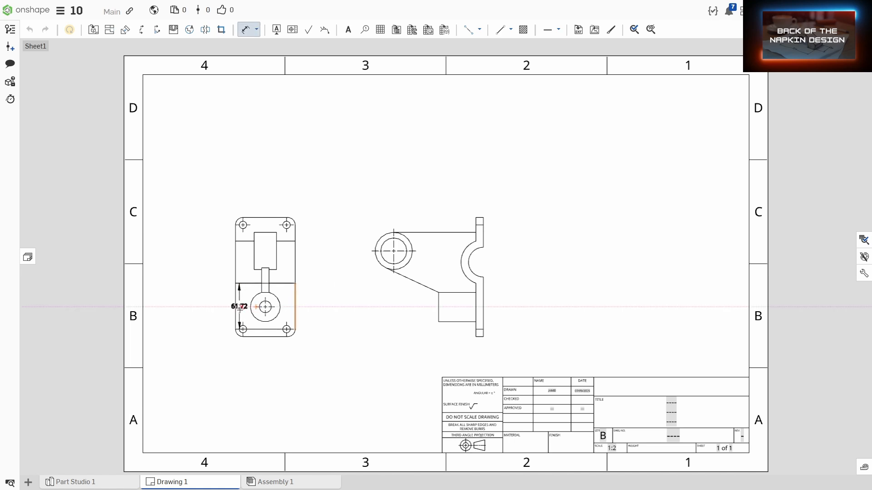
left_click(236, 306)
left_click(266, 357)
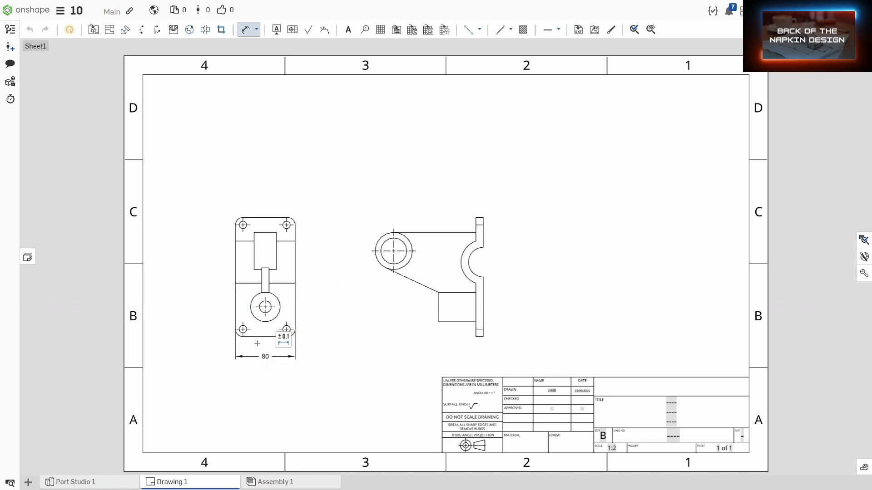
left_click(265, 336)
left_click(258, 217)
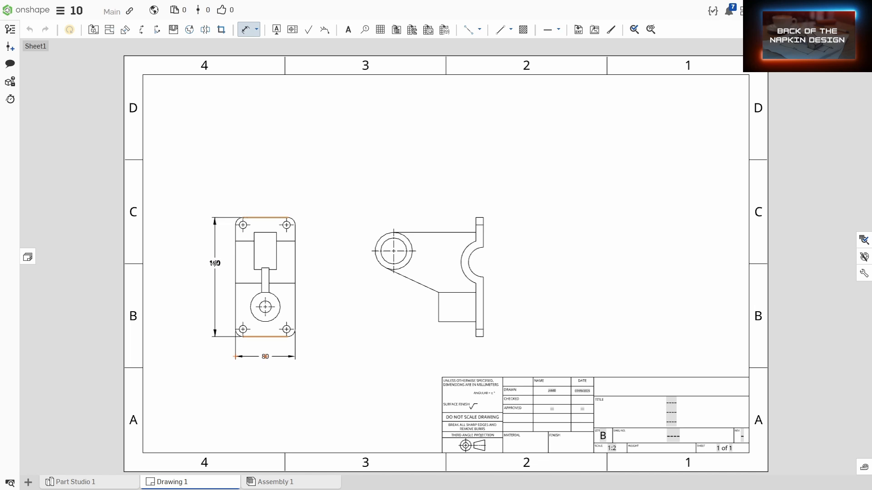
left_click(205, 277)
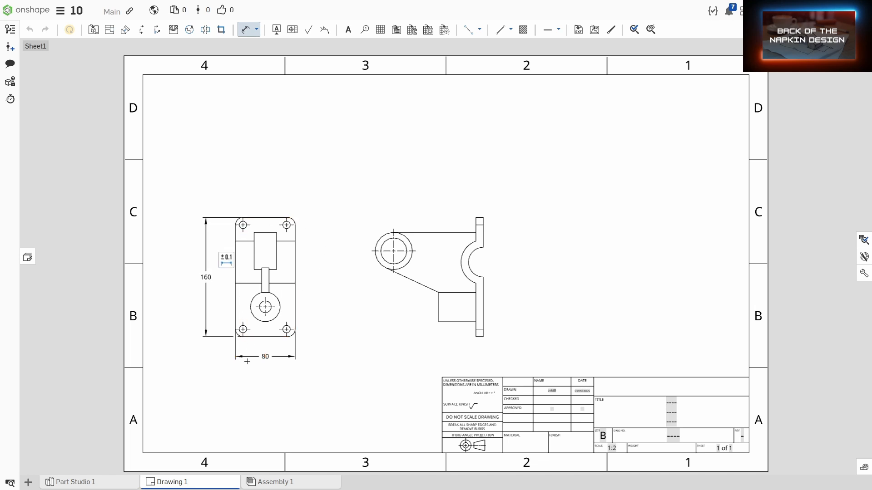
Dimension the horizontal distance from the plate's left edge to the lower-left hole's centre, placed above the overall width dimension.
scroll(247, 362, "up", 3)
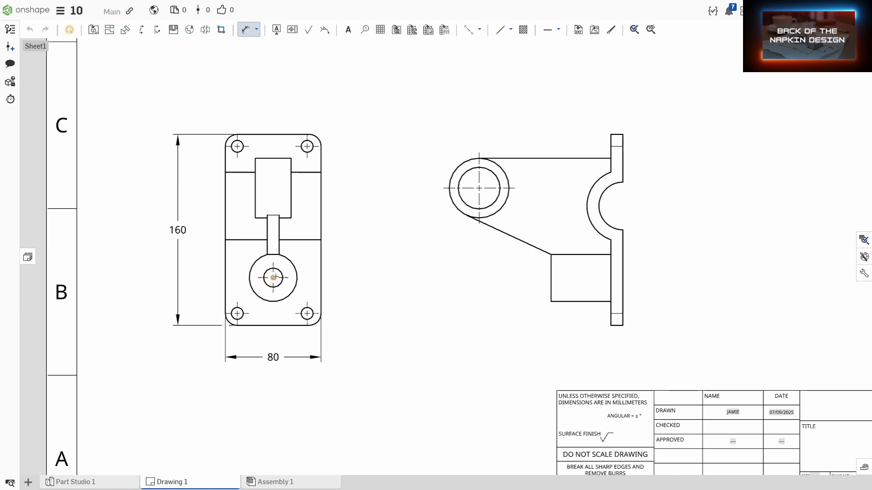
middle_click_drag(273, 339, 308, 369)
left_click(261, 341)
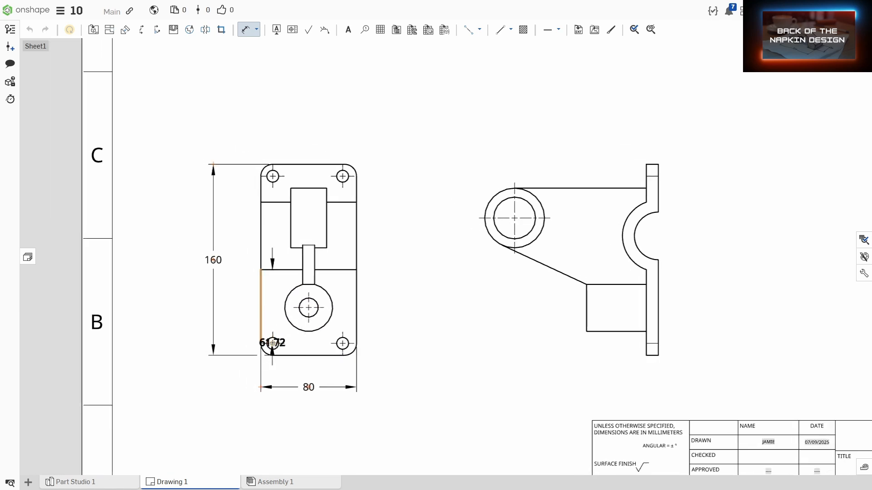
left_click(272, 344)
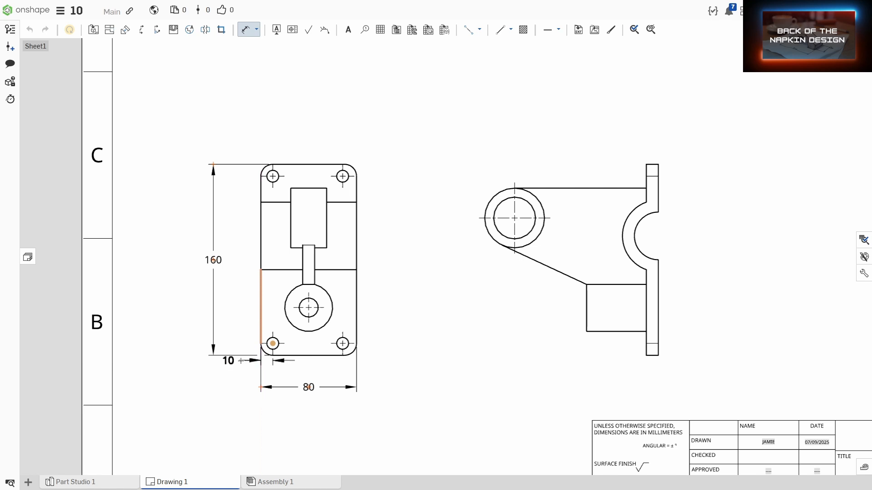
left_click(261, 327)
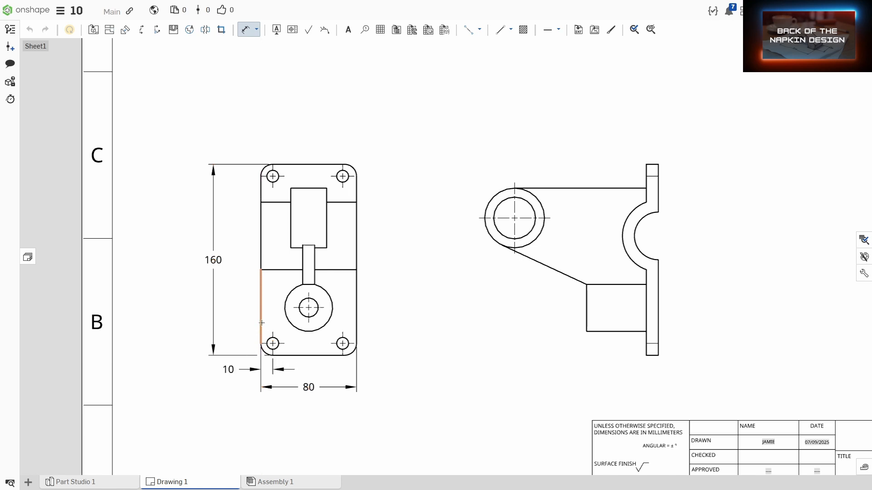
Dimension the horizontal distances from the plate's left edge to the boss centre and to the lower-right hole's centre, stacked below the top view.
left_click(261, 323)
left_click(308, 308)
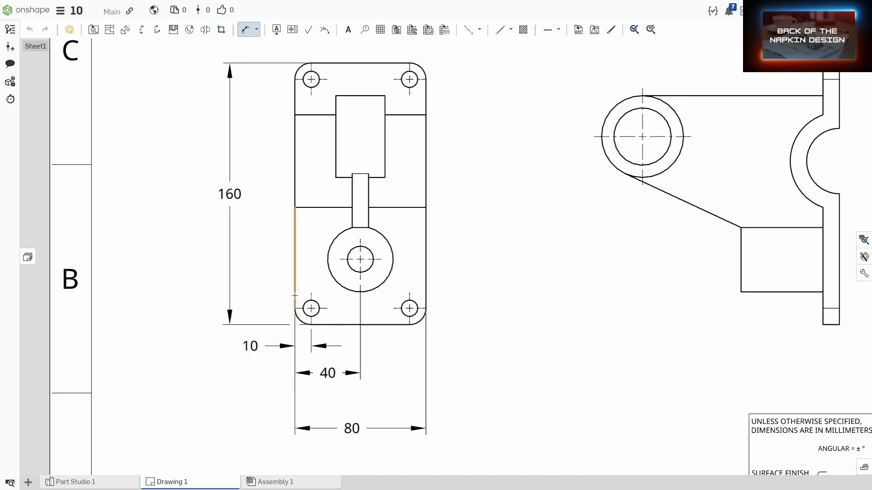
left_click(294, 297)
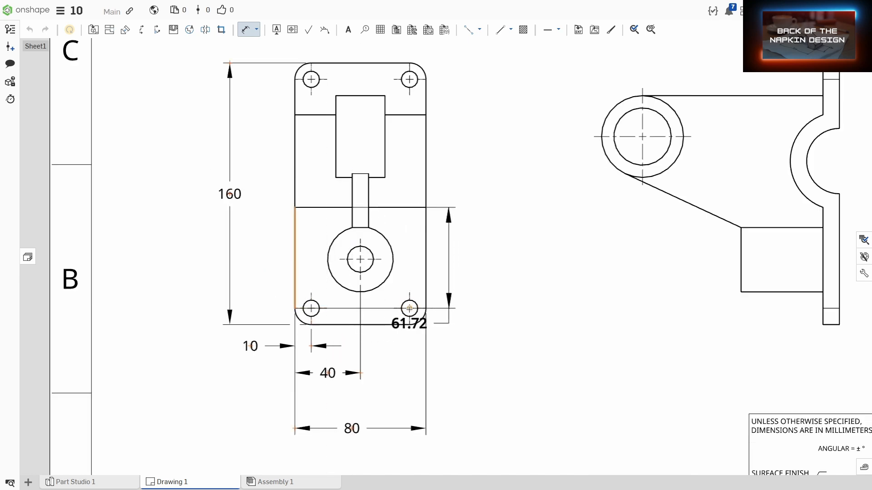
left_click(410, 308)
left_click(356, 396)
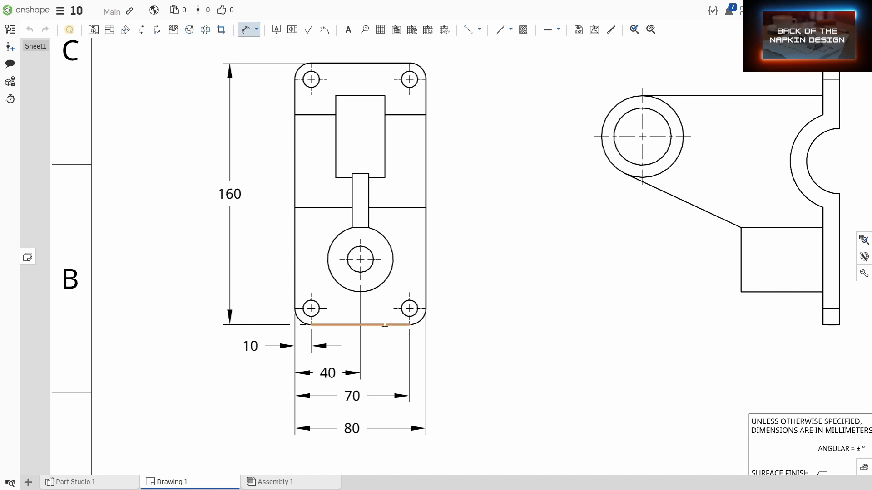
Dimension the vertical distances from the plate's bottom edge to the lower-right hole's centre and to the boss centre, placed right of the top view.
left_click(383, 325)
left_click(410, 308)
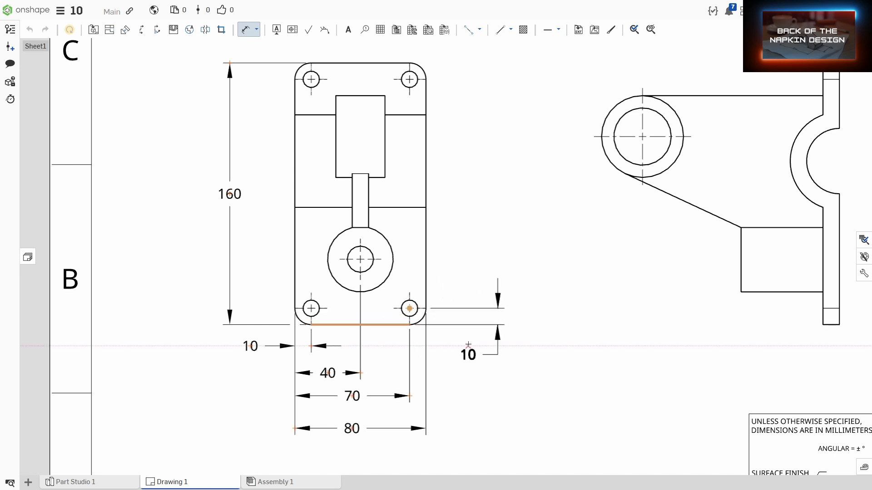
left_click(467, 354)
left_click(379, 325)
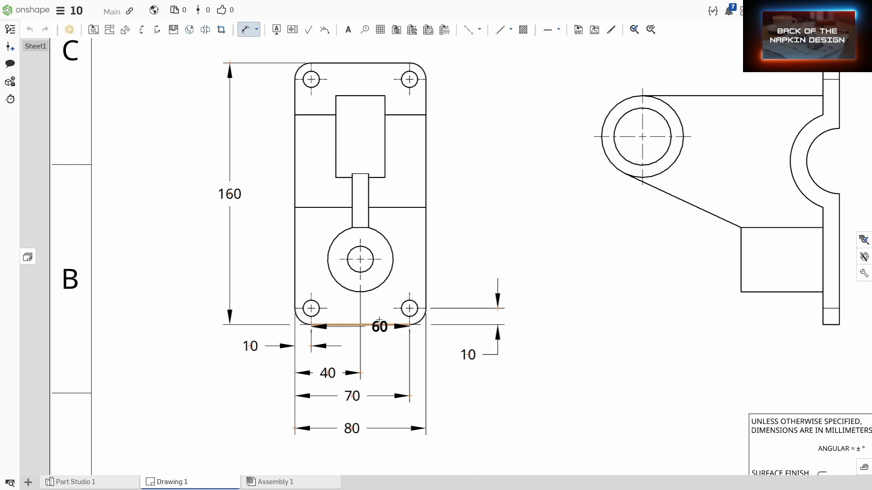
left_click(360, 259)
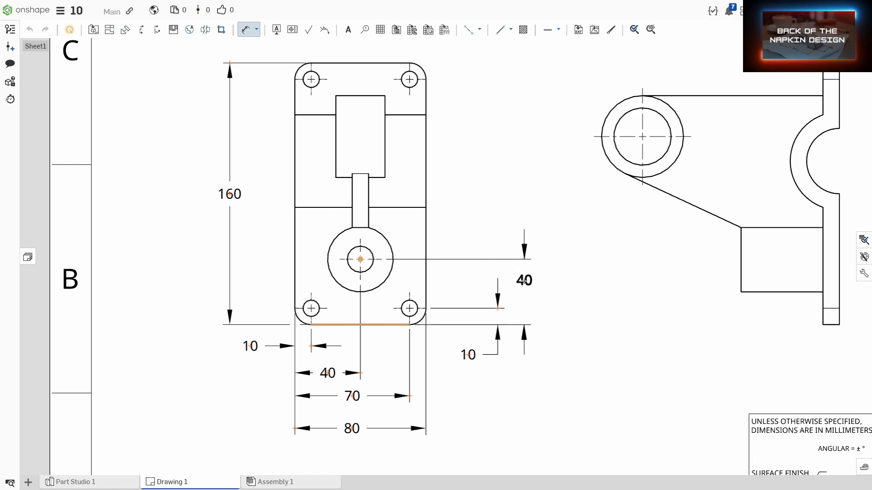
left_click(533, 292)
Add the prefix "2x" to the horizontal dimension of the lower-right hole.
double_click(362, 393)
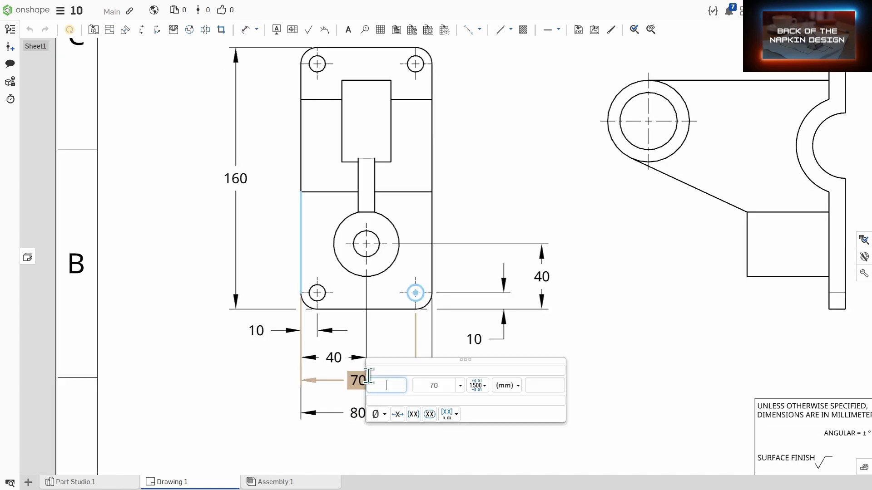
type("2x")
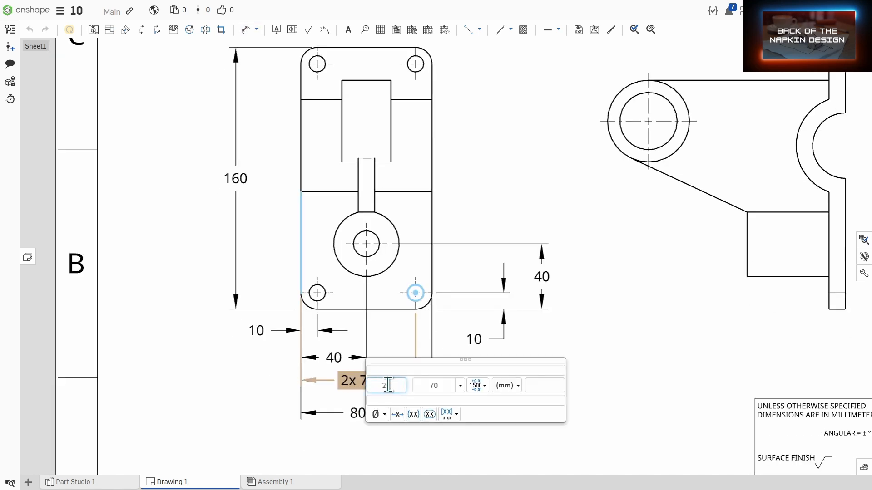
key("ctrl+a")
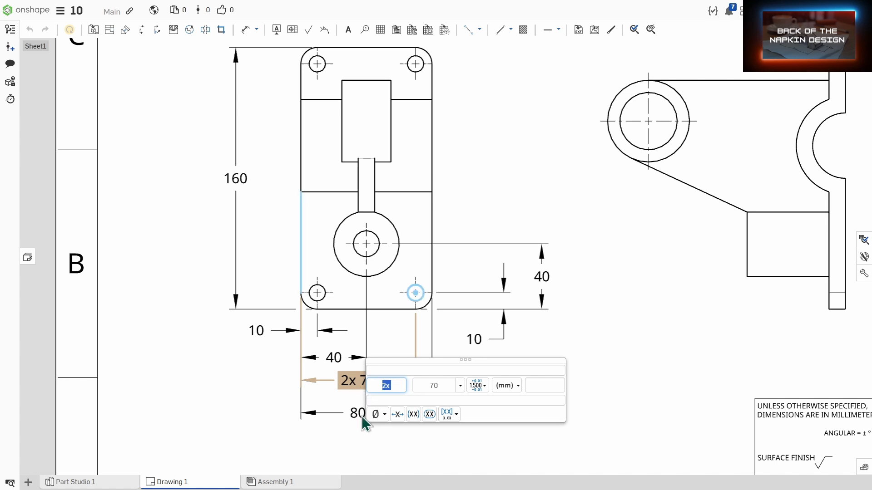
left_click(367, 443)
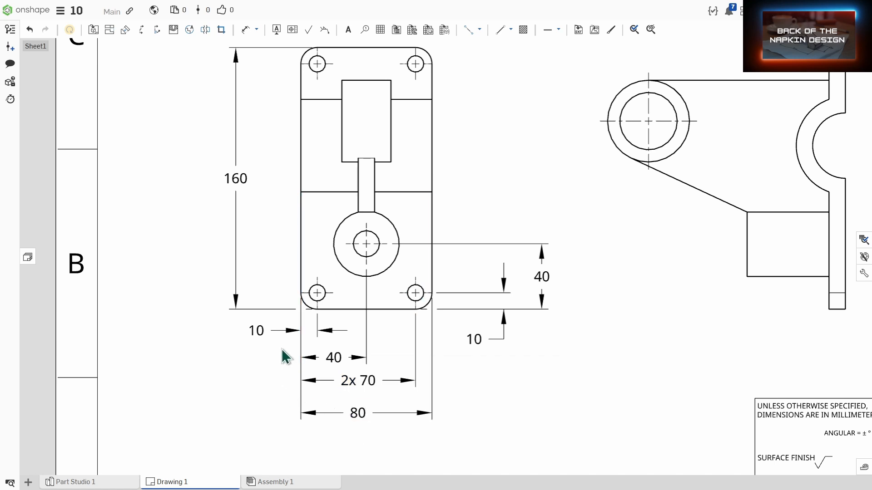
Add the prefix "4x" to both the horizontal and the vertical 10 mm hole-to-edge dimensions.
double_click(254, 328)
type("4")
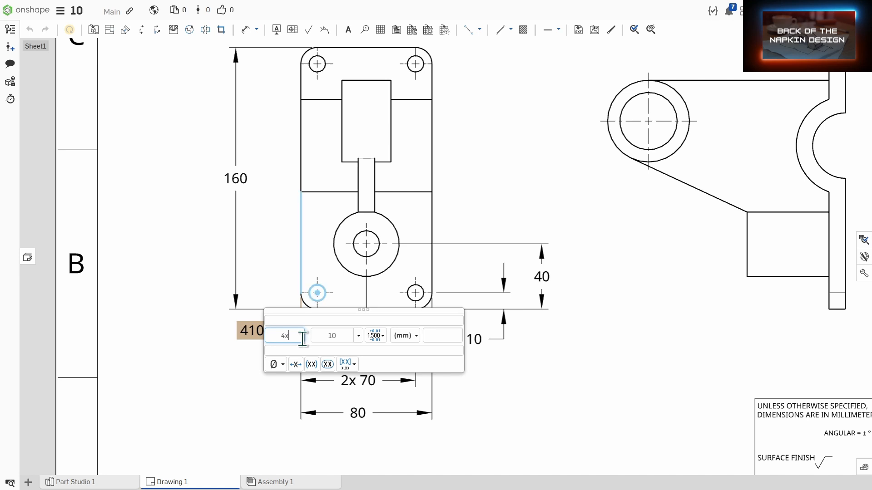
type("x")
left_click(278, 415)
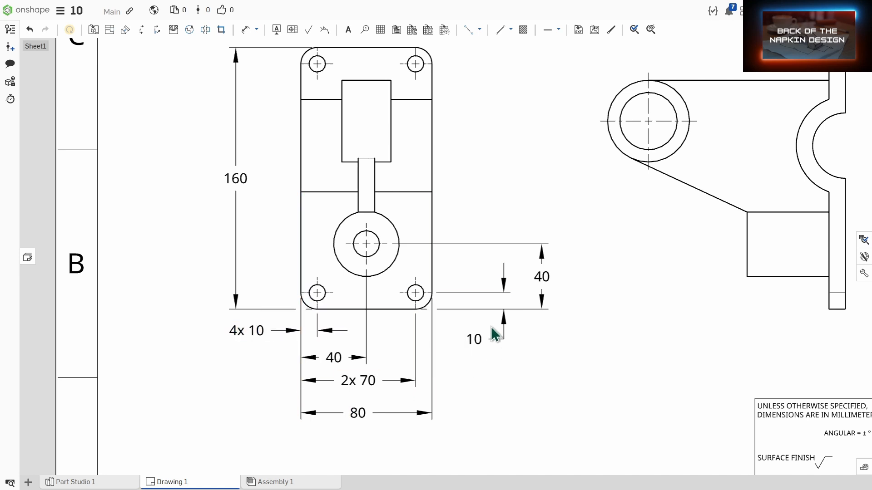
double_click(472, 341)
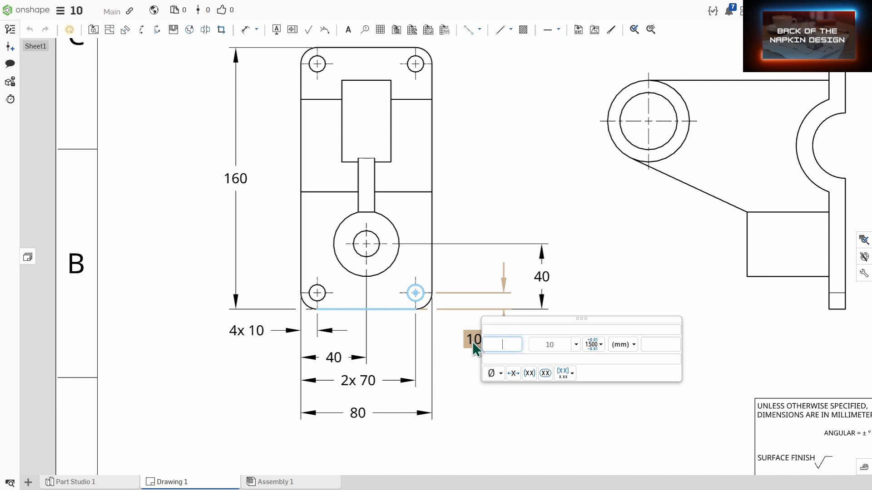
type("4x")
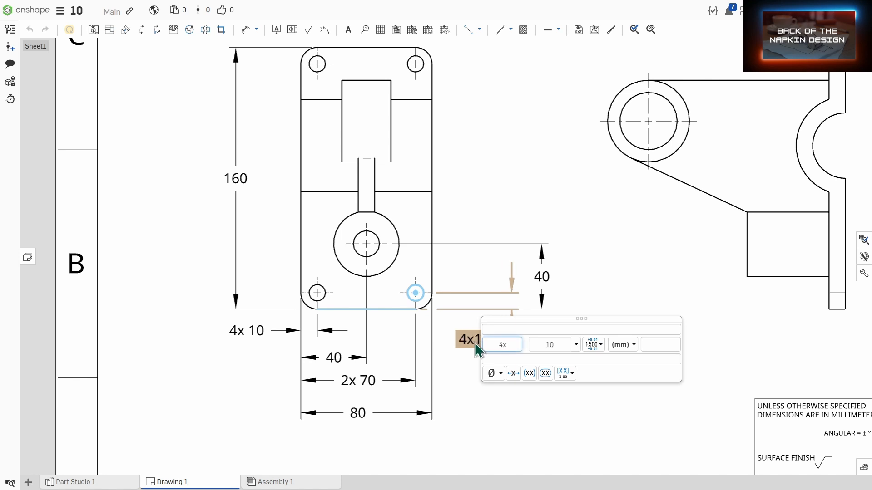
left_click(535, 418)
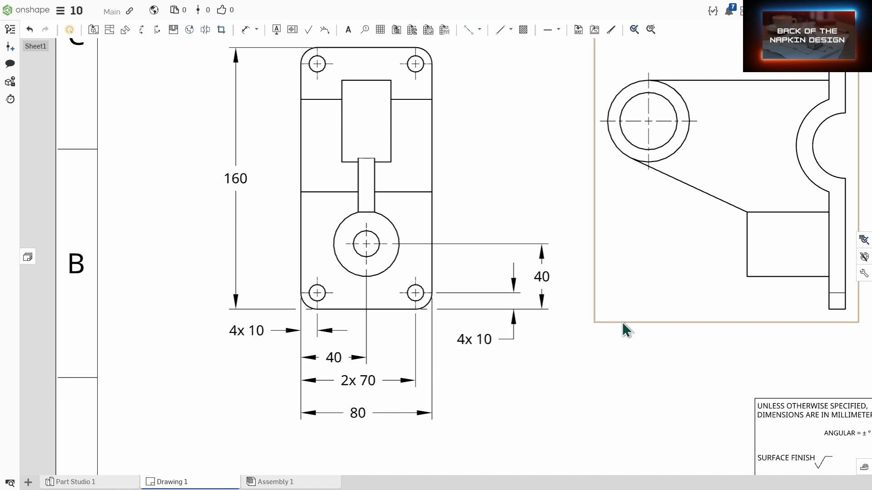
Dimension the upper-right hole's diameter and the upper-left corner's radius in the top view.
middle_click_drag(613, 323, 505, 380)
middle_click_drag(634, 326, 571, 293)
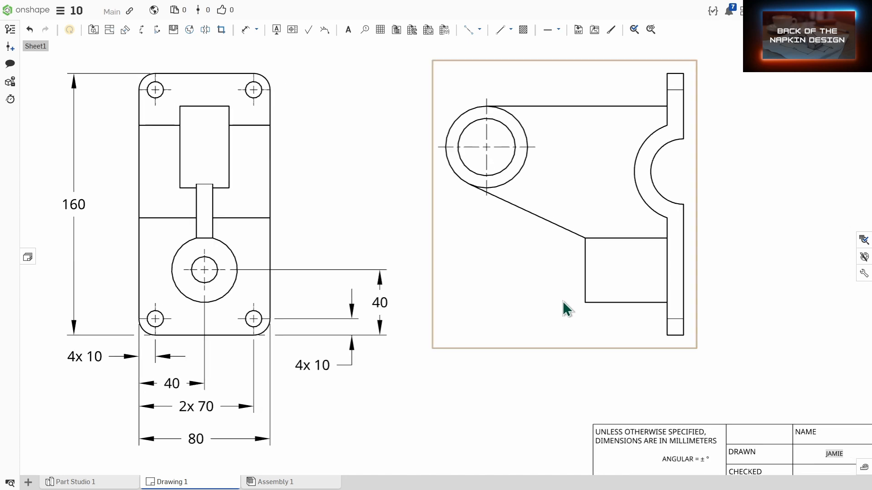
scroll(563, 301, "down", 1)
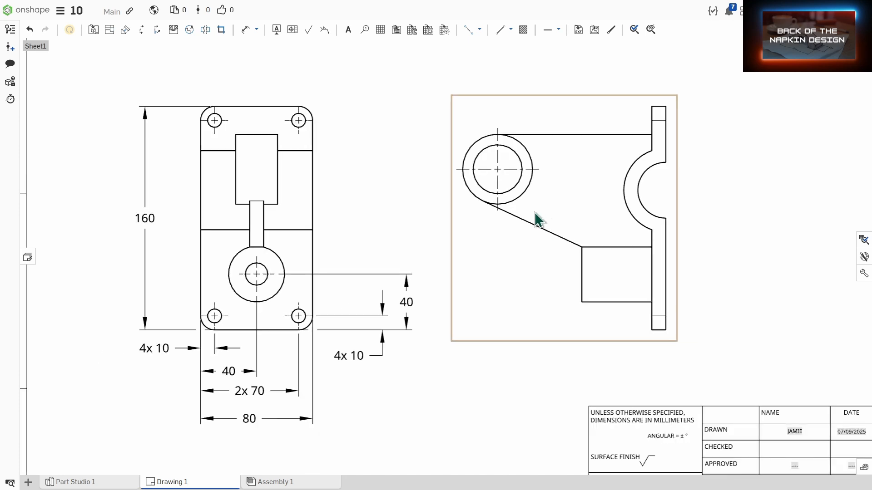
key("d")
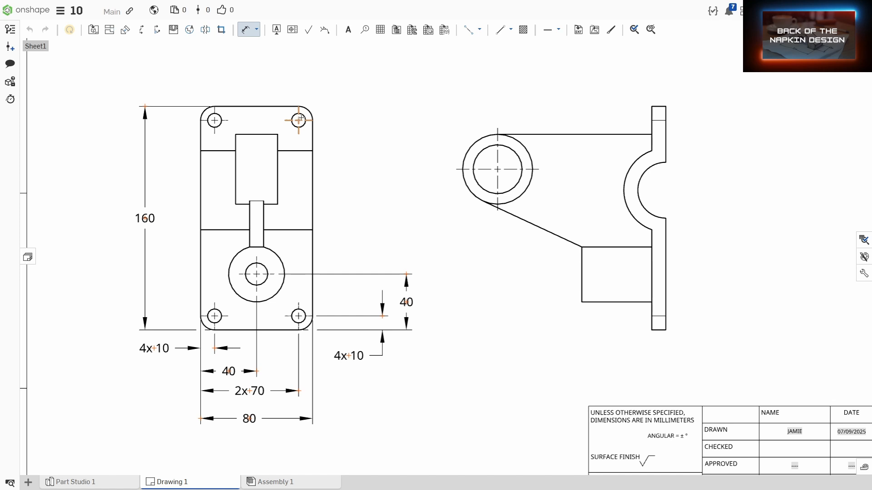
key("Escape")
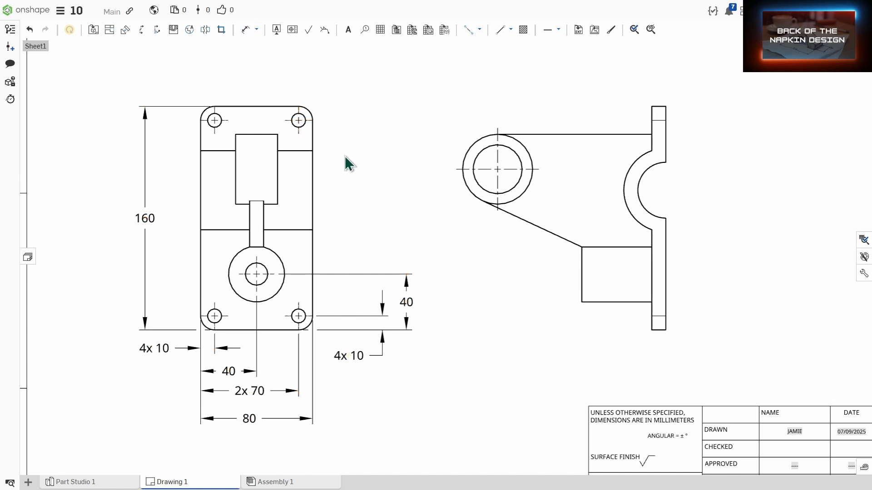
key("d")
left_click(306, 116)
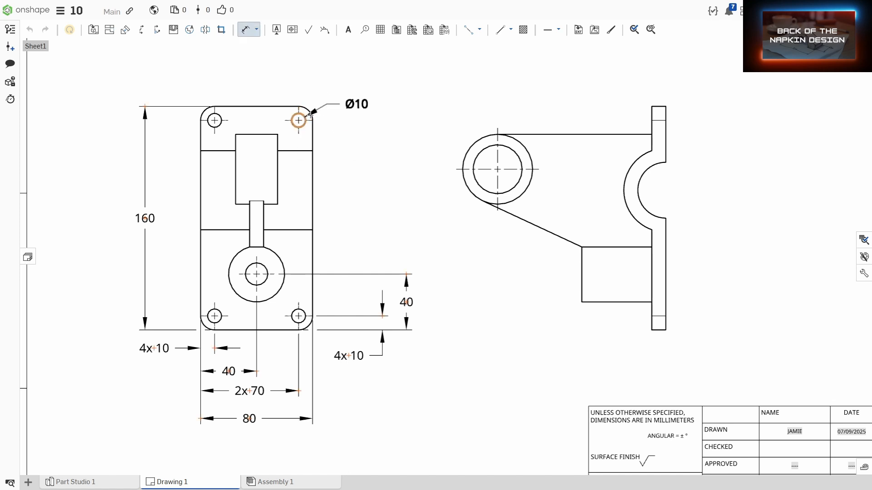
left_click(335, 98)
middle_click_drag(260, 97, 396, 140)
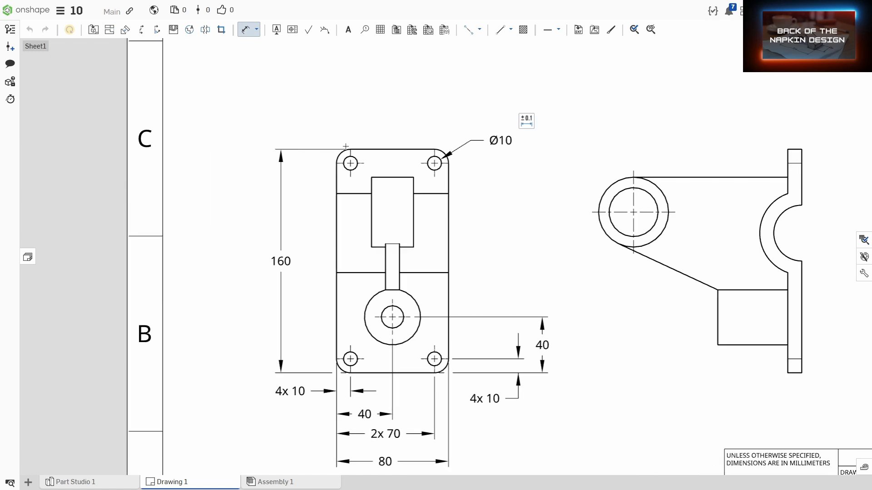
left_click(341, 152)
left_click(280, 119)
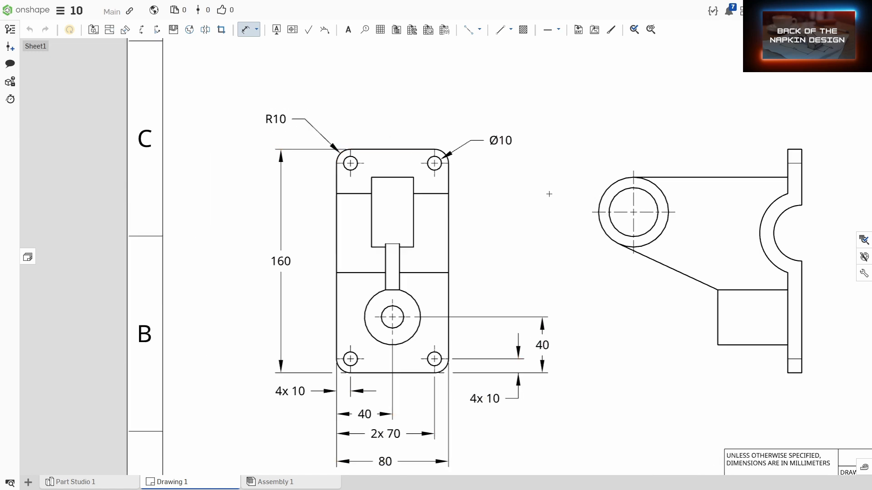
Dimension the base plate's thickness above the side view.
mouse_move(549, 193)
middle_mouse_down()
mouse_move(364, 160)
mouse_move(350, 182)
middle_mouse_up()
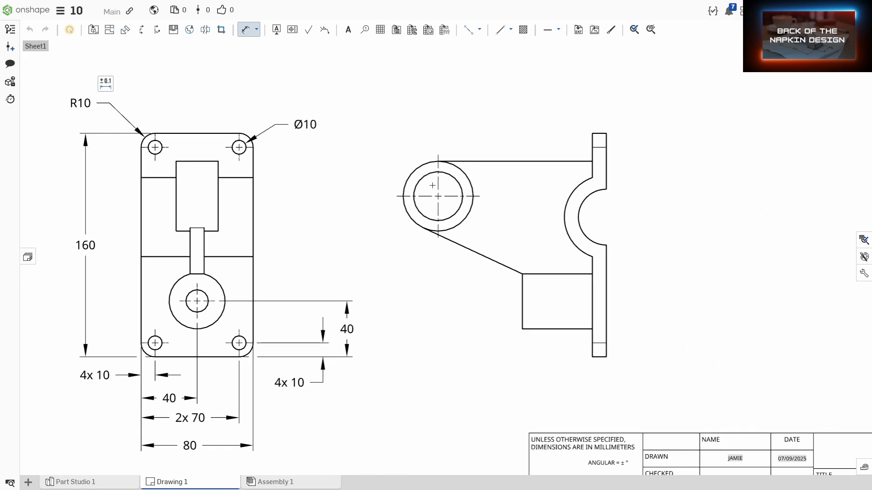
left_click(606, 139)
left_click(593, 133)
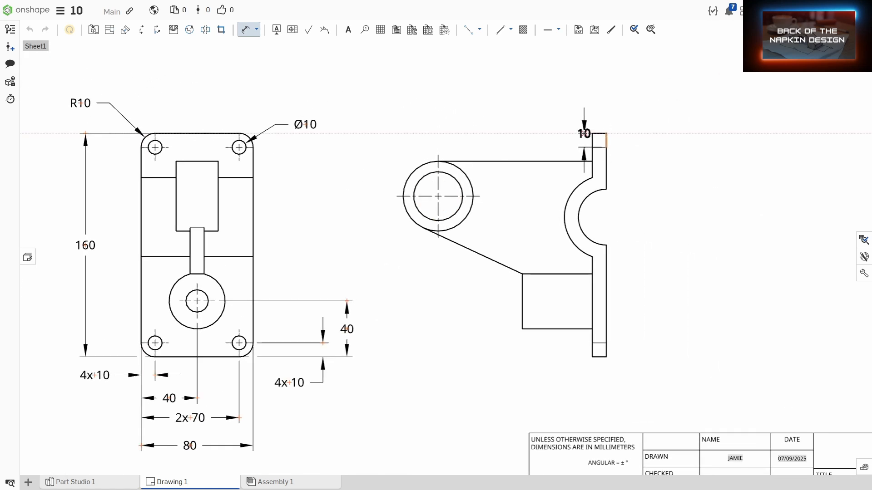
left_click(627, 111)
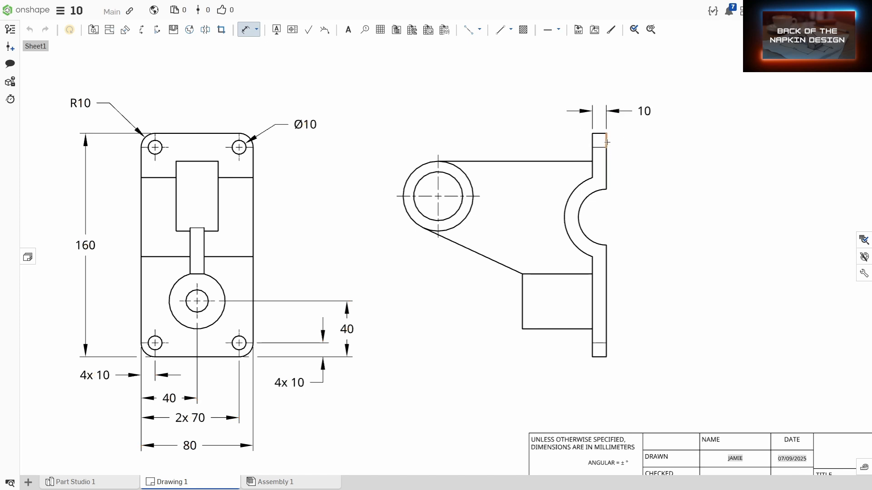
Try to dimension the side view's overall depth from the ring's outer arc to the plate's back face with the Maximum or minimum dimension.
scroll(351, 207, "down", 2)
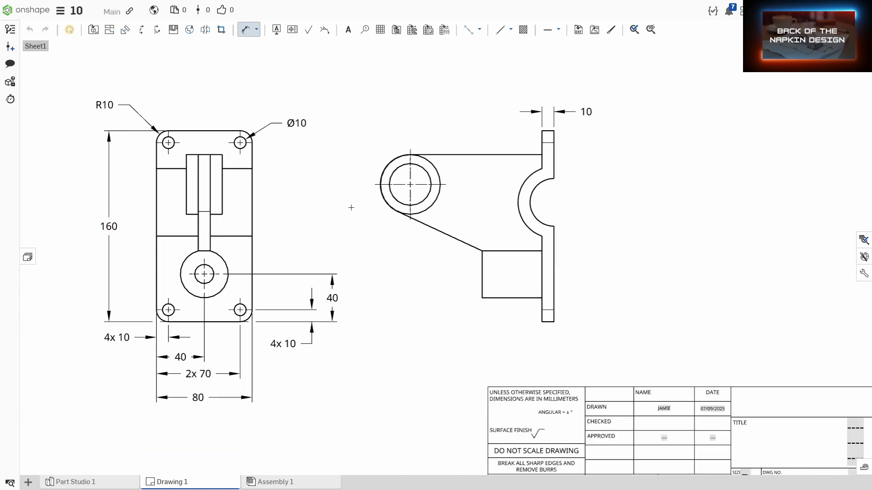
left_click(256, 30)
left_click(260, 74)
left_click(380, 188)
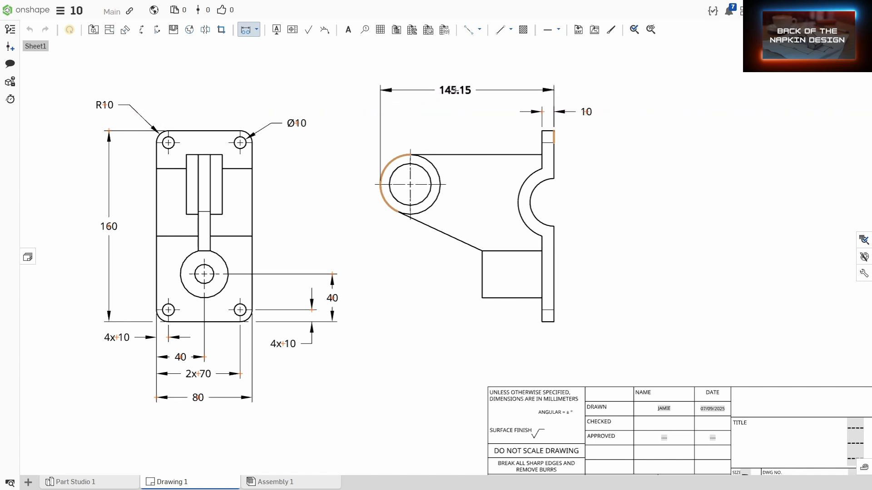
left_click(442, 101)
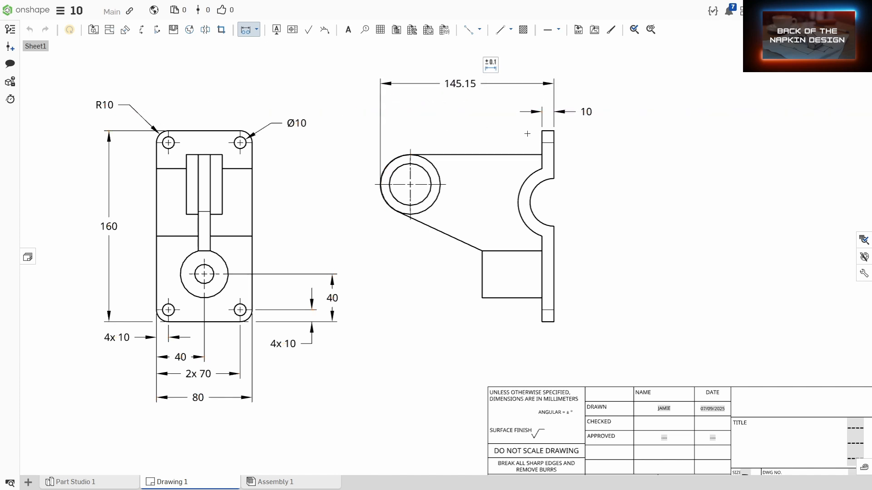
Add a 2 point linear dimension from the ring's centre to the plate's upper back corner above the side view.
left_click(257, 29)
left_click(282, 82)
left_click(410, 184)
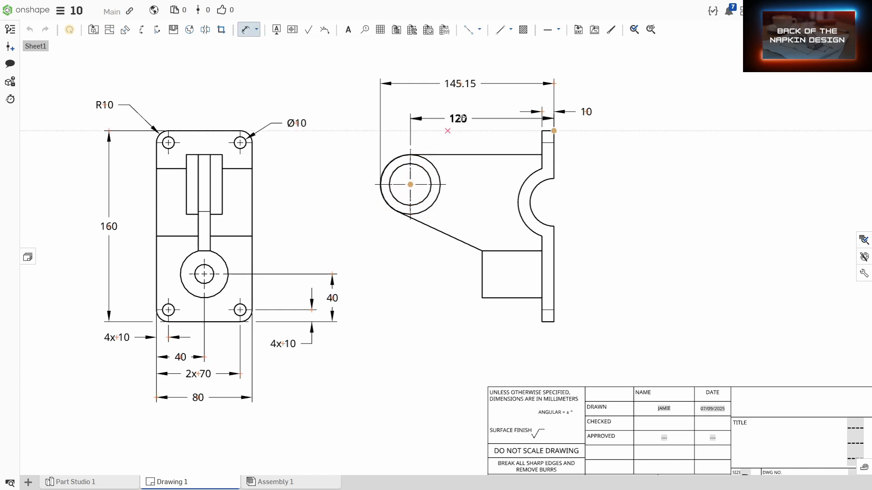
left_click(470, 99)
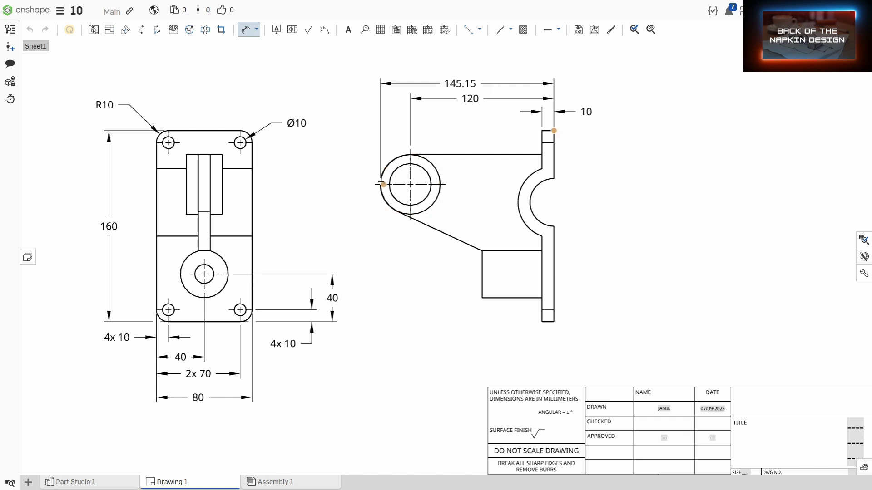
Delete the overall depth dimension above the side view.
left_click(256, 30)
left_click(197, 75)
left_click(257, 31)
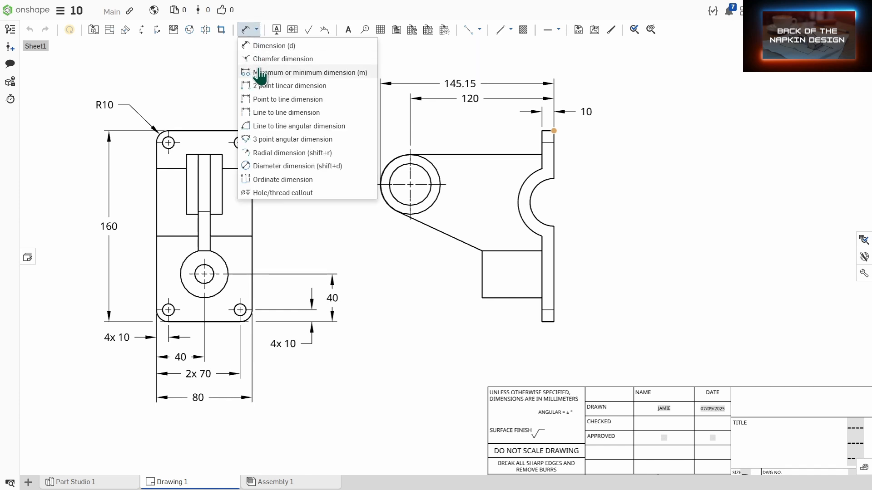
left_click(273, 74)
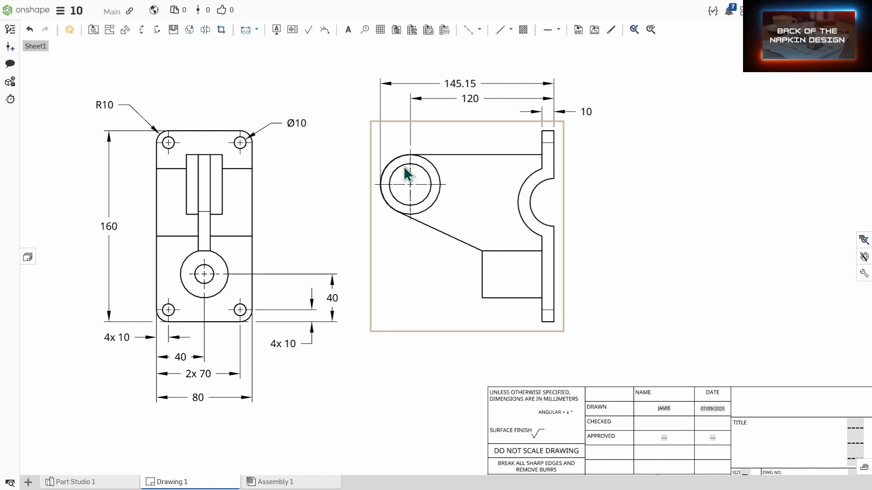
left_click(457, 86)
key("Delete")
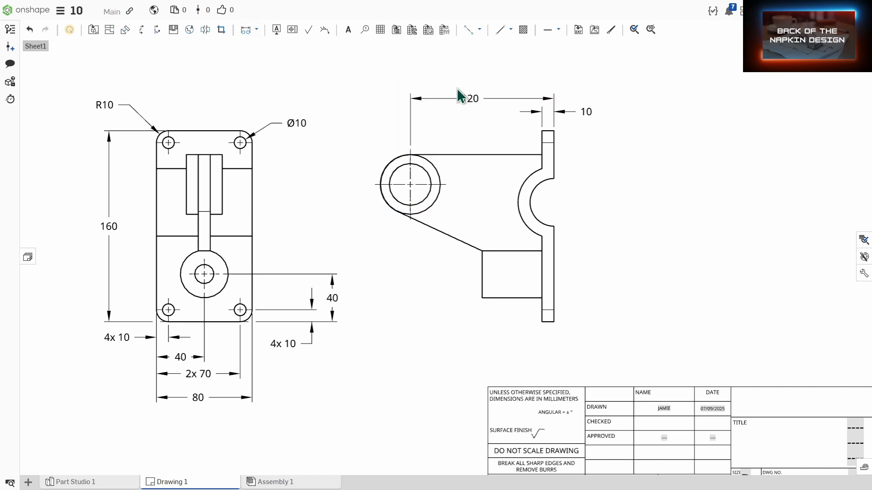
Dimension the overall depth from the ring's outermost edge to the plate's back face, placed above the ring-centre dimension.
left_click(245, 30)
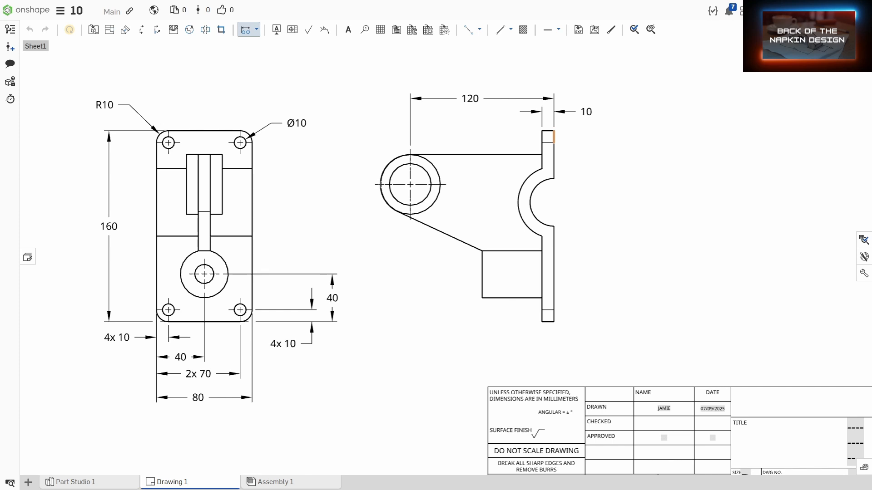
left_click(381, 184)
left_click(458, 76)
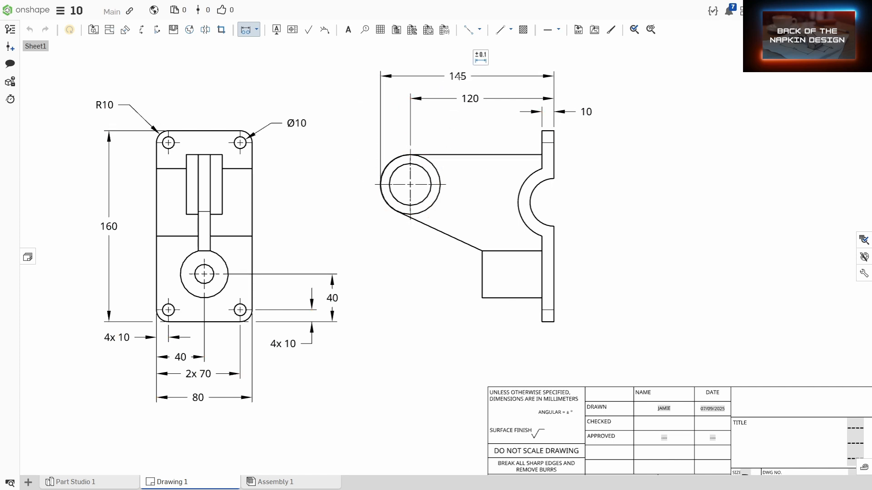
Centre the overall depth dimension's text and dimension the ring's bore diameter and outer radius beside the side view.
left_click_drag(454, 75, 463, 75)
key("Escape")
key("d")
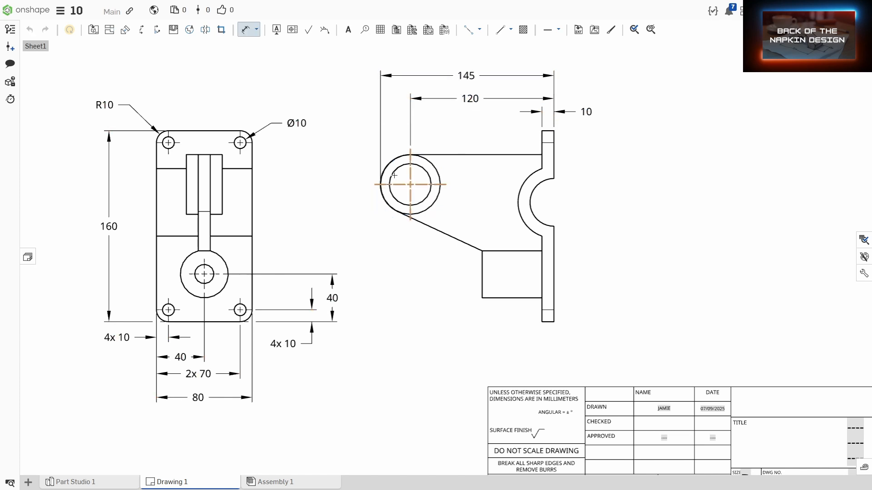
left_click(392, 173)
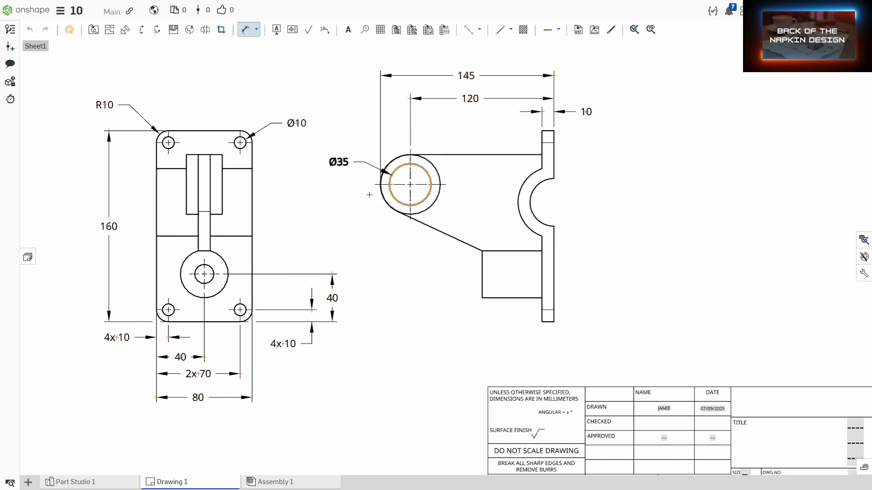
left_click(366, 162)
left_click(381, 193)
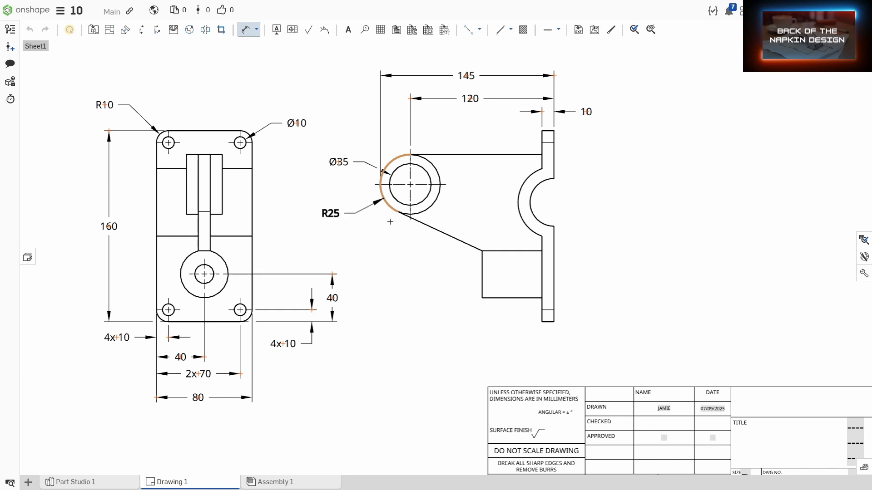
left_click(357, 213)
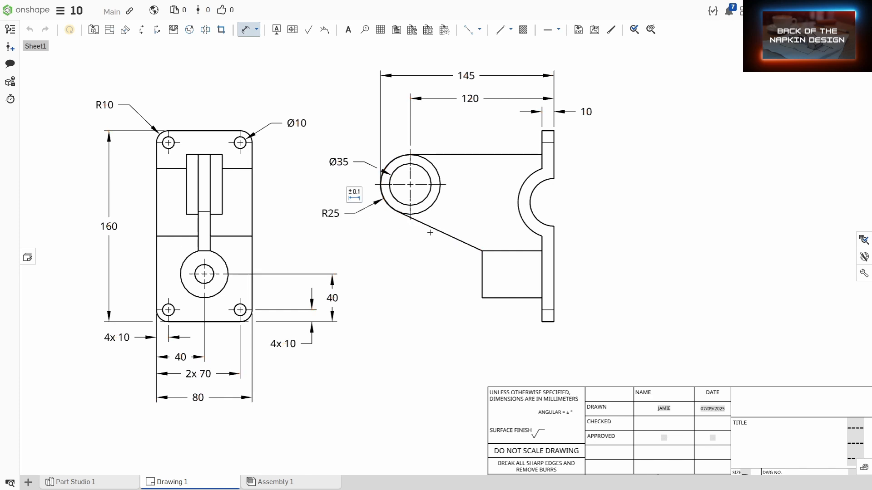
Dimension the angle between the rib's sloped edge and the boss's lower edge, plus the depth from the boss's end face to the plate's back.
left_click(429, 227)
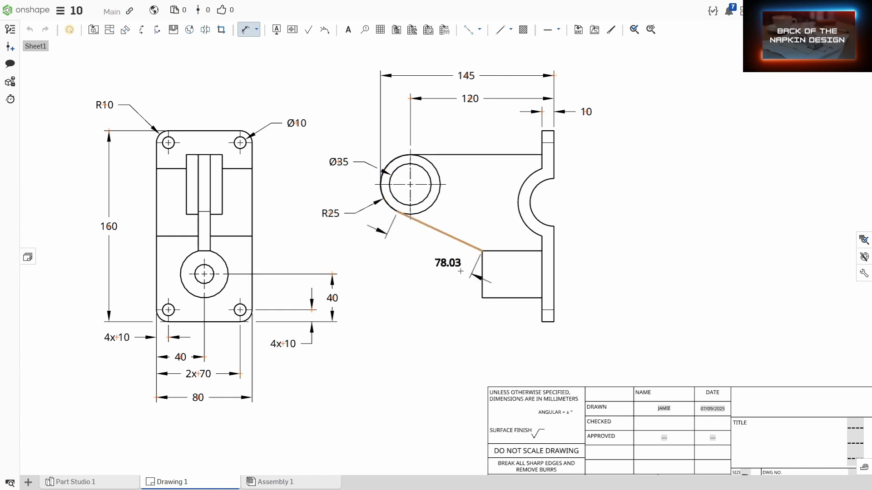
left_click(482, 289)
left_click(415, 270)
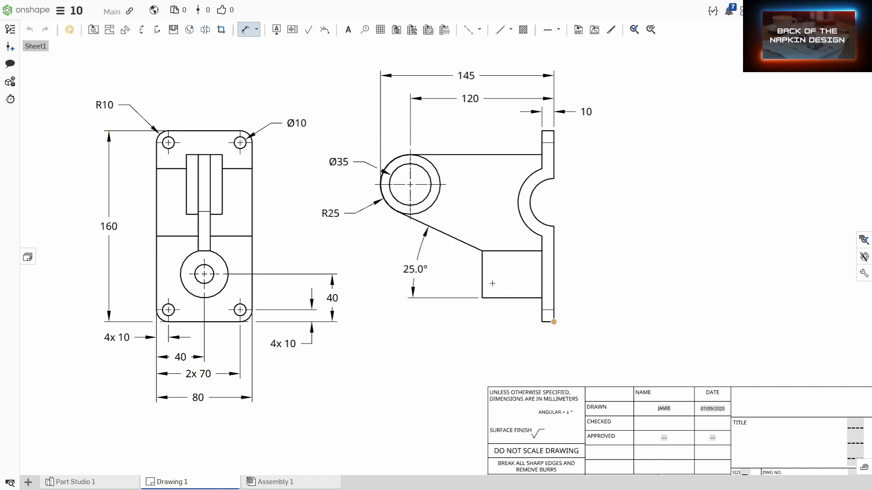
left_click(480, 289)
left_click(517, 343)
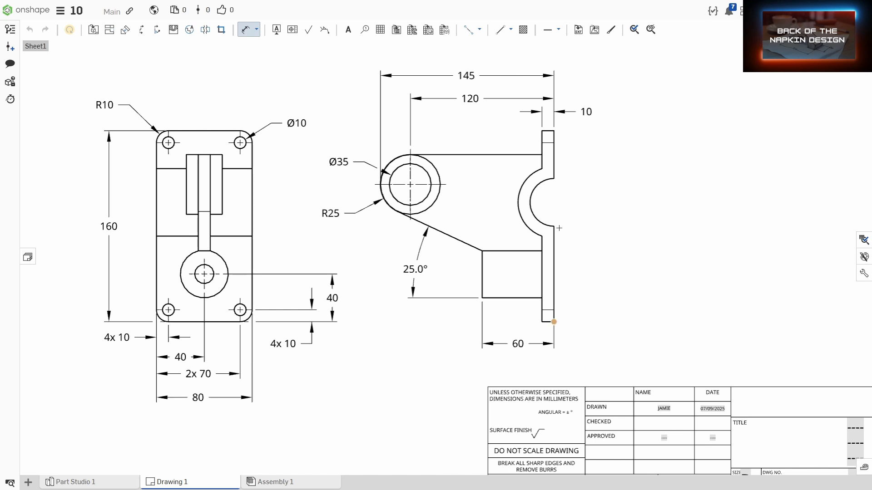
Dimension the arch centre's height from the plate's lower end, and the arch's inner and outer radii, in the side view.
left_click(539, 187)
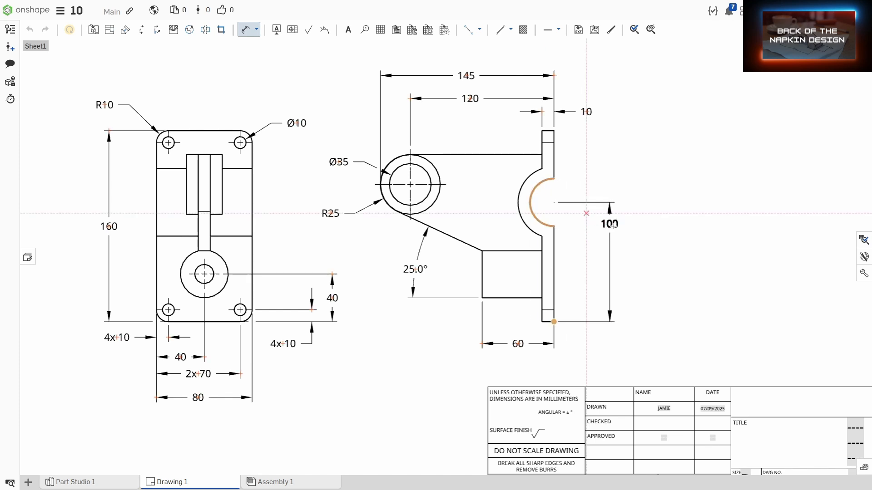
left_click(614, 245)
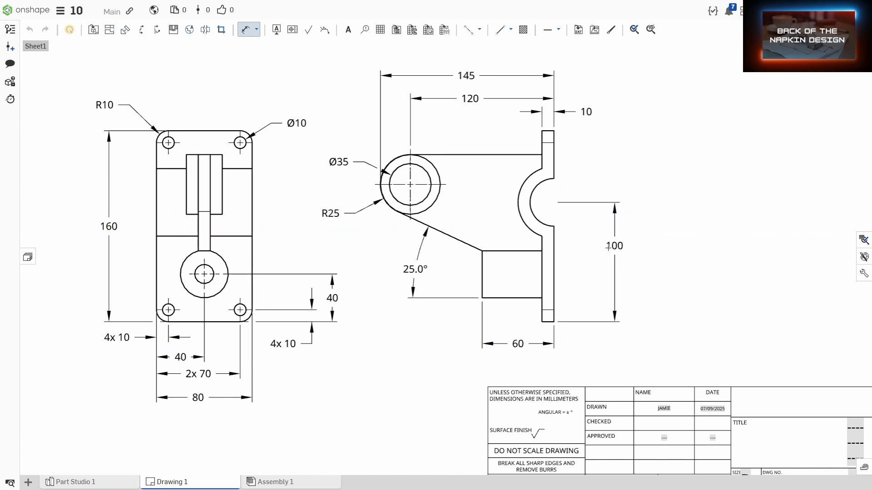
left_click(540, 184)
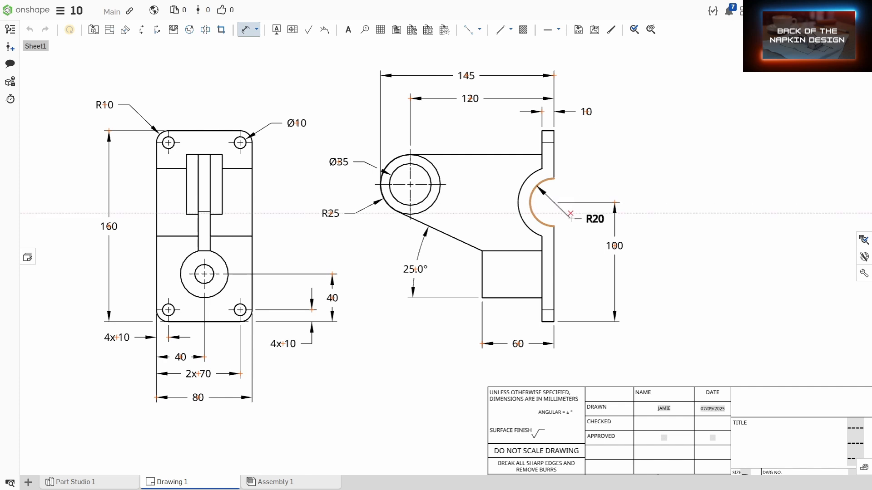
left_click(595, 220)
left_click(524, 180)
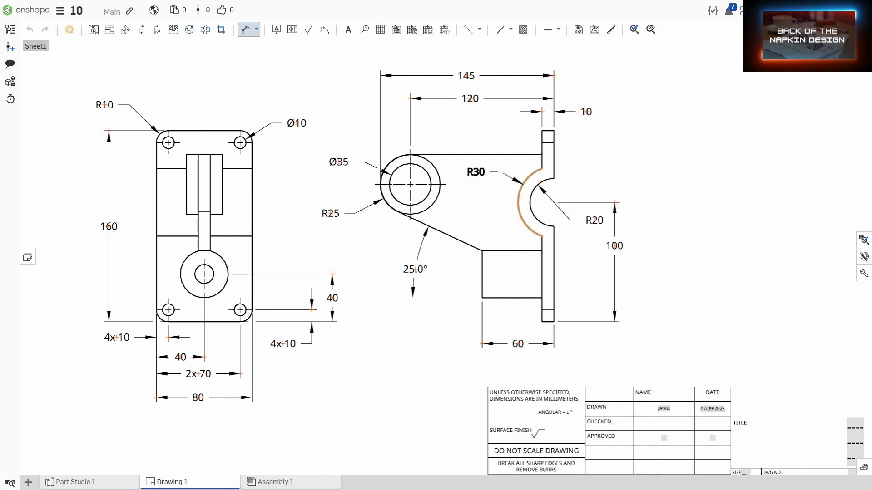
left_click(457, 131)
Dimension the ring's near and far side edges from the plate's left edge, stacked above the front view.
scroll(607, 185, "down", 2)
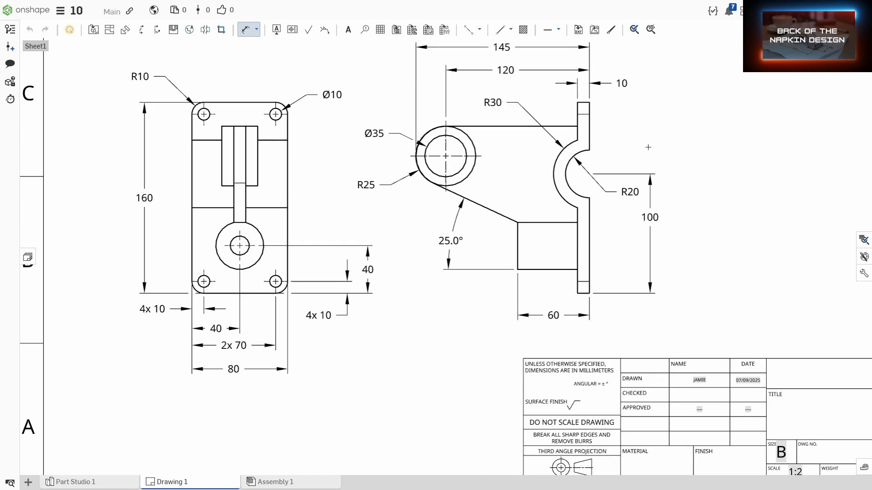
mouse_move(509, 185)
middle_mouse_down()
mouse_move(509, 216)
mouse_move(562, 199)
middle_mouse_up()
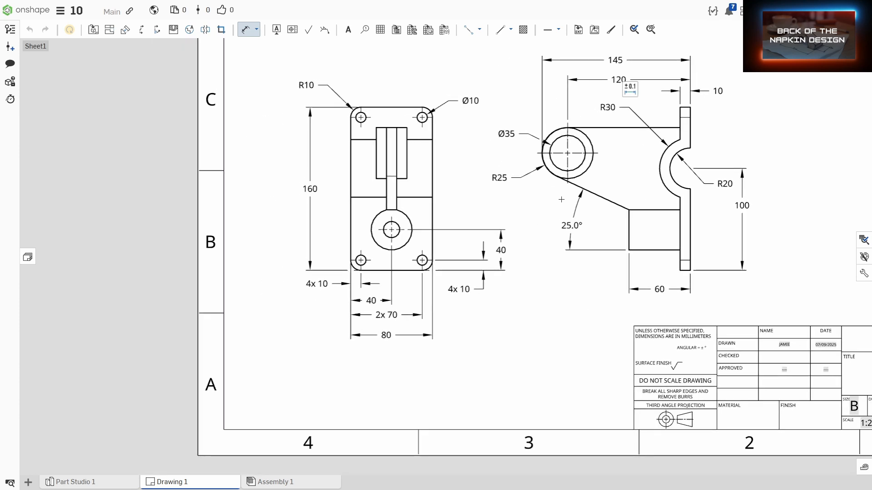
left_click(434, 156)
key("Escape")
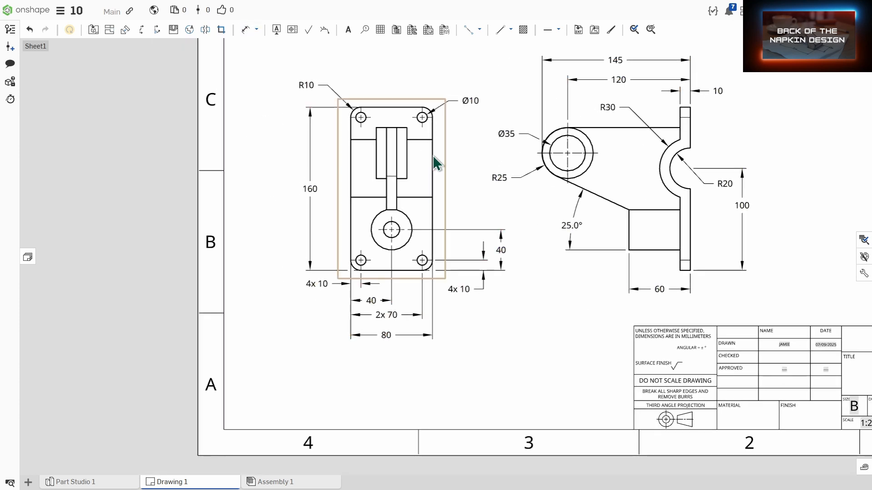
key("d")
left_click(351, 169)
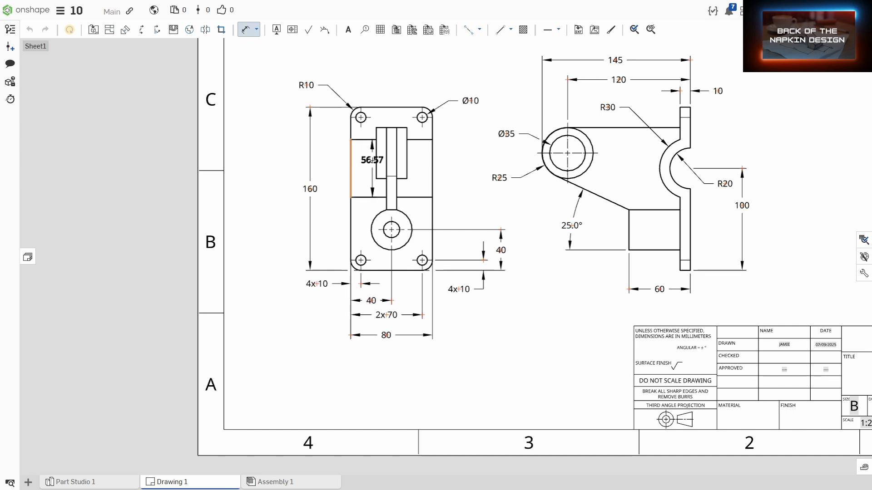
left_click(376, 154)
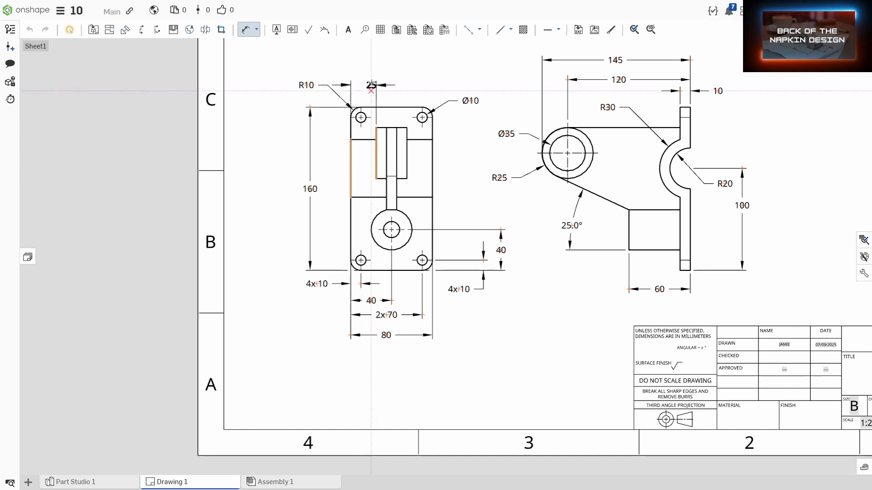
left_click(363, 67)
left_click(352, 153)
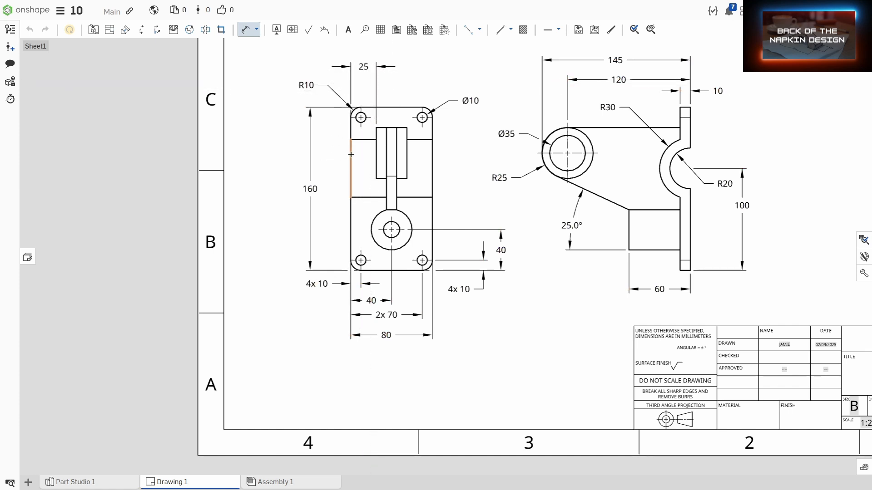
left_click(407, 153)
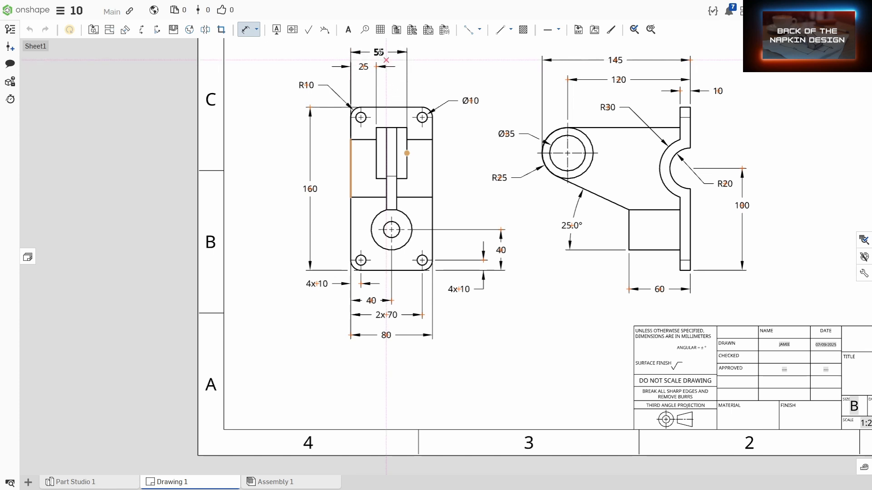
left_click(381, 48)
Dimension the ring centre's height from the plate's lower end, placed outside the arch-centre height dimension.
middle_click_drag(400, 192, 451, 171)
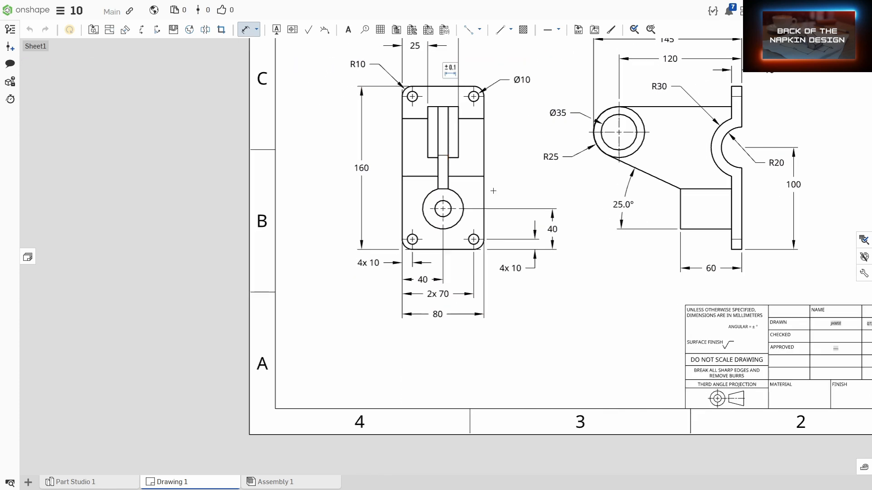
middle_click_drag(512, 183, 470, 219)
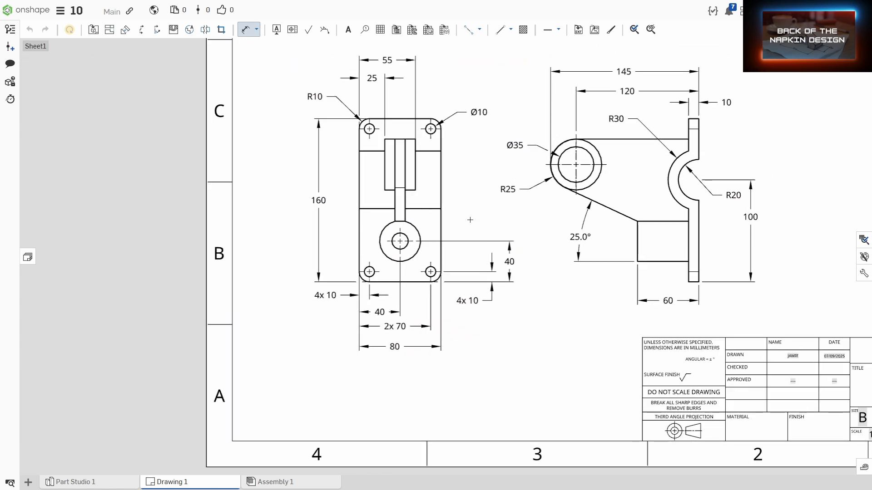
left_click(689, 282)
left_click(576, 164)
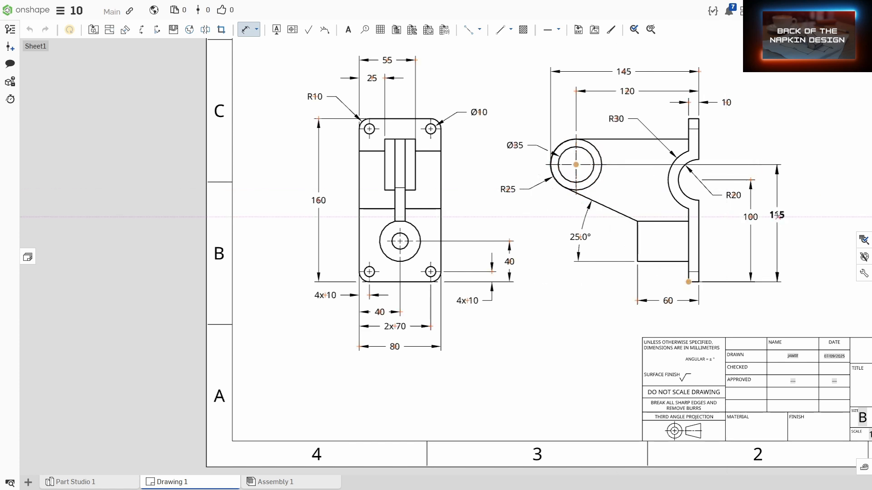
left_click(774, 218)
Dimension the distance from the plate's left edge to the rib's left edge in the front view.
mouse_move(706, 222)
middle_mouse_down()
mouse_move(688, 251)
mouse_move(697, 240)
middle_mouse_up()
scroll(688, 251, "down", 1)
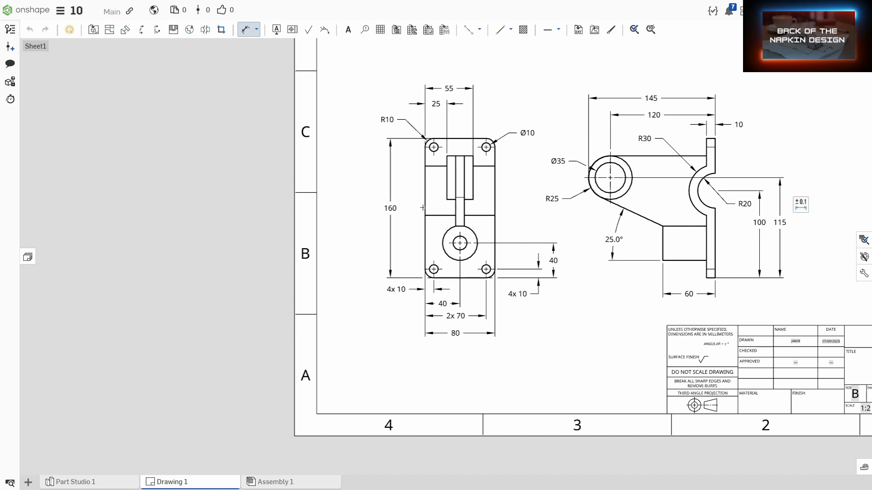
left_click(425, 190)
left_click(456, 211)
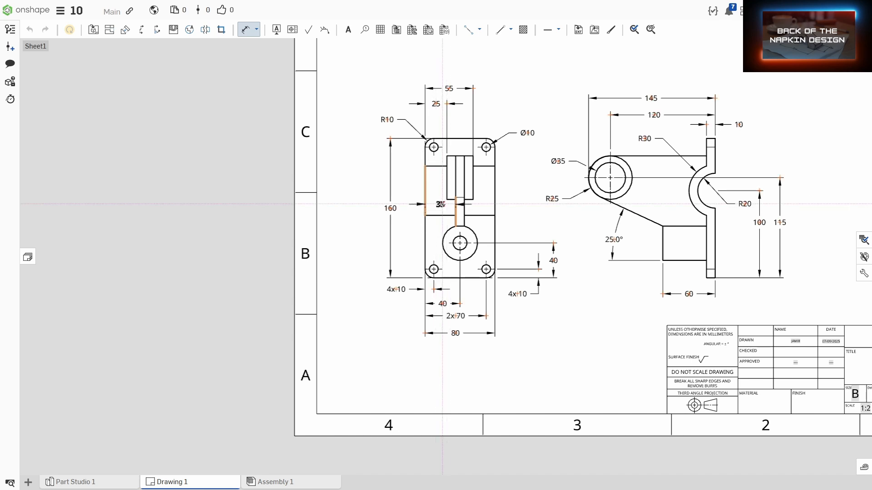
left_click(440, 208)
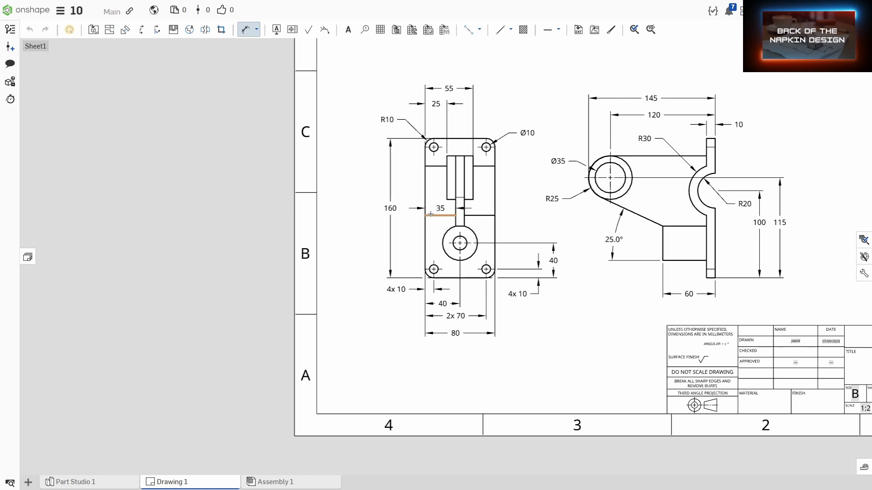
Move the rib-edge dimension above the front view, stacking it between the two ring-edge dimensions and raising the wider one to make room.
left_click_drag(437, 208, 436, 120)
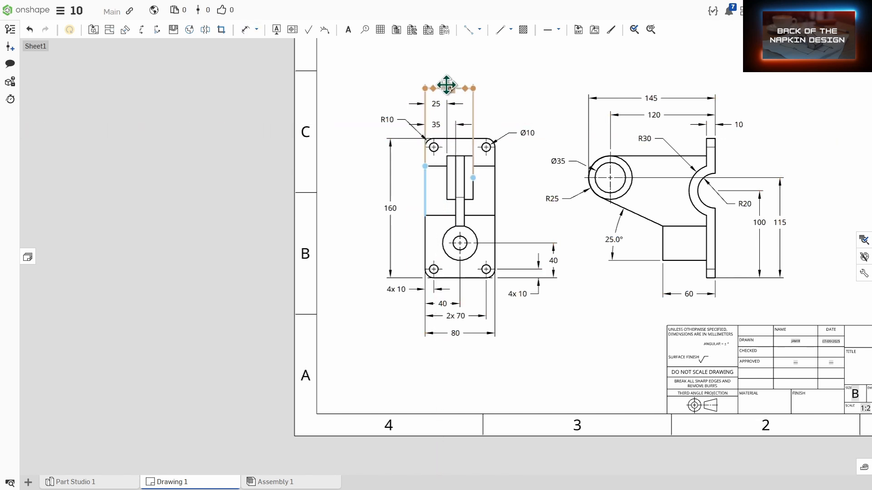
left_click_drag(448, 86, 447, 65)
left_click_drag(443, 123, 437, 88)
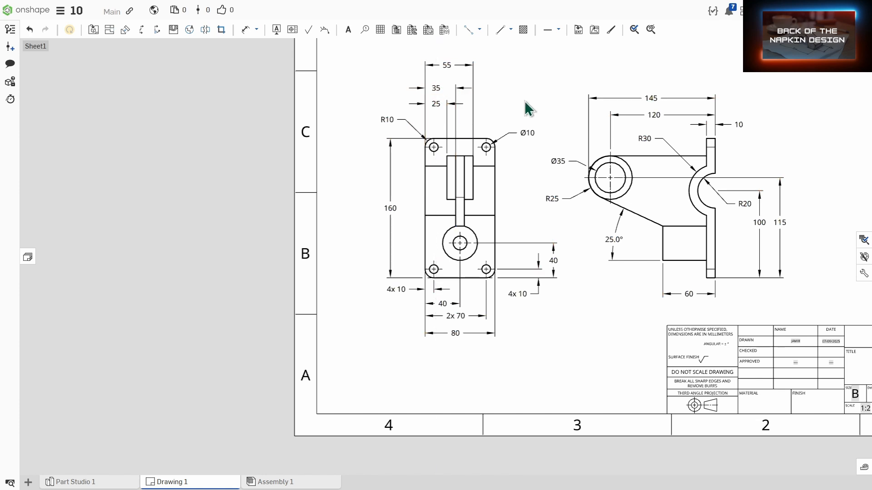
Dimension the distance from the plate's left edge to the rib's right edge, placed just under the topmost dimension above the front view.
key("d")
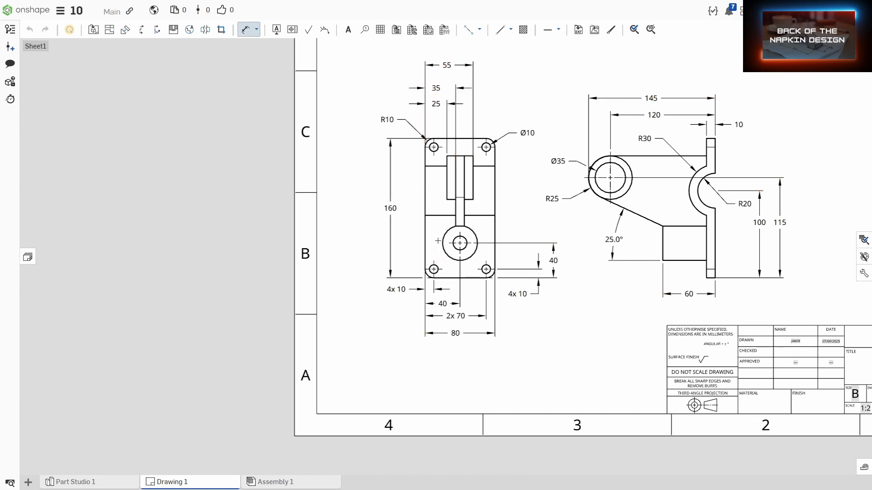
left_click(427, 202)
left_click(463, 207)
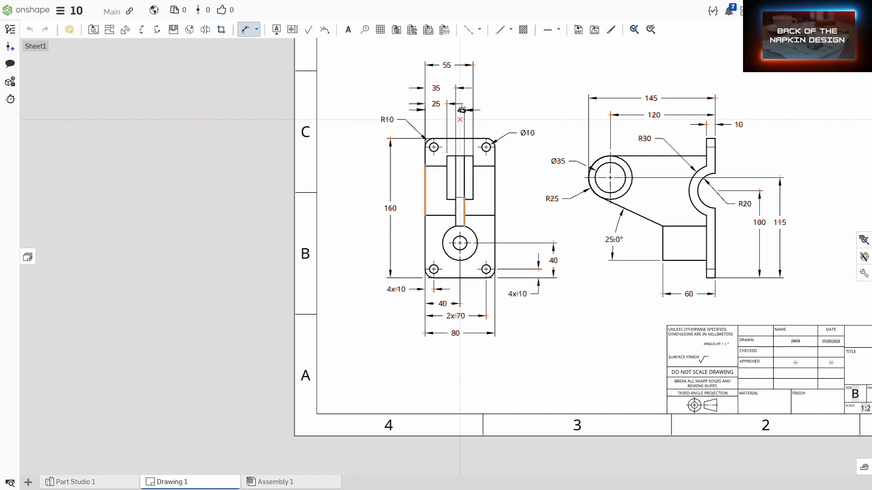
left_click(448, 75)
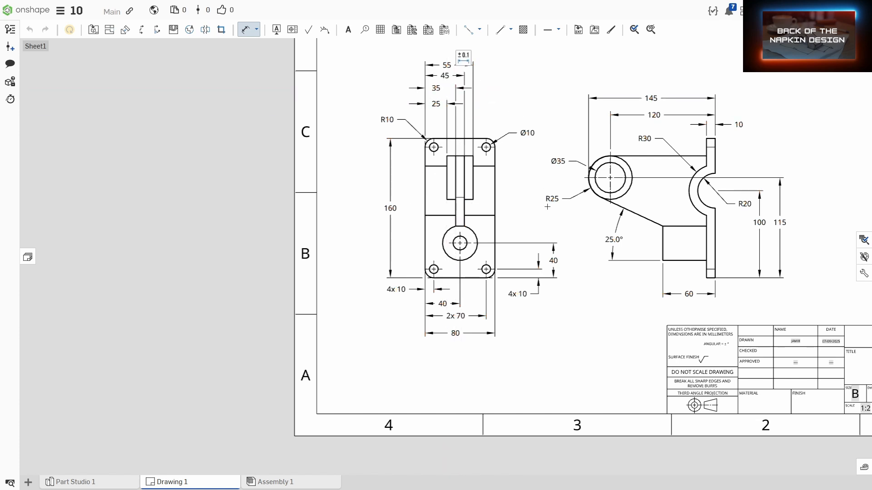
key("Escape")
Dimension the boss's outer radius and bore diameter in the front view, and align the two labels one above the other beside it.
scroll(550, 209, "down", 2)
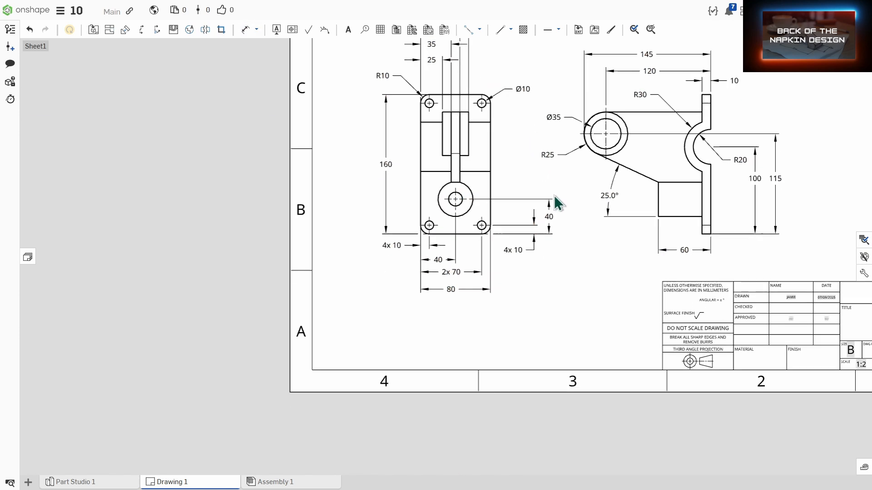
middle_click_drag(566, 279, 544, 312)
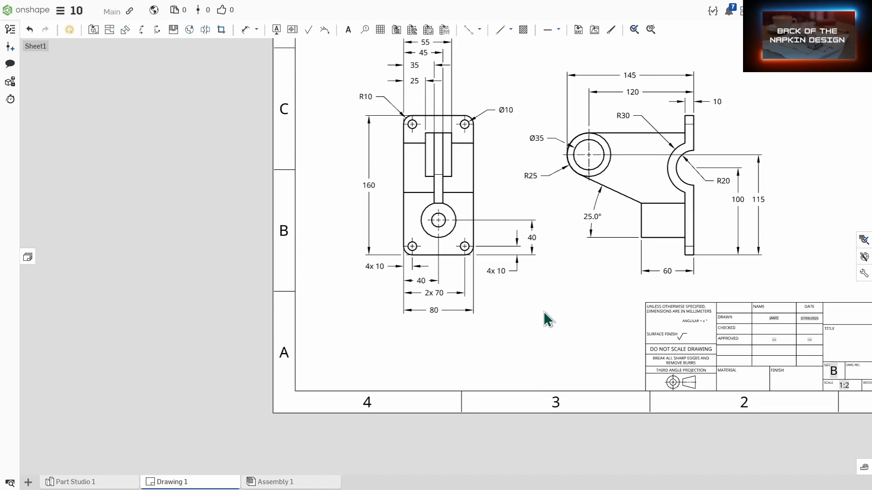
key("d")
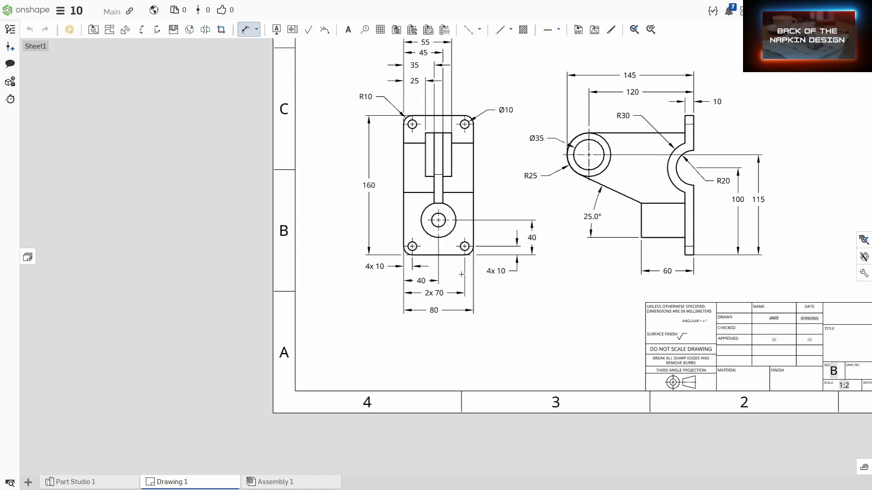
left_click(447, 214)
left_click(450, 202)
left_click(450, 206)
left_click(502, 185)
key("Escape")
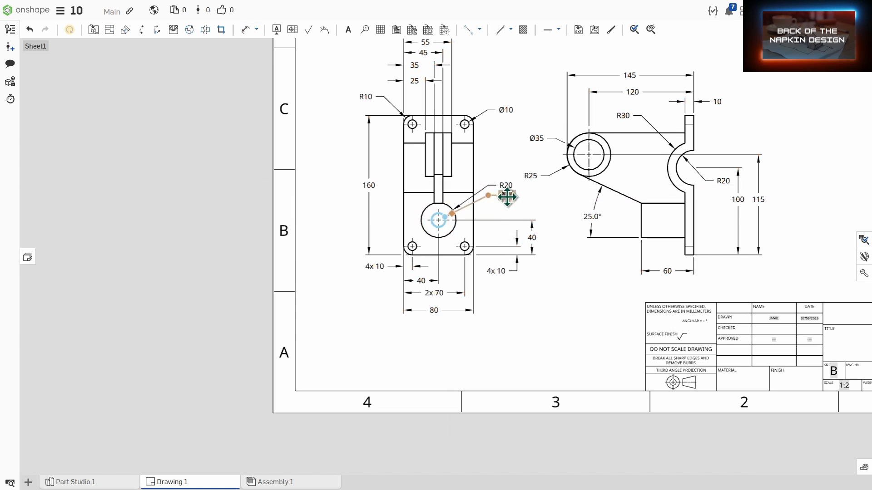
mouse_move(505, 195)
left_mouse_down()
mouse_move(496, 209)
mouse_move(500, 186)
mouse_move(495, 195)
left_mouse_up()
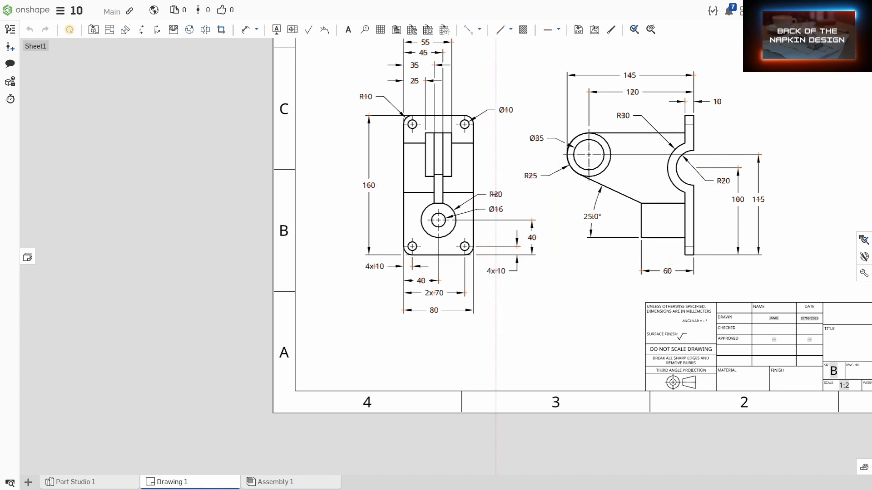
Insert an Isometric view of the part at 1:2 sheet scale in the upper right corner of the sheet.
mouse_move(589, 299)
middle_mouse_down()
mouse_move(623, 297)
mouse_move(582, 331)
mouse_move(467, 356)
middle_mouse_up()
scroll(568, 328, "down", 2)
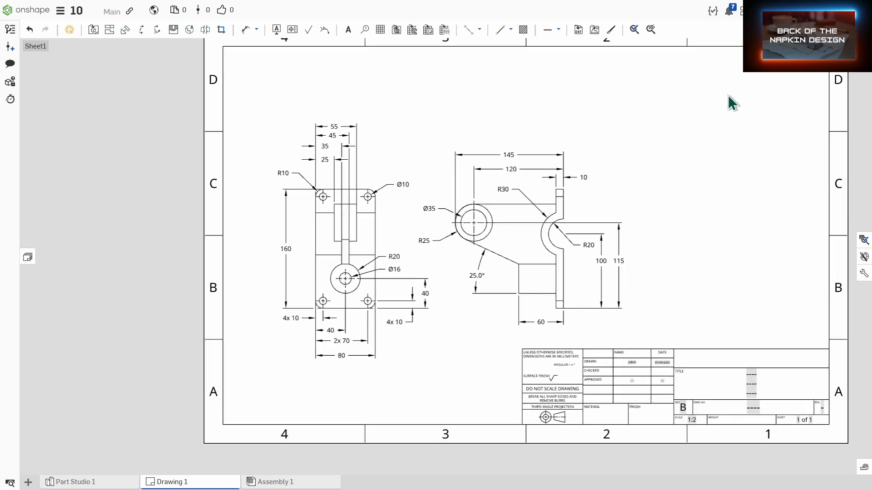
left_click(93, 30)
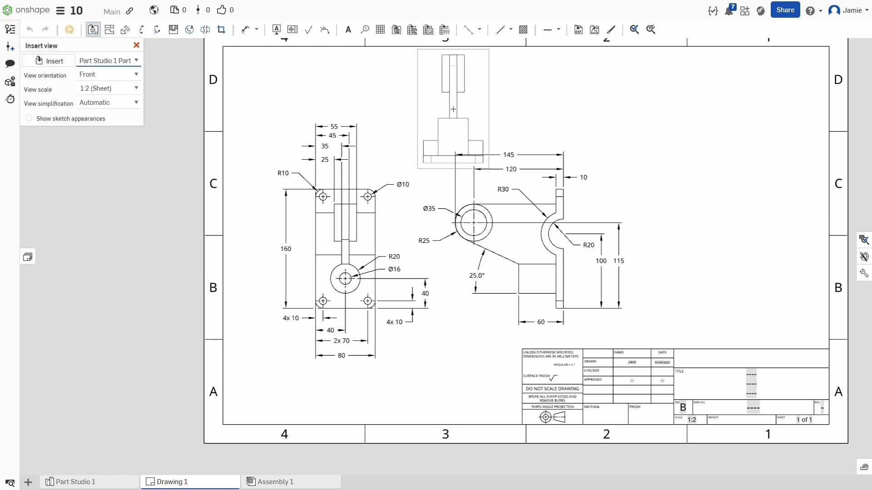
left_click(114, 77)
left_click(93, 167)
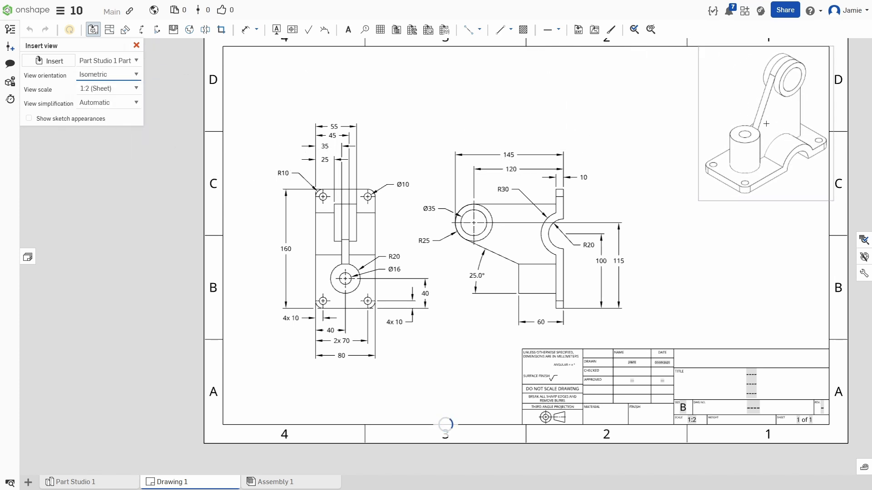
left_click(766, 124)
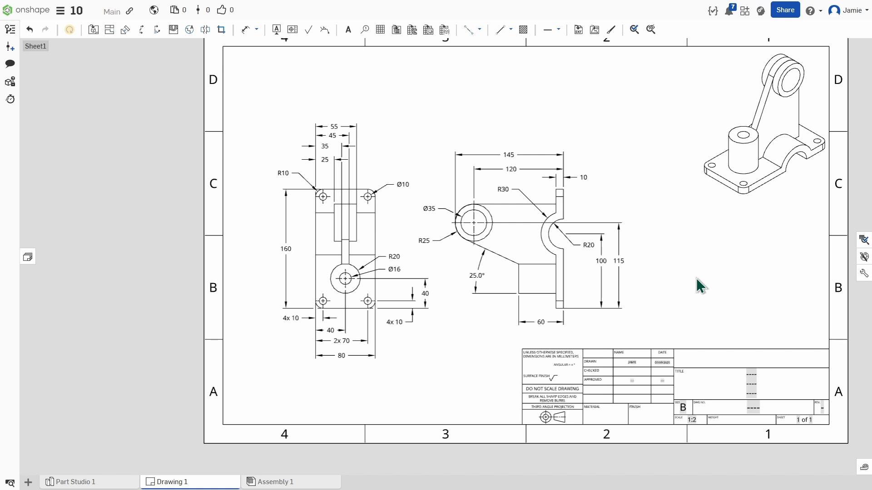